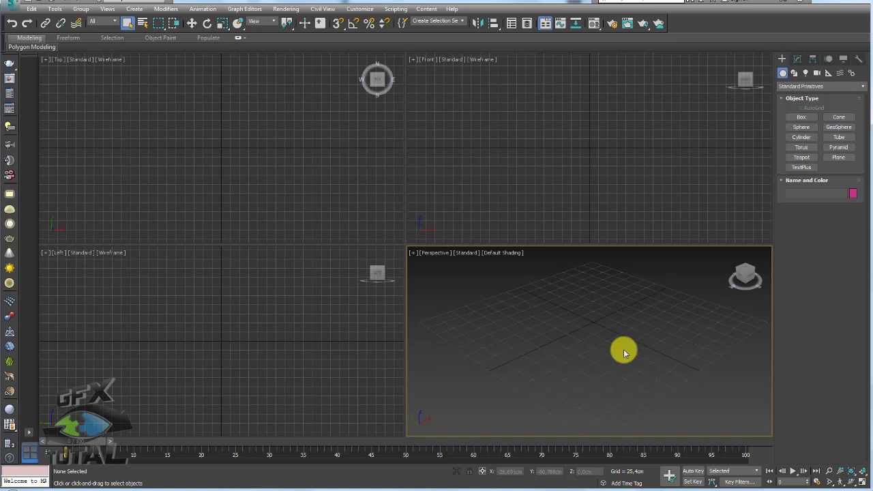
- Open the refs folder of handcuff reference images and move its window to the right
{"action": "left_click", "coordinate": [41, 490]}
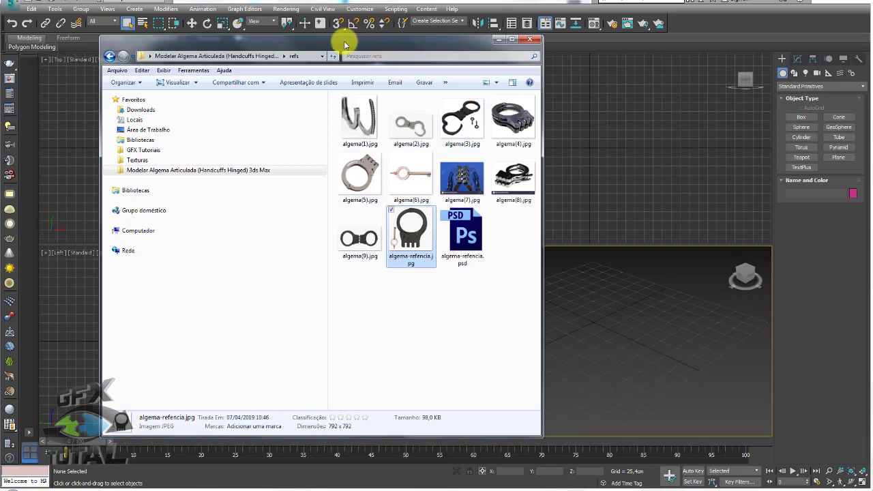
{"action": "left_click_drag", "start_coordinate": [341, 39], "coordinate": [422, 42]}
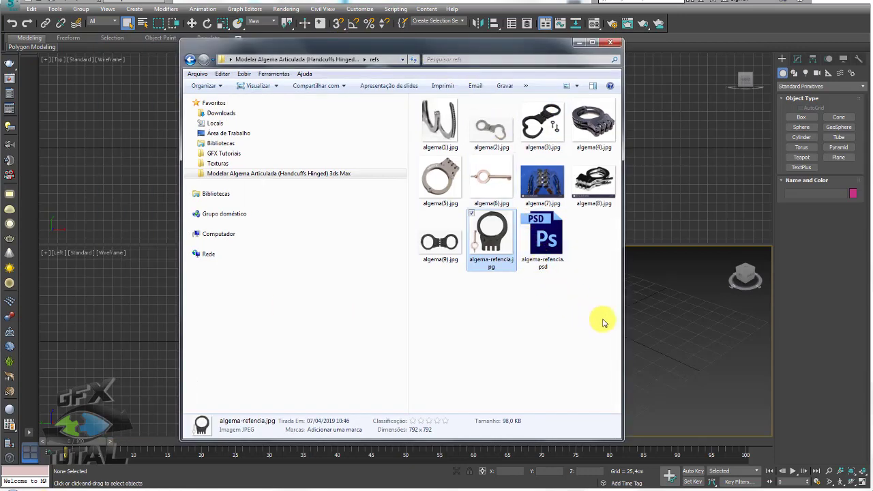
{"action": "left_click_drag", "start_coordinate": [602, 321], "coordinate": [439, 121]}
{"action": "left_click", "coordinate": [482, 329]}
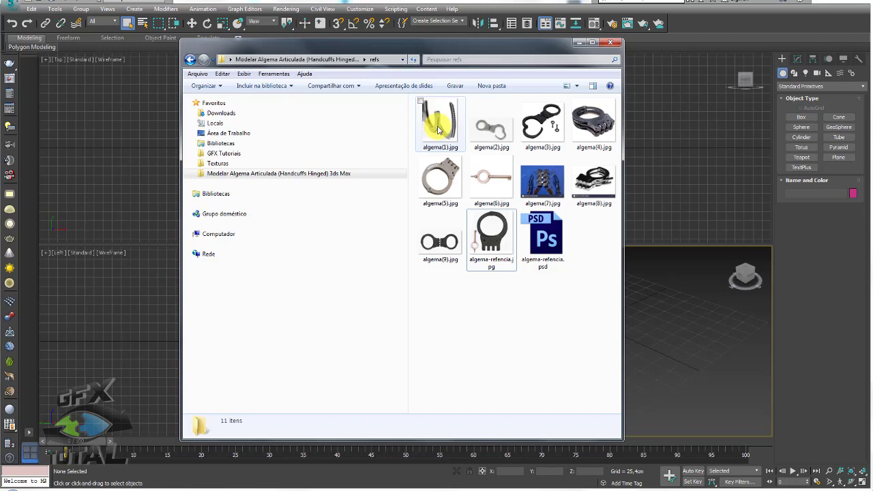
{"action": "double_click", "coordinate": [437, 130]}
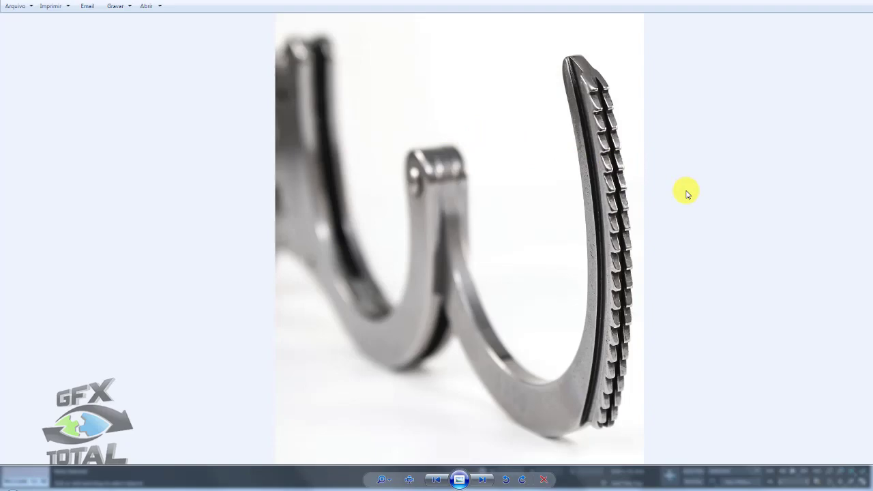
{"action": "key", "text": "Right"}
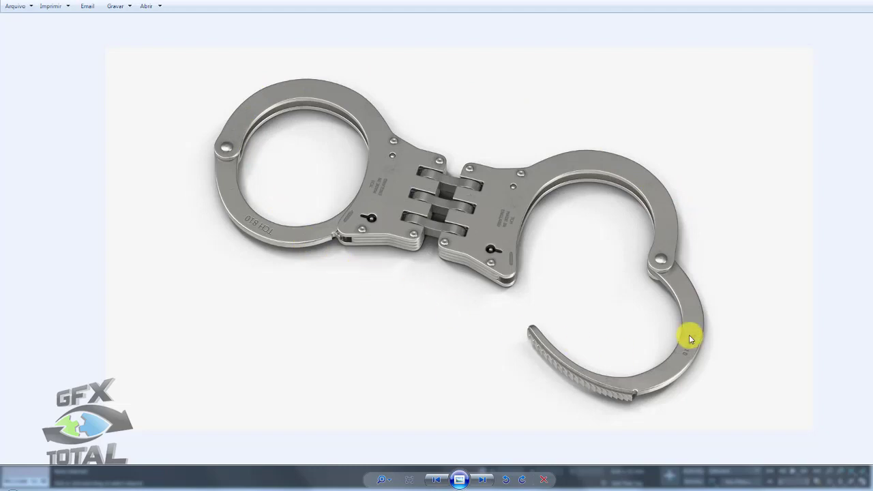
{"action": "key", "text": "Right"}
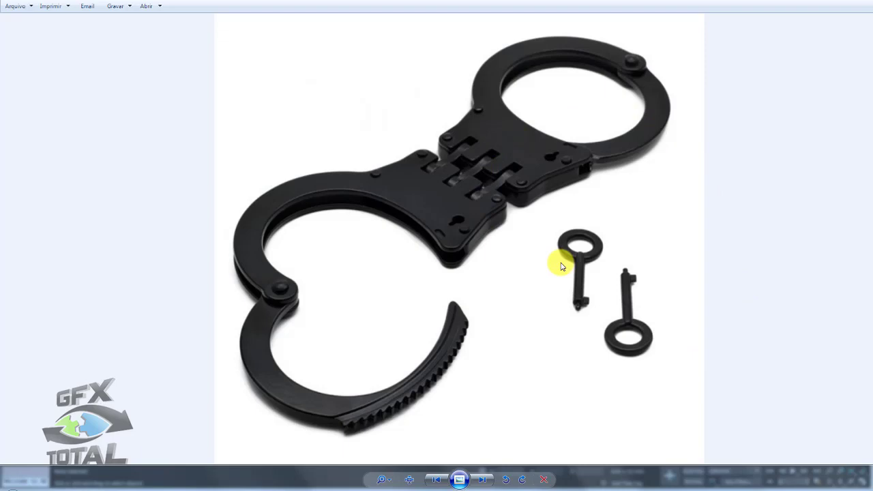
{"action": "key", "text": "Right"}
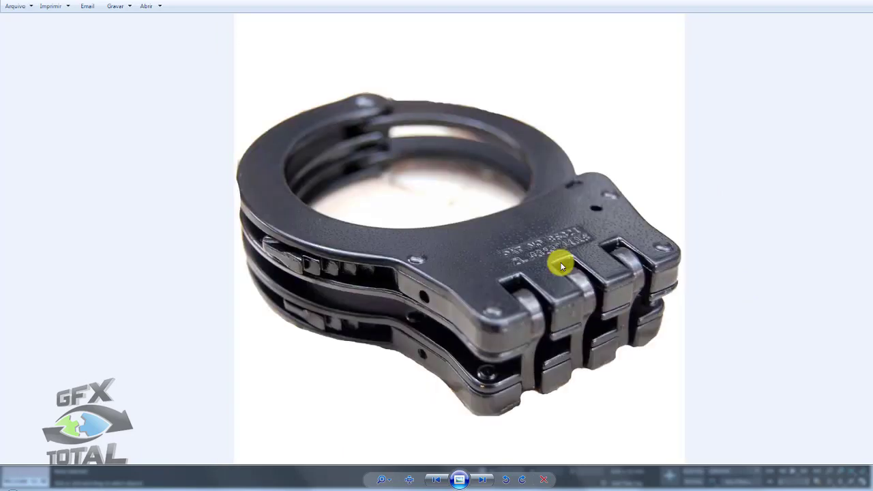
{"action": "key", "text": "Right"}
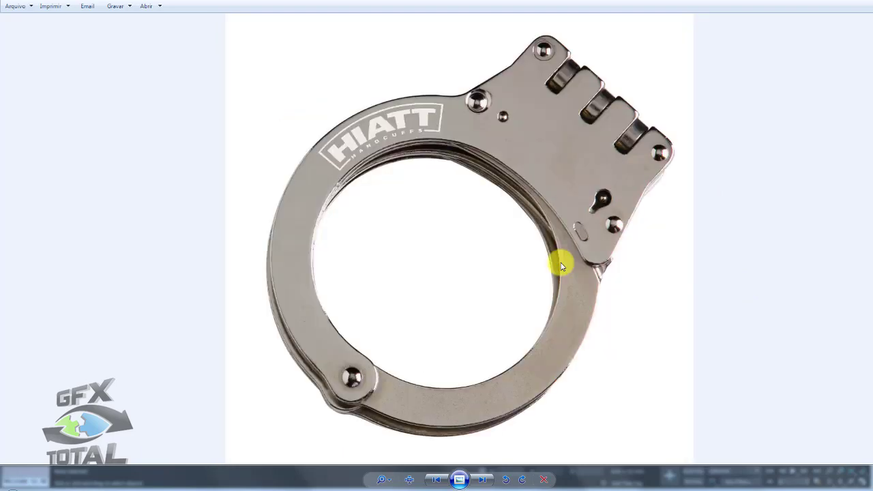
{"action": "key", "text": "Right"}
{"action": "key", "text": "Right"}
{"action": "key", "text": "Right"}
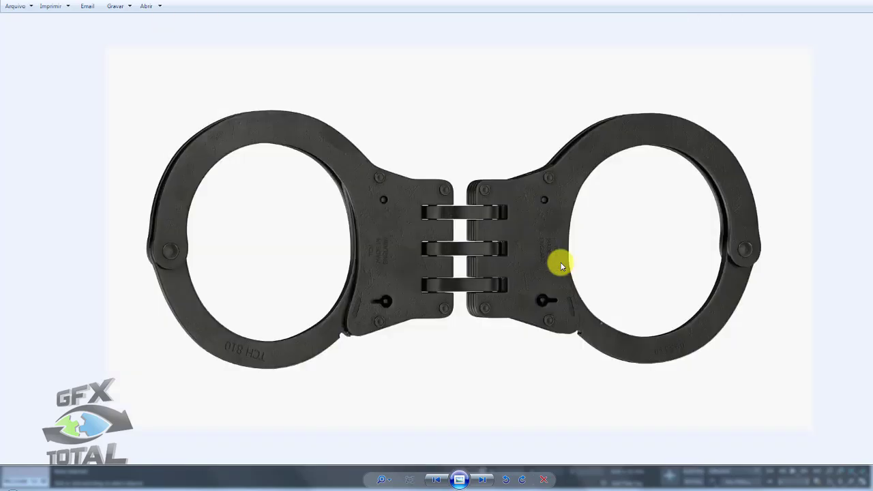
{"action": "key", "text": "Right"}
{"action": "key", "text": "Right"}
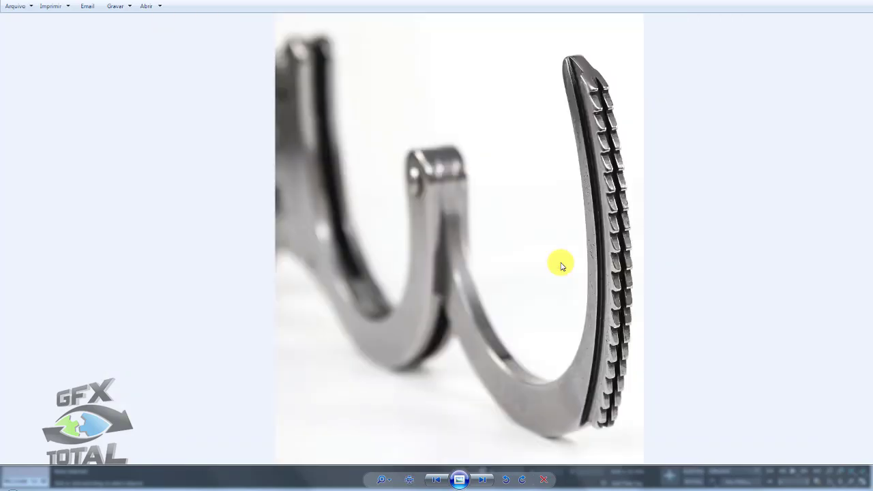
{"action": "key", "text": "Right"}
{"action": "key", "text": "Right"}
{"action": "key", "text": "Right"}
{"action": "key", "text": "Right"}
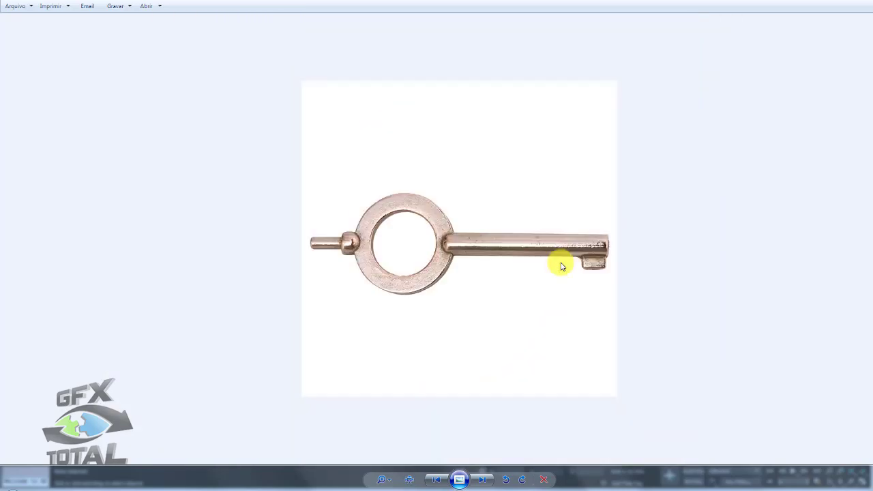
{"action": "key", "text": "Right"}
{"action": "key", "text": "Right"}
{"action": "key", "text": "Right"}
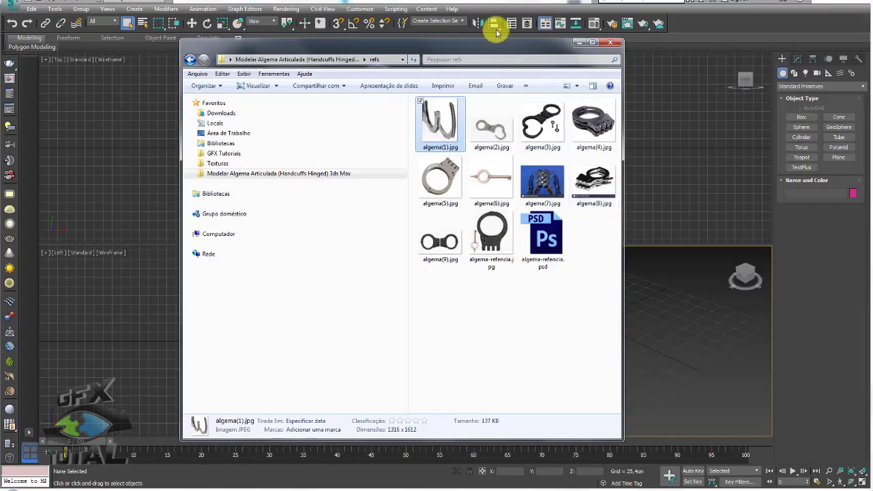
- Draw a square plane in the Front view with 1 length and 1 width segment
{"action": "left_click_drag", "start_coordinate": [364, 50], "coordinate": [158, 40]}
{"action": "left_click", "coordinate": [612, 274]}
{"action": "left_click", "coordinate": [604, 178]}
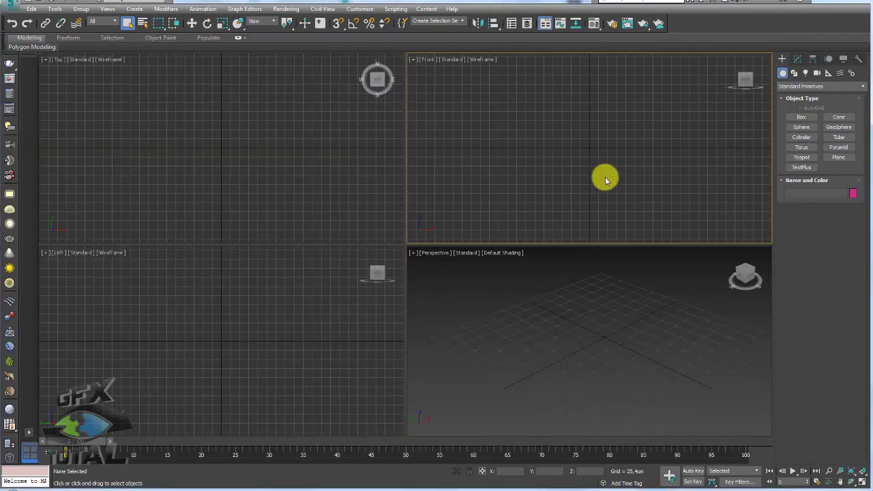
{"action": "left_click", "coordinate": [838, 157]}
{"action": "left_click_drag", "start_coordinate": [588, 112], "coordinate": [648, 170]}
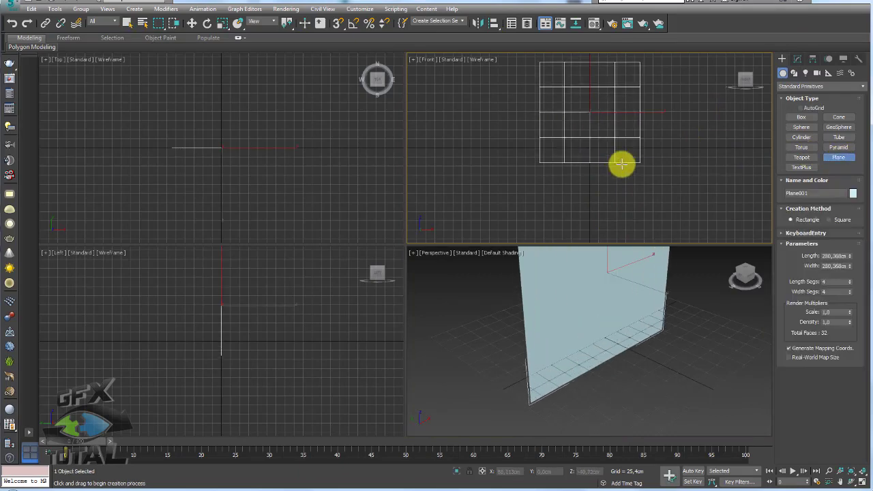
{"action": "right_click", "coordinate": [851, 285]}
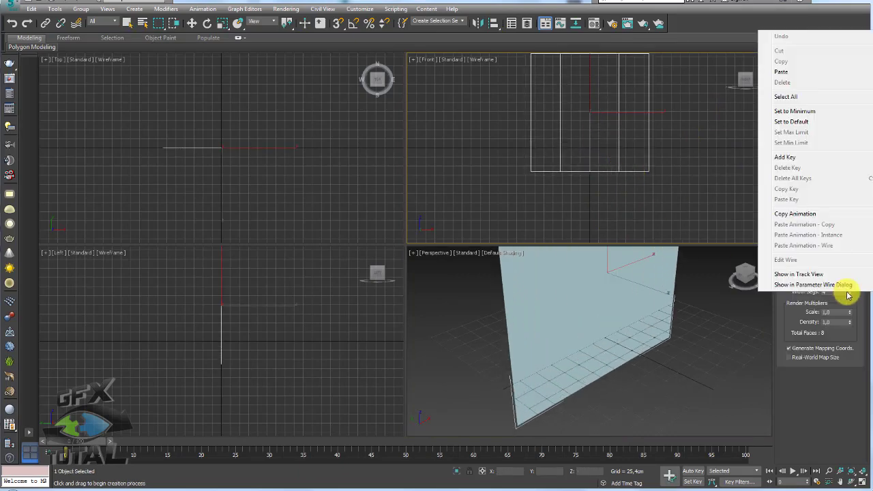
{"action": "right_click", "coordinate": [850, 291]}
- Apply algema-refencia.jpg from the refs folder to the plane as its texture
{"action": "mouse_move", "coordinate": [675, 307]}
{"action": "middle_mouse_down", "text": "alt"}
{"action": "mouse_move", "coordinate": [634, 345]}
{"action": "mouse_move", "coordinate": [561, 352]}
{"action": "middle_mouse_up", "text": "alt"}
{"action": "scroll", "coordinate": [638, 346], "scroll_direction": "down", "scroll_amount": 3}
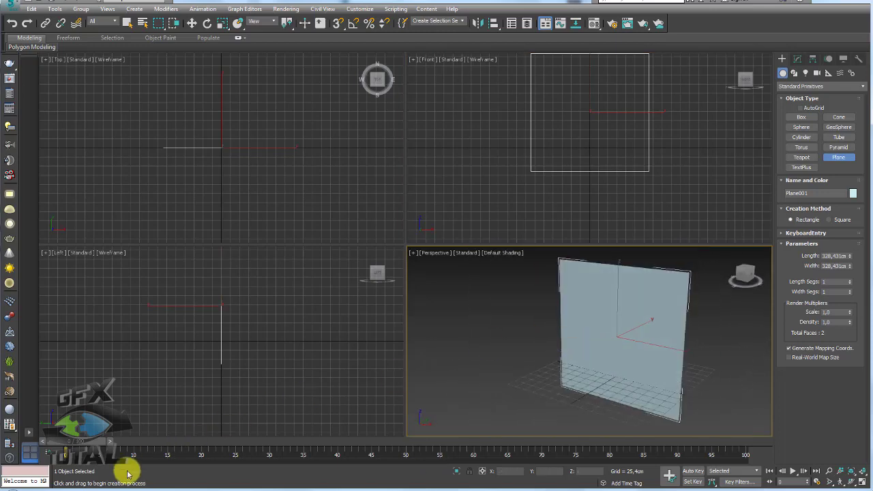
{"action": "left_click", "coordinate": [67, 485]}
{"action": "left_click_drag", "start_coordinate": [294, 235], "coordinate": [630, 351]}
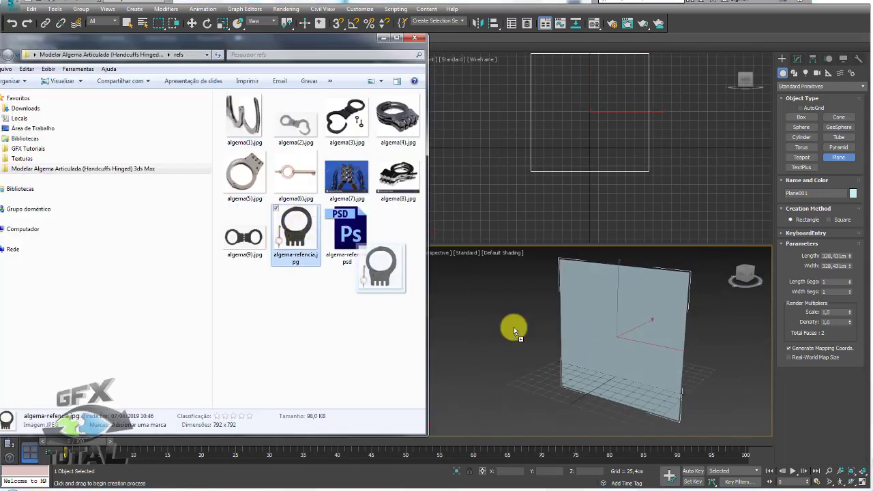
- Minimize the refs folder window and orbit the Perspective view around the textured Plane001
{"action": "left_click", "coordinate": [383, 38]}
{"action": "mouse_move", "coordinate": [631, 327]}
{"action": "middle_mouse_down", "text": "alt"}
{"action": "mouse_move", "coordinate": [620, 343]}
{"action": "mouse_move", "coordinate": [588, 343]}
{"action": "middle_mouse_up", "text": "alt"}
{"action": "key", "text": "w"}
{"action": "mouse_move", "coordinate": [620, 316]}
{"action": "middle_mouse_down", "text": "alt"}
{"action": "mouse_move", "coordinate": [673, 309]}
{"action": "mouse_move", "coordinate": [658, 325]}
{"action": "middle_mouse_up", "text": "alt"}
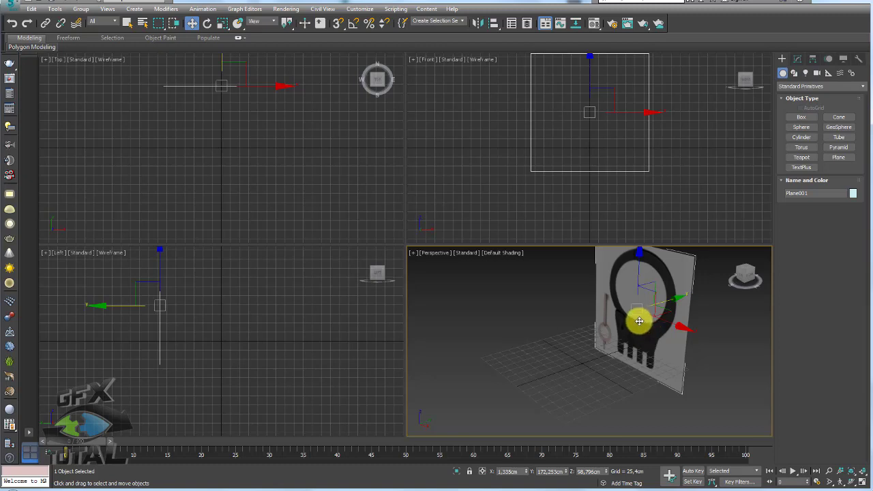
{"action": "mouse_move", "coordinate": [652, 333]}
{"action": "middle_mouse_down", "text": "alt"}
{"action": "mouse_move", "coordinate": [613, 347]}
{"action": "mouse_move", "coordinate": [690, 305]}
{"action": "middle_mouse_up", "text": "alt"}
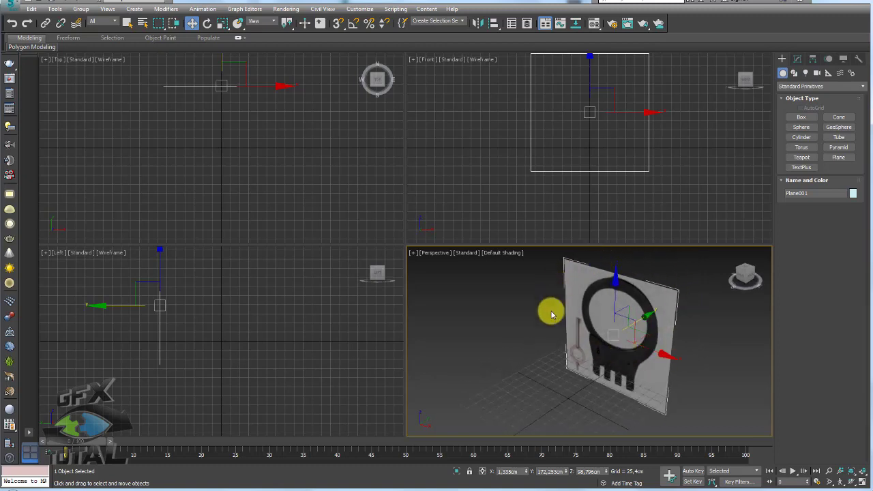
{"action": "mouse_move", "coordinate": [584, 364]}
{"action": "middle_mouse_down", "text": "alt"}
{"action": "mouse_move", "coordinate": [559, 357]}
{"action": "mouse_move", "coordinate": [570, 360]}
{"action": "middle_mouse_up", "text": "alt"}
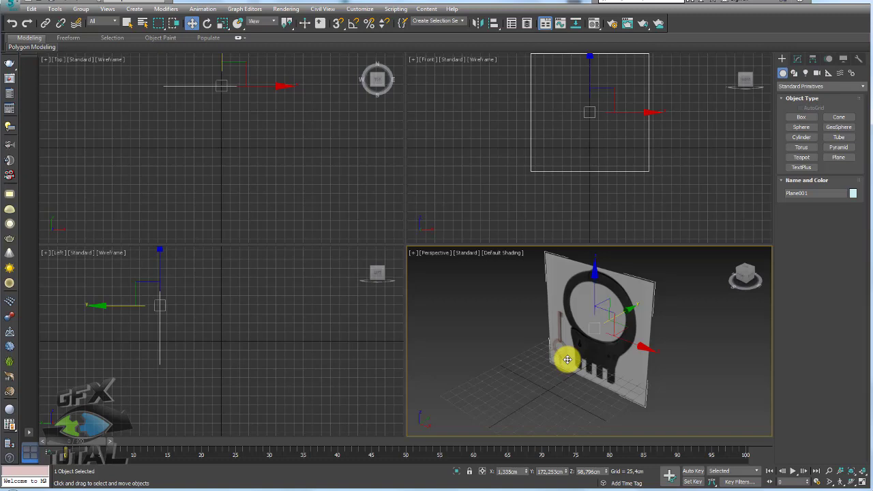
{"action": "mouse_move", "coordinate": [562, 359]}
{"action": "middle_mouse_down", "text": "alt"}
{"action": "mouse_move", "coordinate": [579, 360]}
{"action": "mouse_move", "coordinate": [602, 315]}
{"action": "mouse_move", "coordinate": [625, 360]}
{"action": "middle_mouse_up", "text": "alt"}
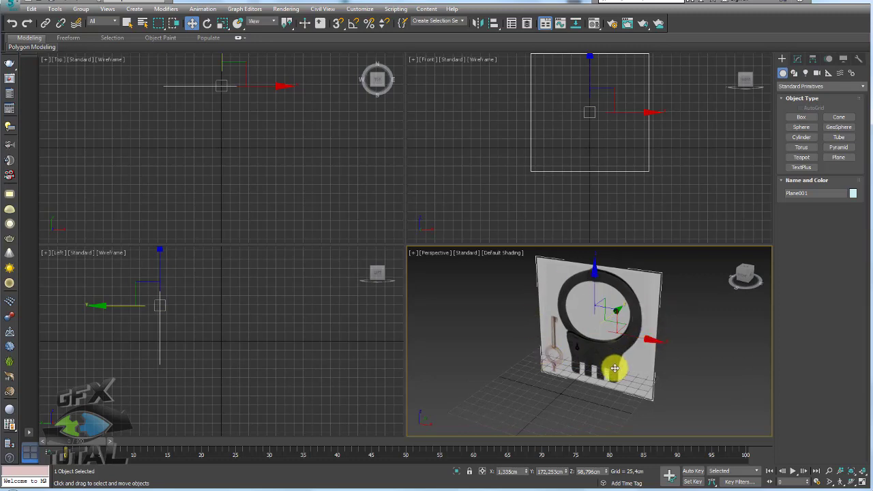
- Convert Plane001 to an editable poly and orbit around it
{"action": "right_click", "coordinate": [593, 311]}
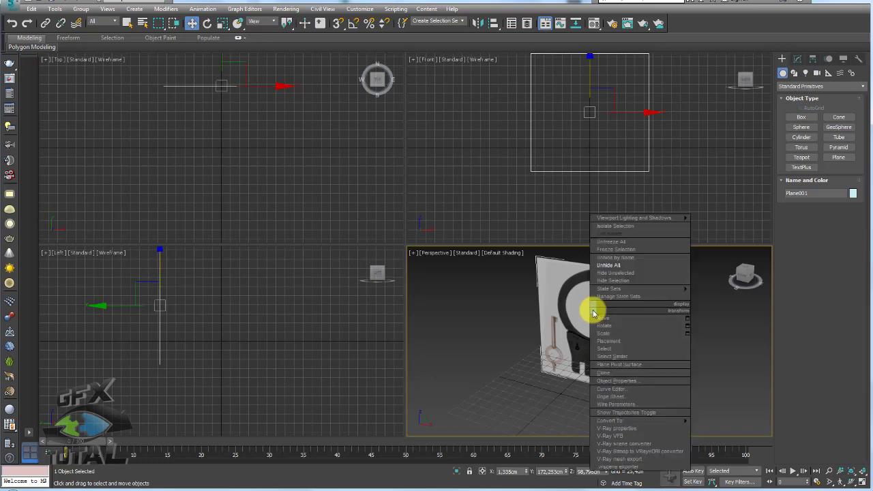
{"action": "mouse_move", "coordinate": [610, 420]}
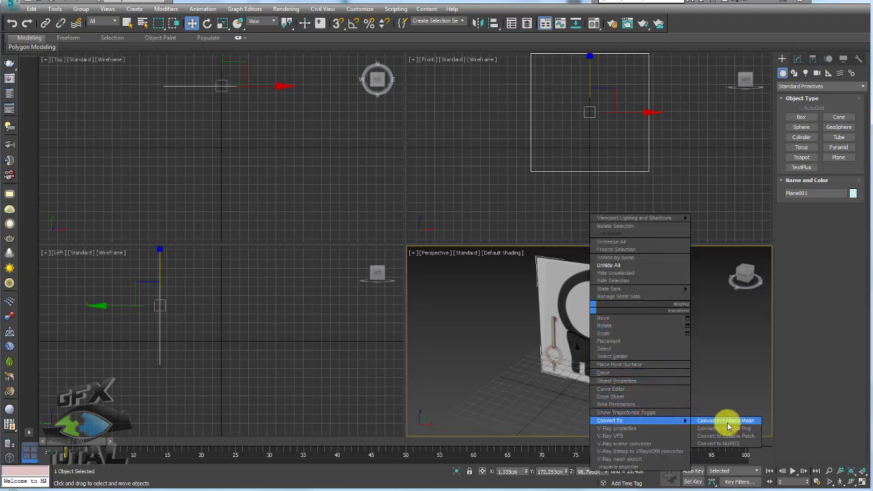
{"action": "left_click", "coordinate": [713, 375]}
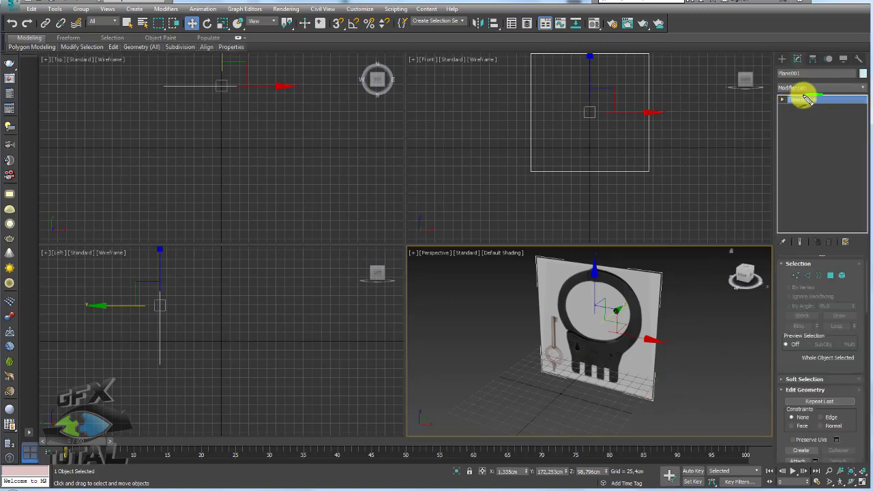
{"action": "mouse_move", "coordinate": [798, 92]}
{"action": "left_mouse_down"}
{"action": "mouse_move", "coordinate": [785, 107]}
{"action": "mouse_move", "coordinate": [831, 99]}
{"action": "left_mouse_up"}
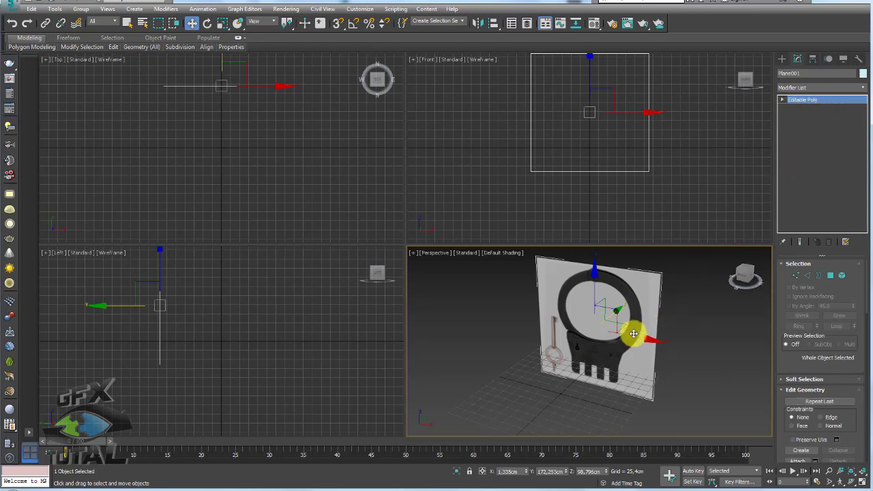
{"action": "mouse_move", "coordinate": [628, 325]}
{"action": "middle_mouse_down", "text": "alt"}
{"action": "mouse_move", "coordinate": [619, 331]}
{"action": "mouse_move", "coordinate": [625, 352]}
{"action": "mouse_move", "coordinate": [585, 340]}
{"action": "middle_mouse_up", "text": "alt"}
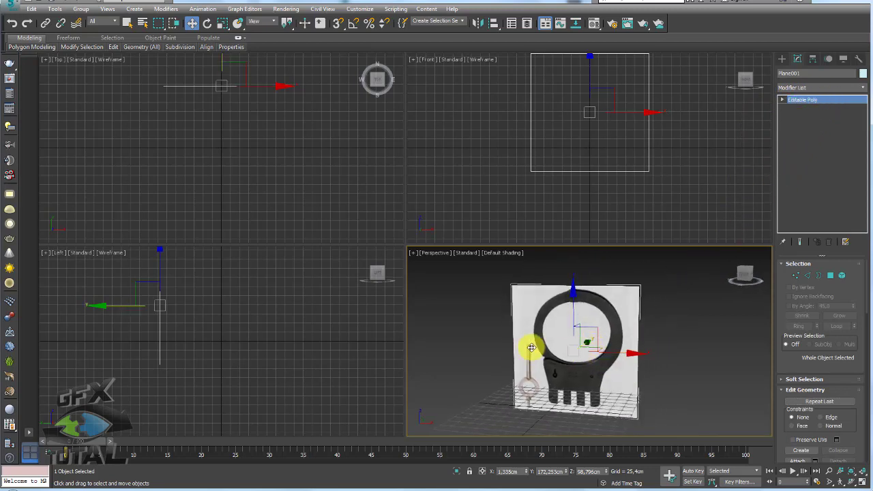
{"action": "middle_click_drag", "start_coordinate": [665, 313], "coordinate": [626, 329], "text": "alt"}
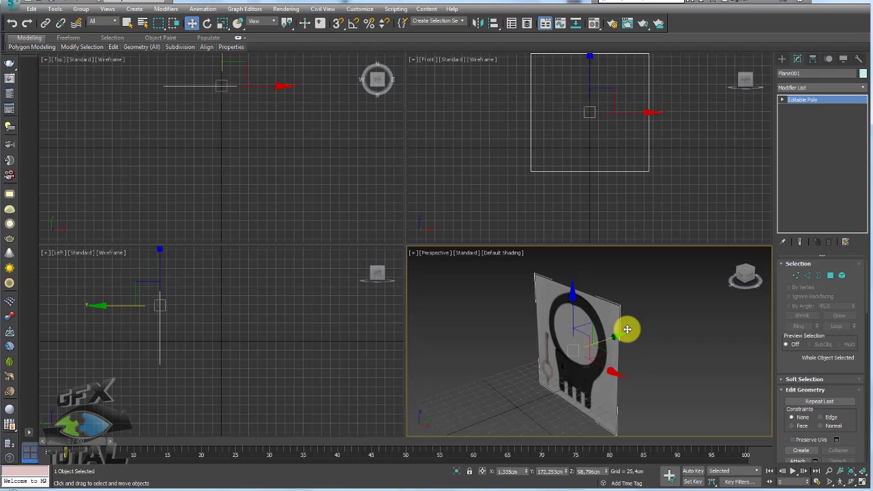
{"action": "middle_click_drag", "start_coordinate": [639, 324], "coordinate": [691, 302], "text": "alt"}
- Raise Plane001 to Z 173,473 cm and switch the lower-right viewport to Front view
{"action": "key", "text": "1"}
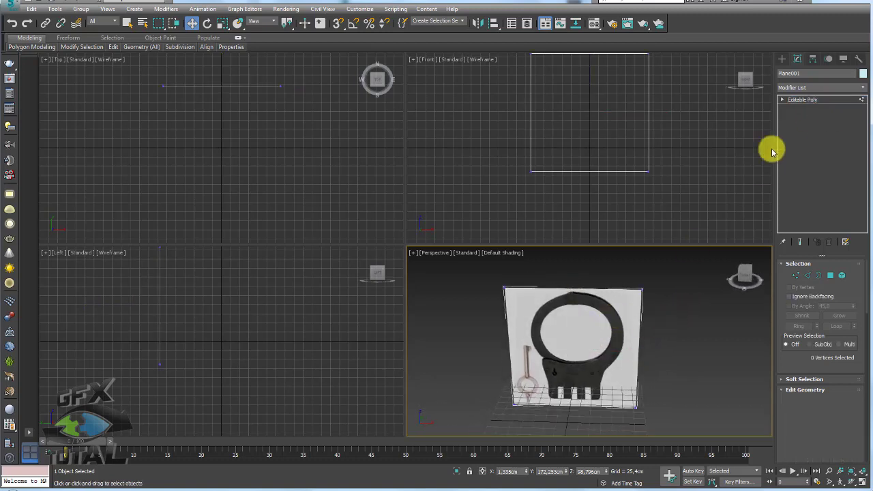
{"action": "mouse_move", "coordinate": [673, 270]}
{"action": "middle_mouse_down", "text": "alt"}
{"action": "mouse_move", "coordinate": [634, 316]}
{"action": "mouse_move", "coordinate": [688, 286]}
{"action": "middle_mouse_up", "text": "alt"}
{"action": "left_click", "coordinate": [805, 101]}
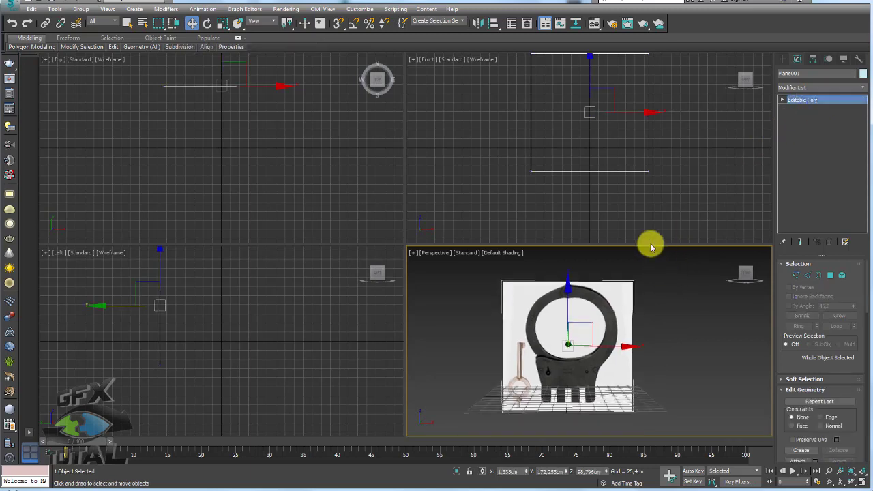
{"action": "scroll", "coordinate": [570, 304], "scroll_direction": "down", "scroll_amount": 2}
{"action": "mouse_move", "coordinate": [570, 286]}
{"action": "left_mouse_down"}
{"action": "mouse_move", "coordinate": [566, 259]}
{"action": "mouse_move", "coordinate": [623, 371]}
{"action": "left_mouse_up"}
{"action": "right_click", "coordinate": [617, 200]}
{"action": "left_click_drag", "start_coordinate": [620, 288], "coordinate": [628, 320]}
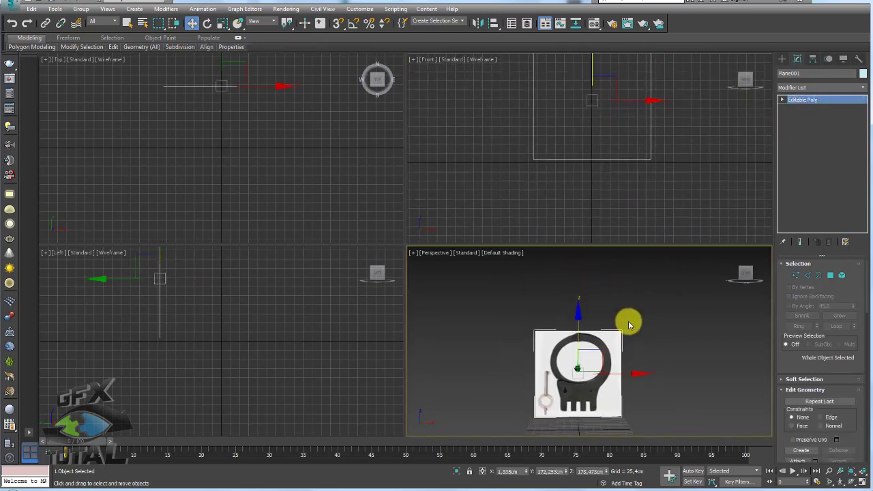
{"action": "key", "text": "f"}
{"action": "middle_click_drag", "start_coordinate": [631, 331], "coordinate": [634, 376]}
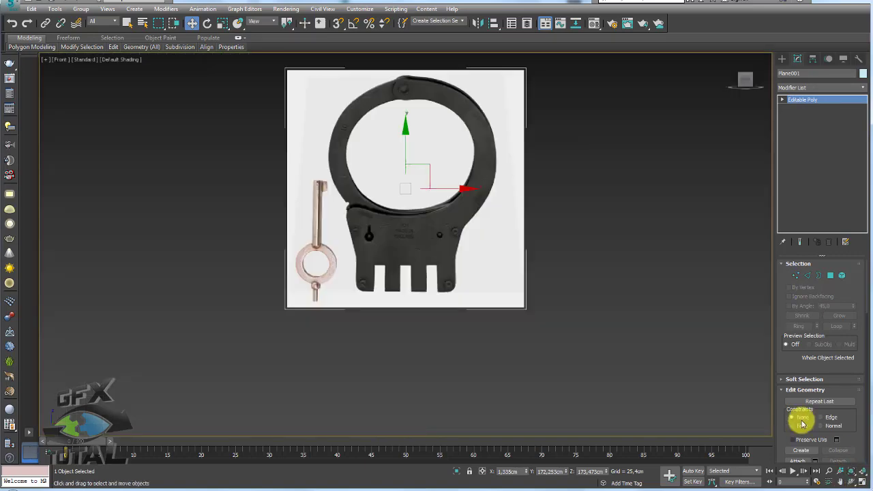
- Maximize the Front view and draw a 49,101 × 137,67 cm plane over the slotted plate bottom
{"action": "left_click", "coordinate": [862, 481]}
{"action": "scroll", "coordinate": [457, 300], "scroll_direction": "up", "scroll_amount": 3}
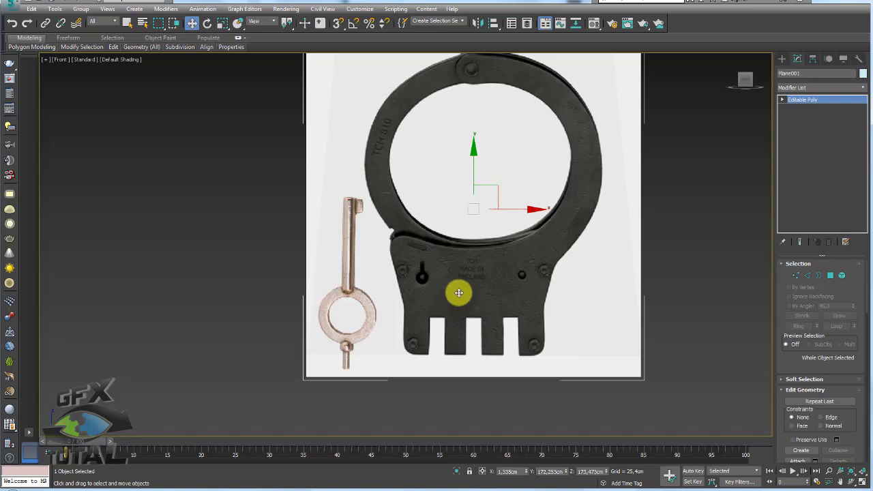
{"action": "scroll", "coordinate": [462, 274], "scroll_direction": "up", "scroll_amount": 2}
{"action": "left_click", "coordinate": [782, 58]}
{"action": "left_click", "coordinate": [838, 157]}
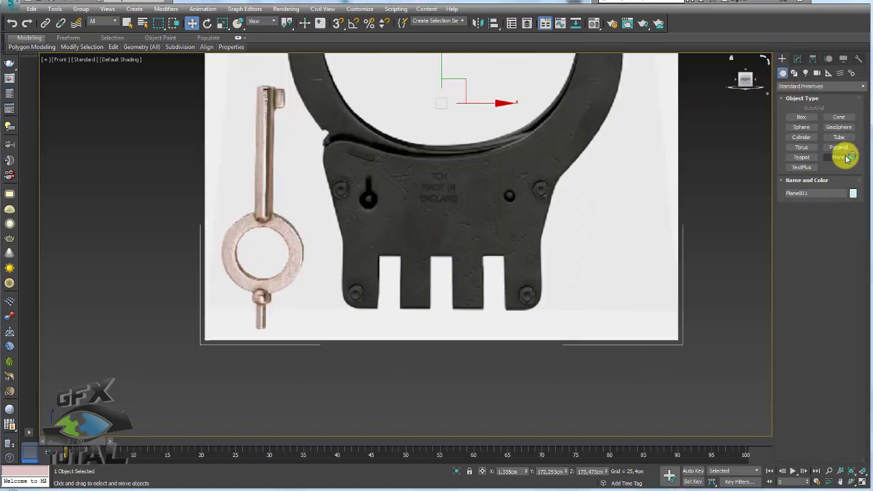
{"action": "scroll", "coordinate": [444, 216], "scroll_direction": "up", "scroll_amount": 2}
{"action": "mouse_move", "coordinate": [238, 237]}
{"action": "left_mouse_down"}
{"action": "mouse_move", "coordinate": [521, 343]}
{"action": "mouse_move", "coordinate": [517, 336]}
{"action": "left_mouse_up"}
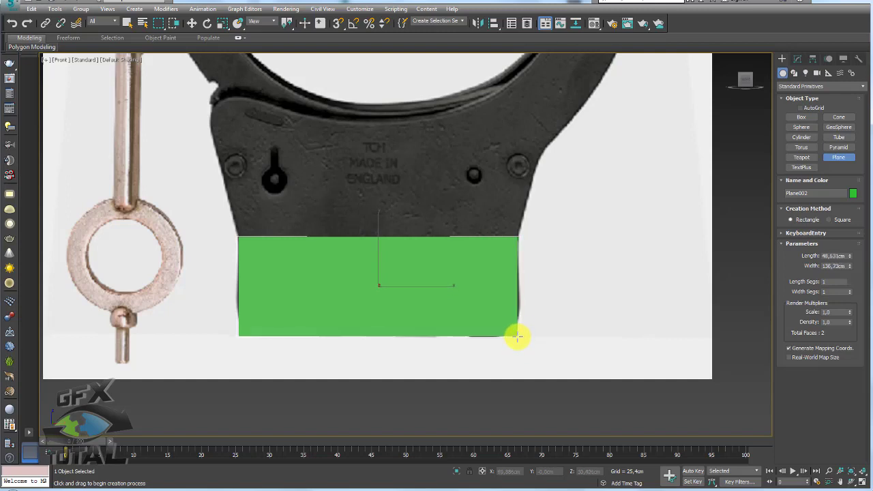
- Make Plane002 see-through (Alt+X), show edged faces (F4), and open the Material Editor
{"action": "key", "text": "alt+x"}
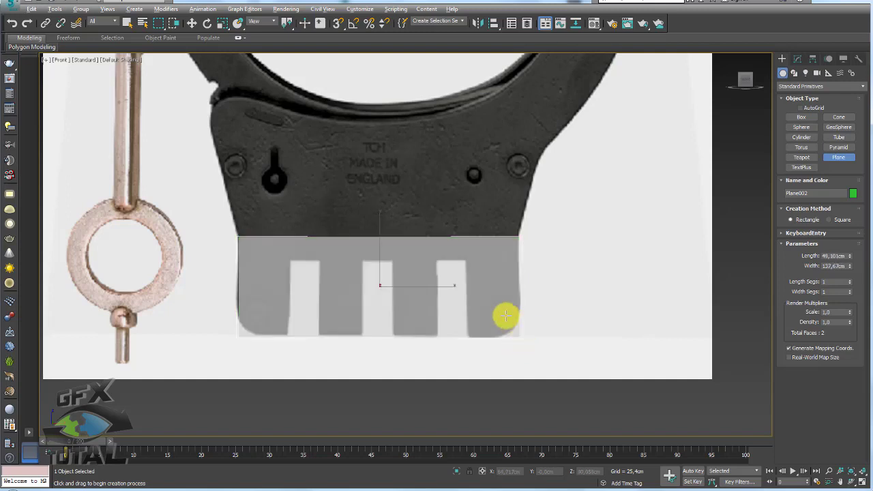
{"action": "middle_click_drag", "start_coordinate": [506, 315], "coordinate": [503, 238]}
{"action": "scroll", "coordinate": [483, 238], "scroll_direction": "up", "scroll_amount": 2}
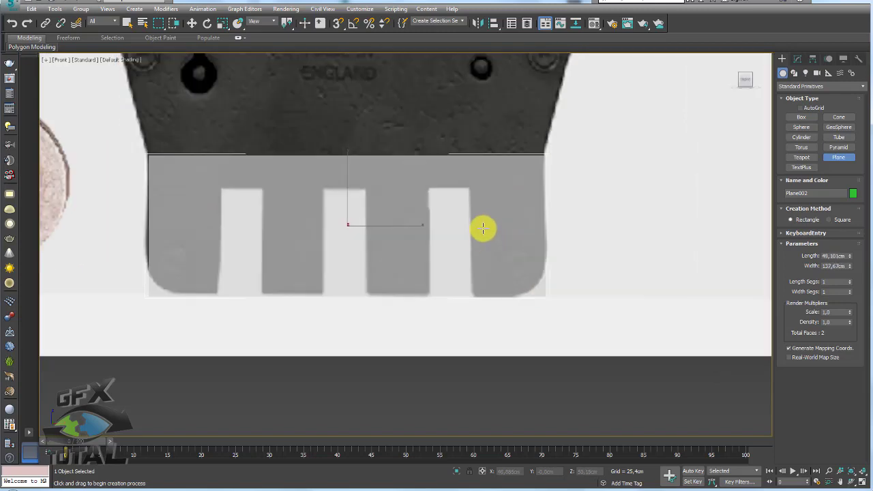
{"action": "scroll", "coordinate": [482, 229], "scroll_direction": "down", "scroll_amount": 2}
{"action": "key", "text": "F4"}
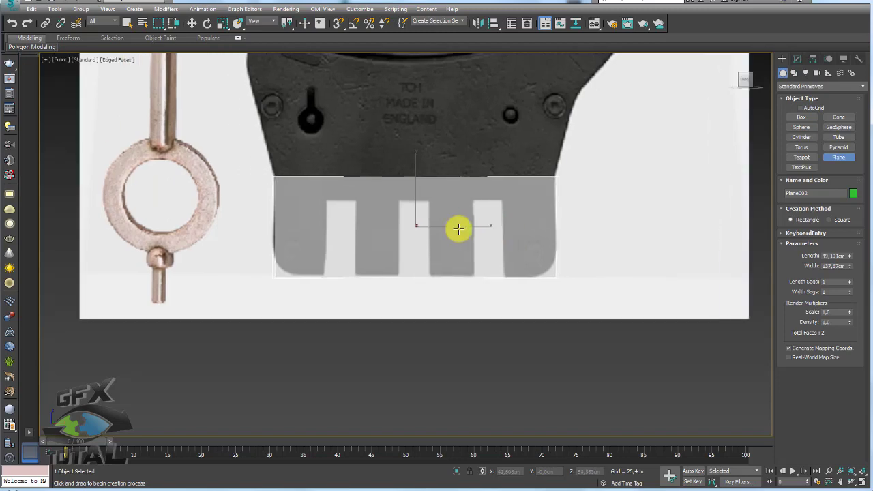
{"action": "scroll", "coordinate": [521, 201], "scroll_direction": "down", "scroll_amount": 3}
{"action": "middle_click_drag", "start_coordinate": [520, 202], "coordinate": [502, 283]}
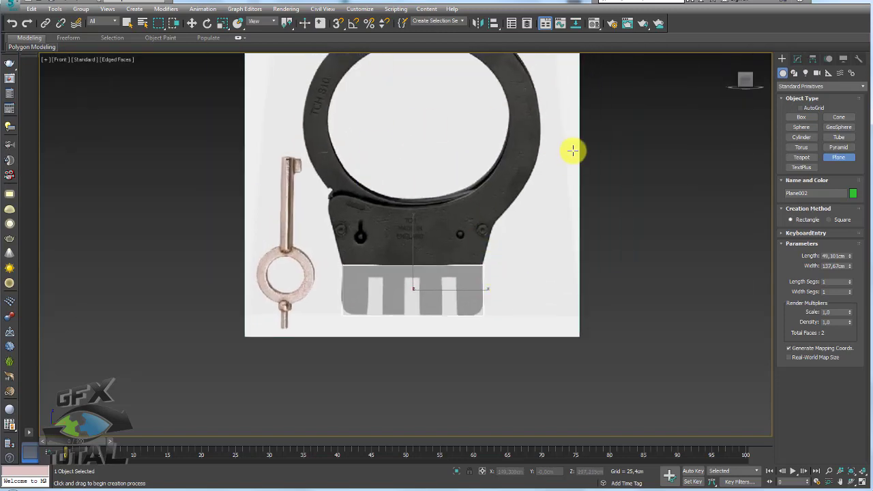
{"action": "left_click", "coordinate": [593, 24]}
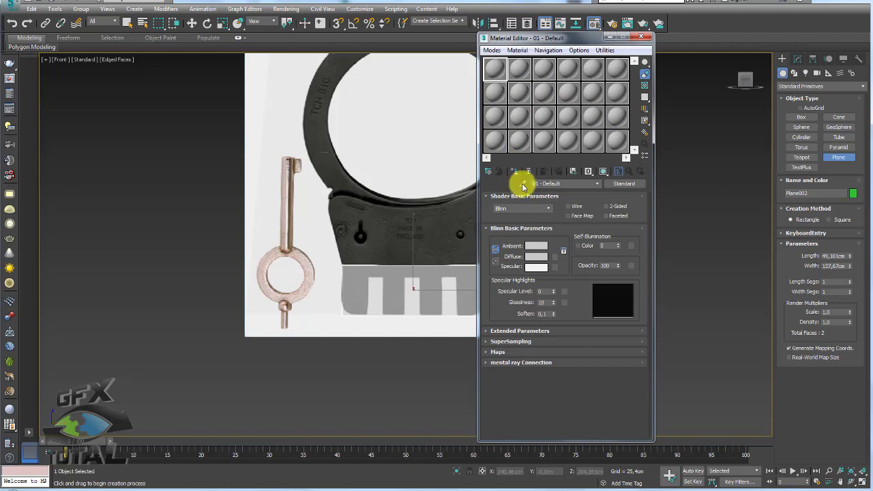
- Lower Material #25's opacity on Plane002 until the cuff image shows through, then close the editor
{"action": "key", "text": "w"}
{"action": "left_click_drag", "start_coordinate": [552, 37], "coordinate": [690, 46]}
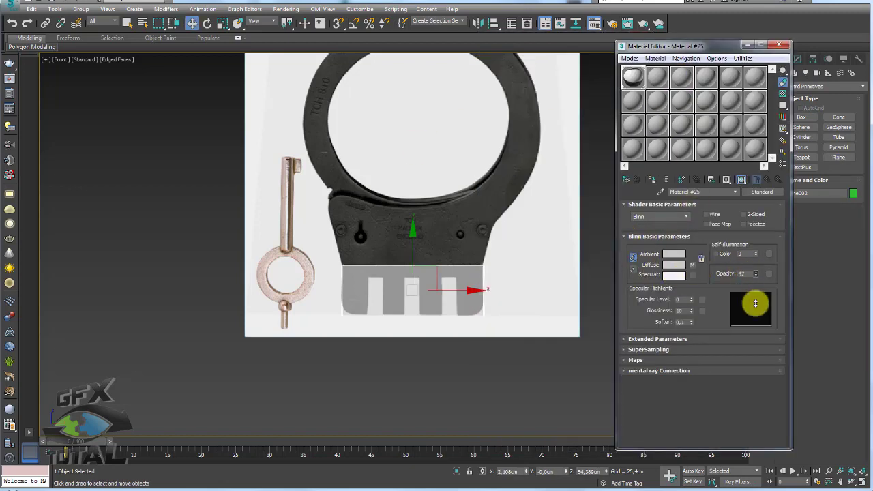
{"action": "left_click_drag", "start_coordinate": [755, 278], "coordinate": [755, 270]}
{"action": "left_click", "coordinate": [785, 45]}
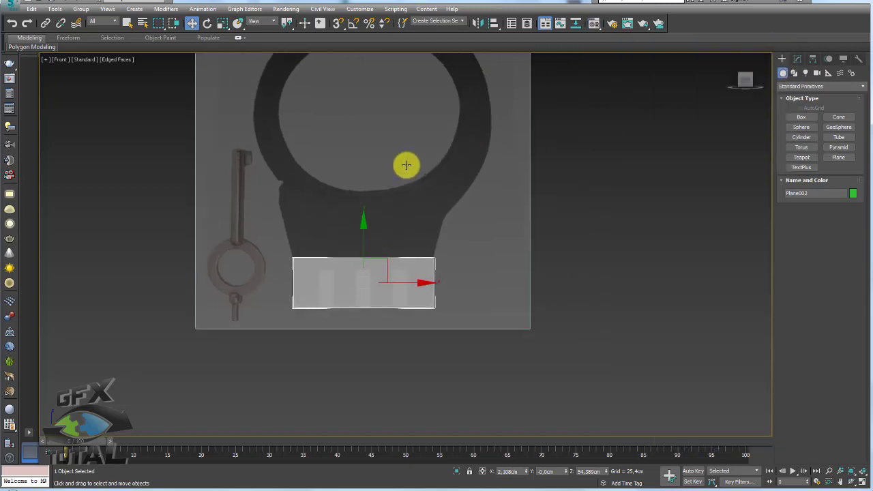
{"action": "middle_click_drag", "start_coordinate": [439, 269], "coordinate": [375, 242]}
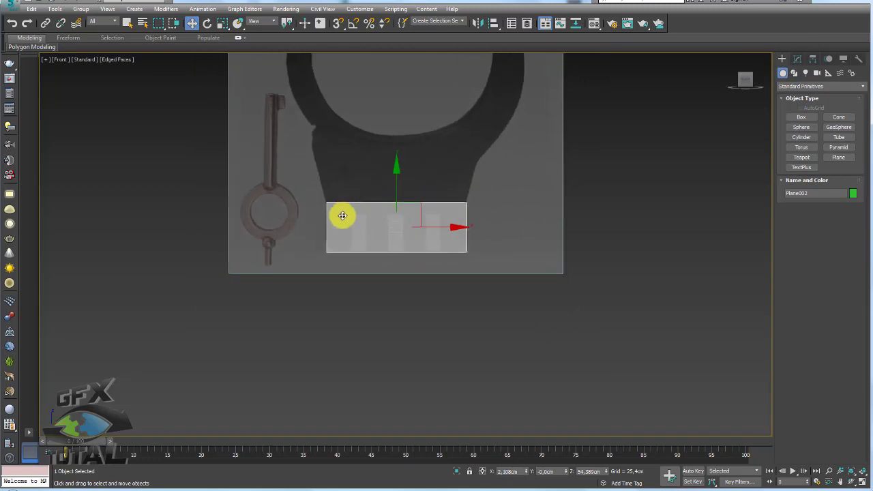
- Connect the plane's top and bottom edges with 3 vertical edges and chamfer each into a pair
{"action": "scroll", "coordinate": [415, 236], "scroll_direction": "up", "scroll_amount": 2}
{"action": "scroll", "coordinate": [414, 239], "scroll_direction": "up", "scroll_amount": 2}
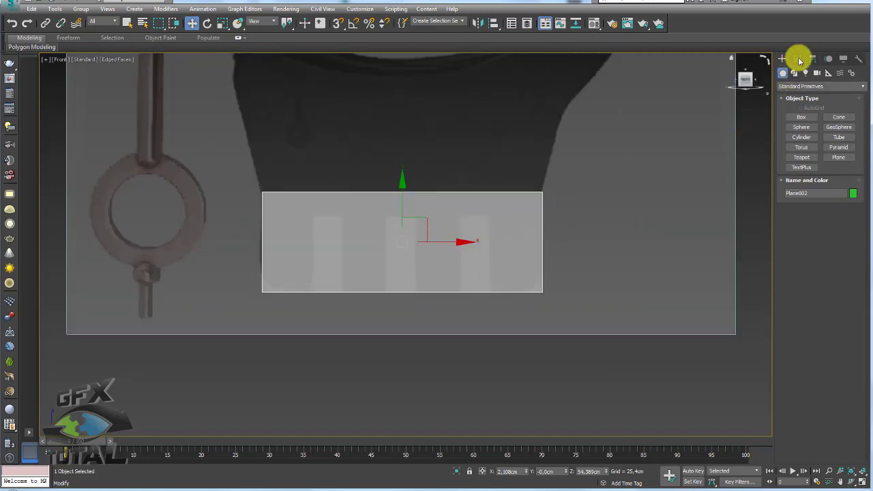
{"action": "left_click", "coordinate": [795, 59]}
{"action": "middle_click_drag", "start_coordinate": [460, 224], "coordinate": [436, 221]}
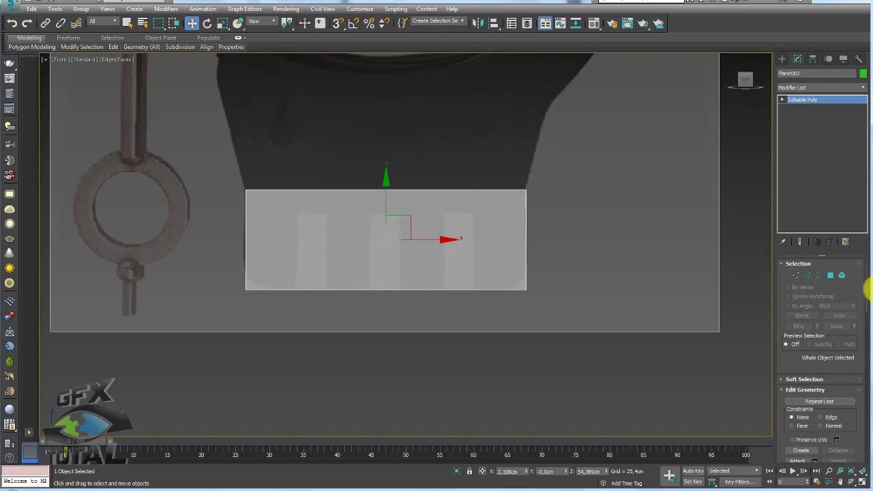
{"action": "left_click", "coordinate": [807, 275]}
{"action": "left_click_drag", "start_coordinate": [371, 161], "coordinate": [399, 205]}
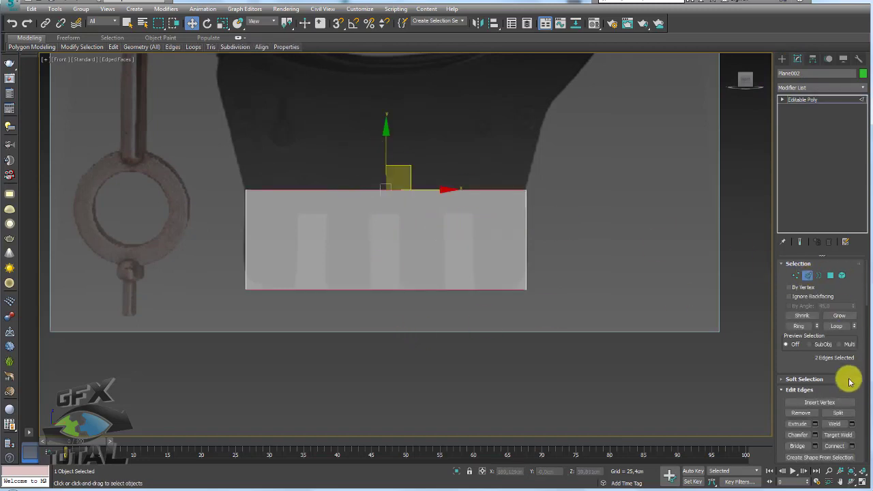
{"action": "scroll", "coordinate": [795, 352], "scroll_direction": "down", "scroll_amount": 3}
{"action": "left_click_drag", "start_coordinate": [773, 280], "coordinate": [690, 279]}
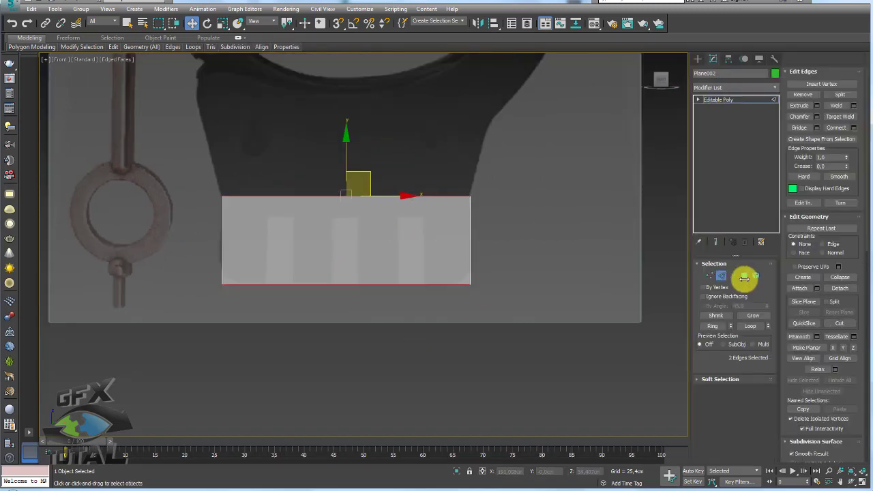
{"action": "left_click", "coordinate": [854, 127]}
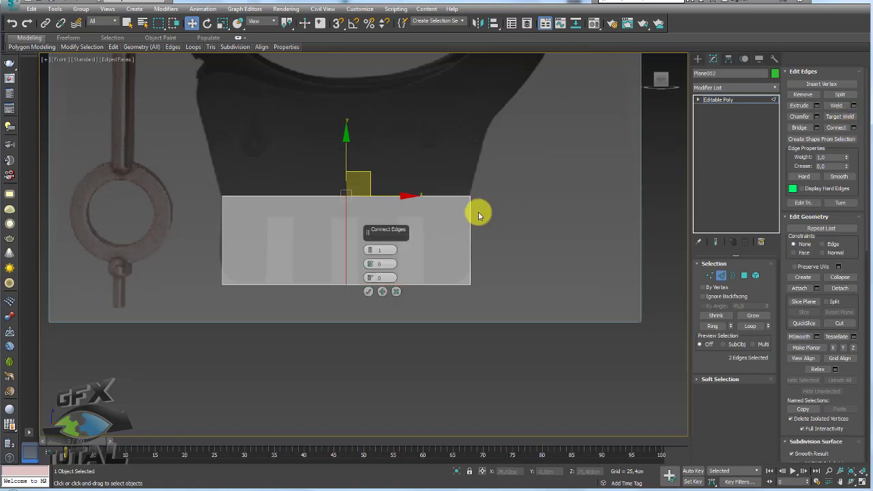
{"action": "left_click_drag", "start_coordinate": [368, 250], "coordinate": [366, 273]}
{"action": "left_click", "coordinate": [368, 291]}
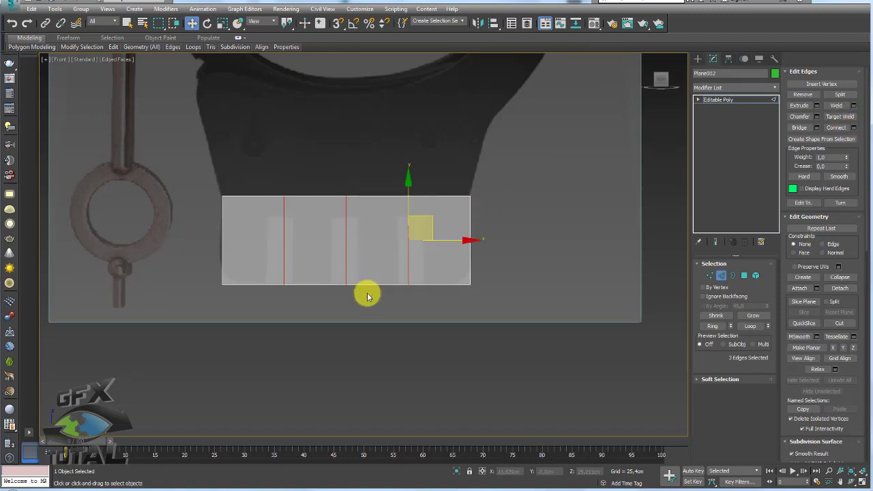
{"action": "middle_click_drag", "start_coordinate": [365, 292], "coordinate": [440, 271]}
{"action": "left_click", "coordinate": [800, 117]}
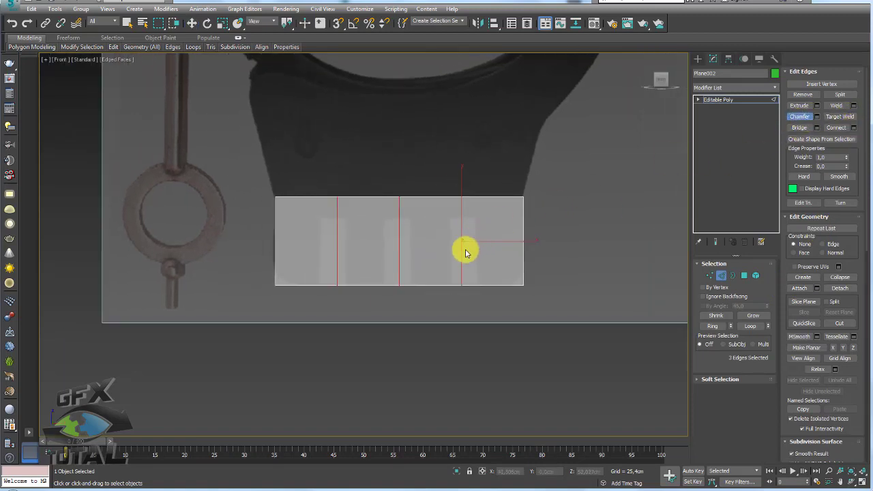
{"action": "left_click_drag", "start_coordinate": [463, 252], "coordinate": [468, 243]}
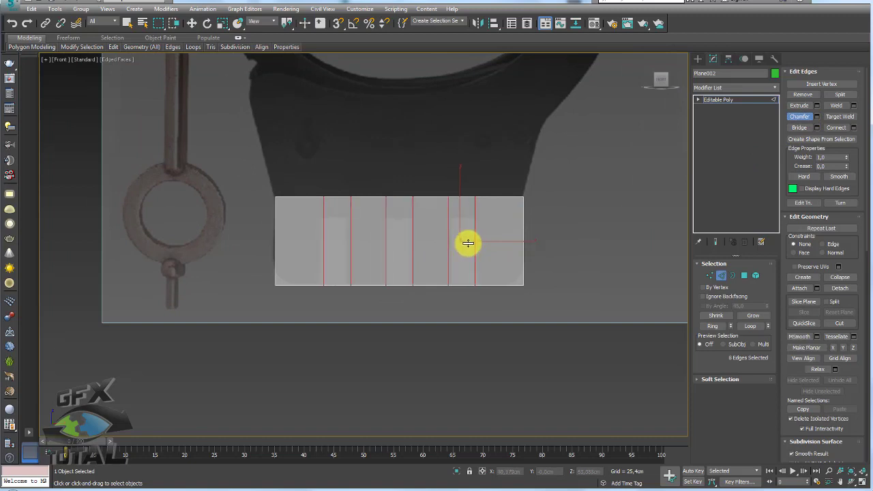
{"action": "right_click", "coordinate": [478, 242]}
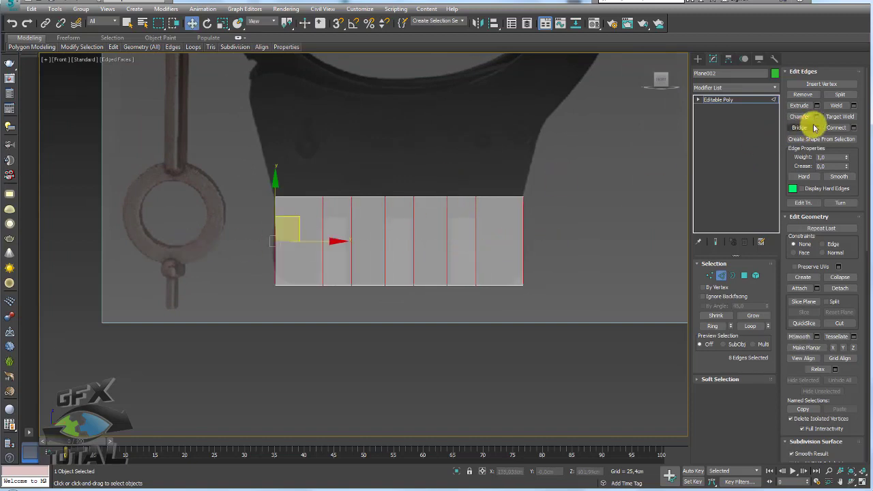
- Add a horizontal connecting edge and raise it near the plane's top where the slots end
{"action": "left_click", "coordinate": [853, 128]}
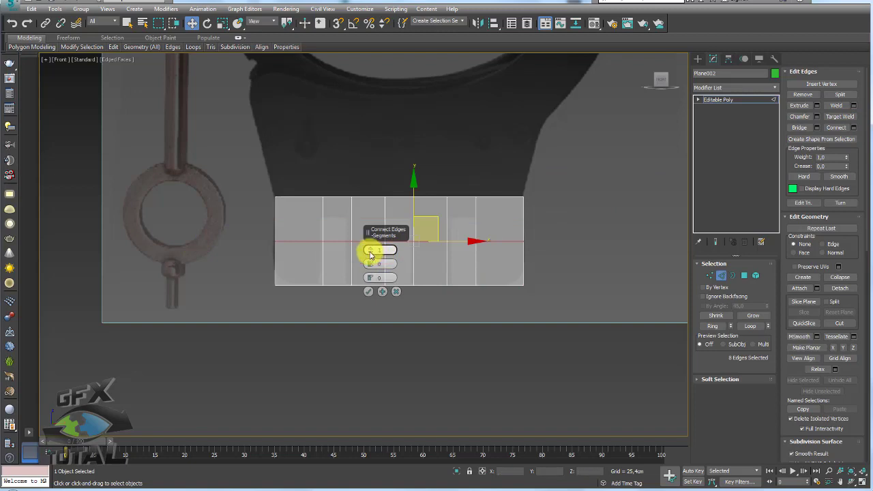
{"action": "left_click", "coordinate": [368, 292]}
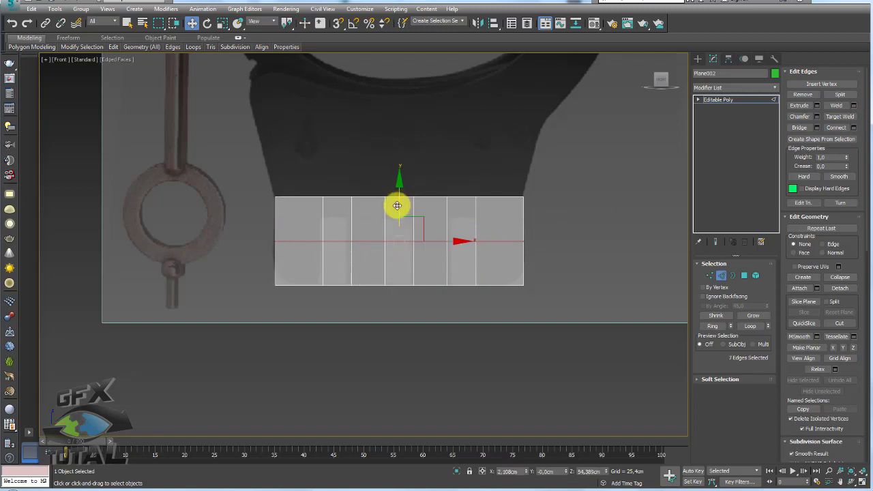
{"action": "left_click_drag", "start_coordinate": [395, 202], "coordinate": [405, 183]}
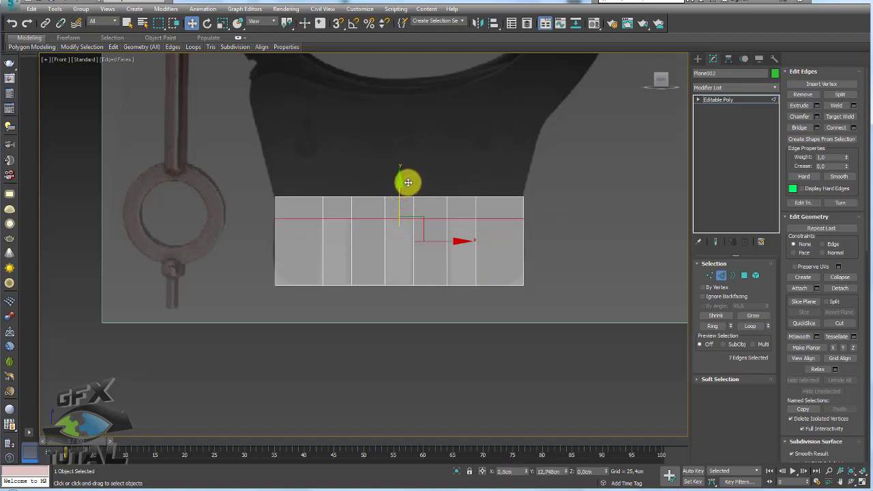
{"action": "scroll", "coordinate": [411, 249], "scroll_direction": "up", "scroll_amount": 2}
{"action": "scroll", "coordinate": [385, 218], "scroll_direction": "up", "scroll_amount": 1}
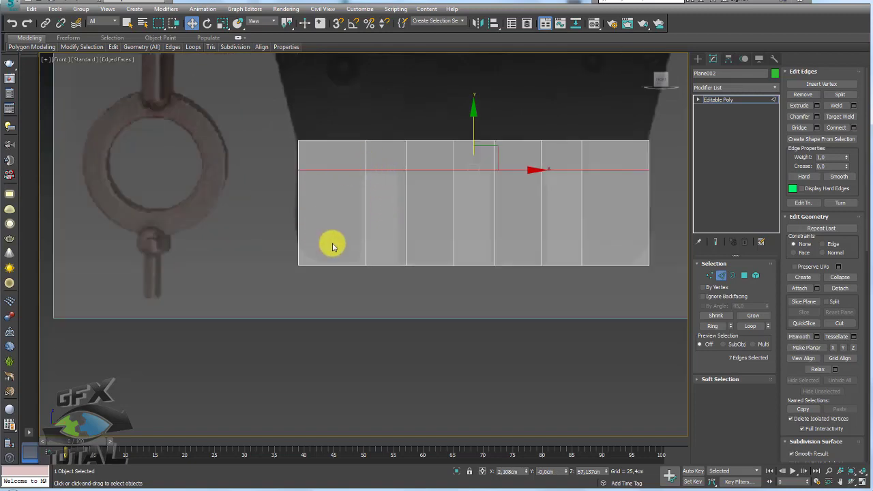
{"action": "scroll", "coordinate": [501, 259], "scroll_direction": "up", "scroll_amount": 1}
{"action": "scroll", "coordinate": [500, 259], "scroll_direction": "down", "scroll_amount": 1}
- Select the plane's bottom-left and bottom-right corner vertices and chamfer them into rounded corners
{"action": "left_click", "coordinate": [710, 275]}
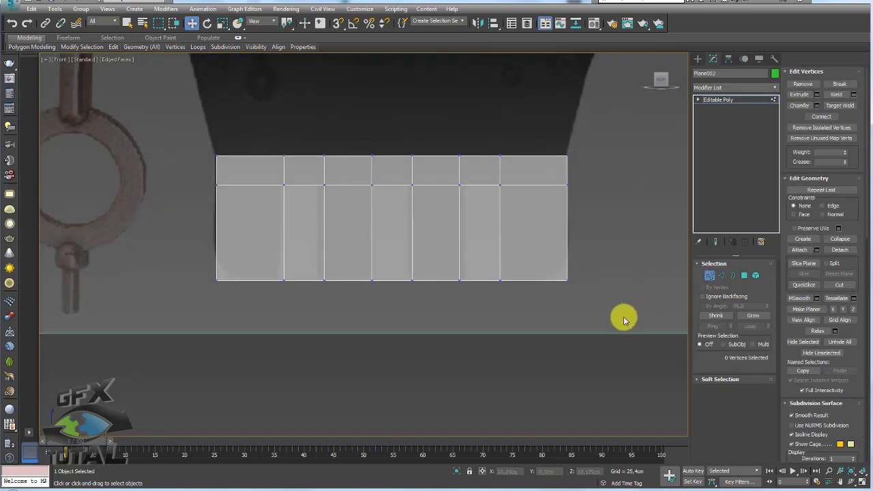
{"action": "middle_click_drag", "start_coordinate": [240, 257], "coordinate": [343, 275]}
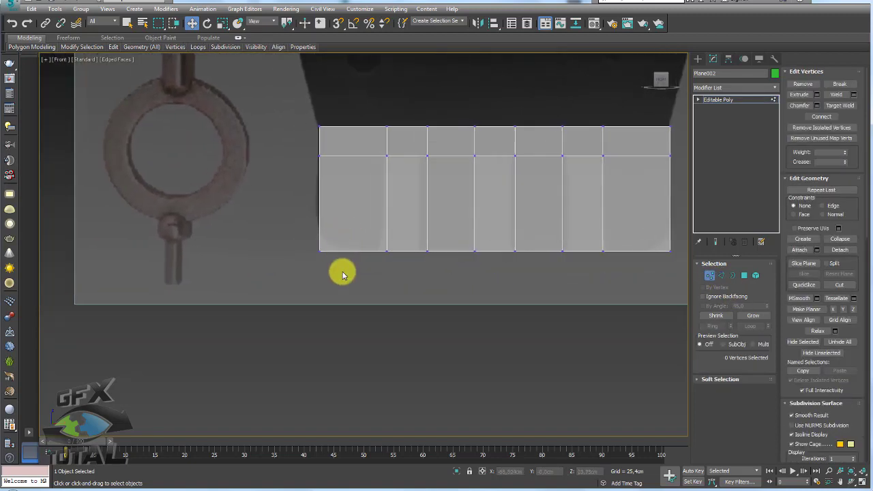
{"action": "middle_click_drag", "start_coordinate": [447, 266], "coordinate": [355, 261]}
{"action": "left_click", "coordinate": [240, 244]}
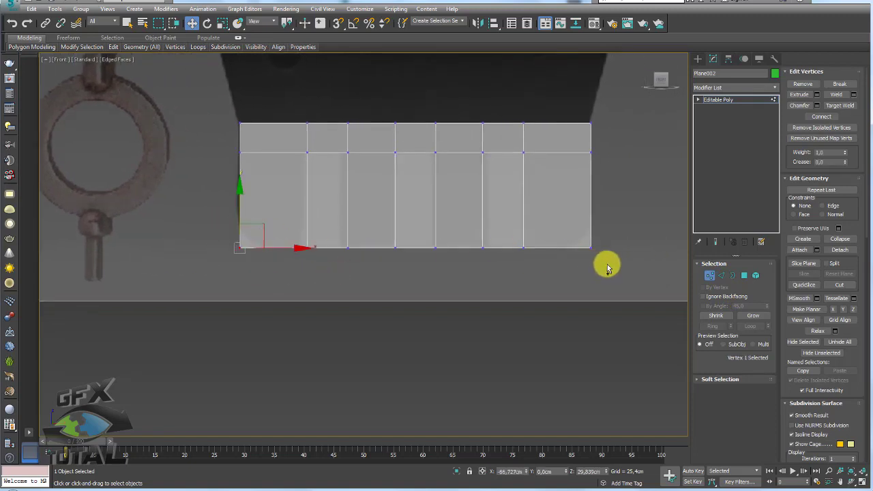
{"action": "left_click", "coordinate": [591, 247], "text": "ctrl"}
{"action": "left_click", "coordinate": [799, 106]}
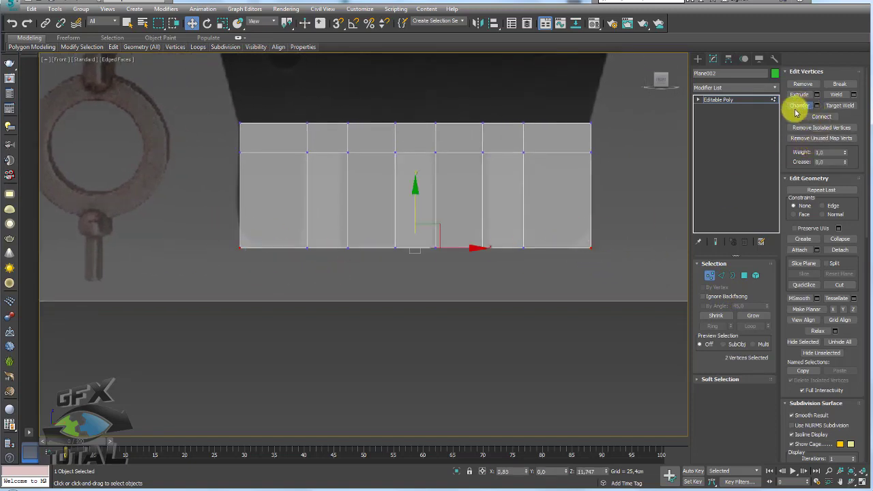
{"action": "scroll", "coordinate": [522, 214], "scroll_direction": "up", "scroll_amount": 2}
{"action": "scroll", "coordinate": [477, 247], "scroll_direction": "up", "scroll_amount": 2}
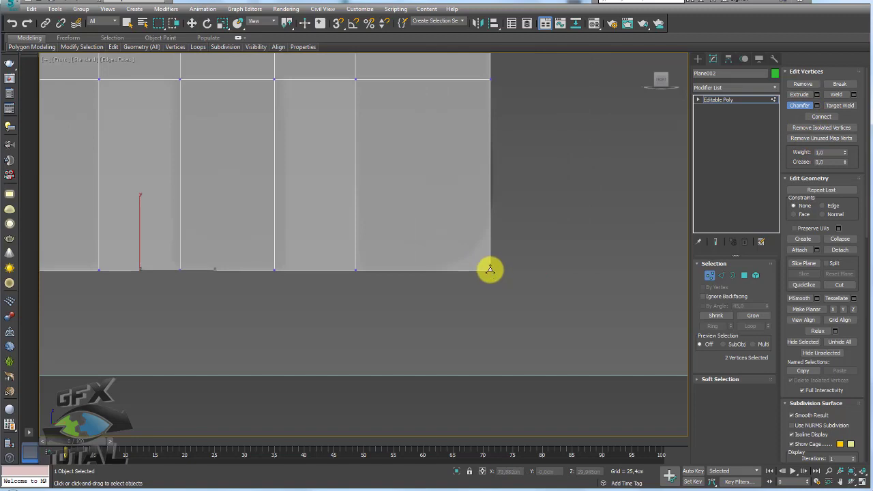
{"action": "left_click_drag", "start_coordinate": [490, 270], "coordinate": [500, 237]}
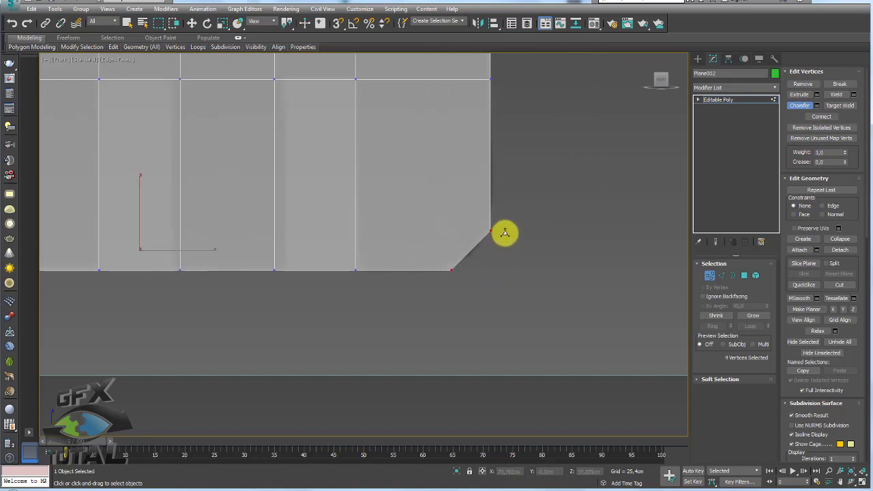
{"action": "left_click_drag", "start_coordinate": [489, 234], "coordinate": [496, 221]}
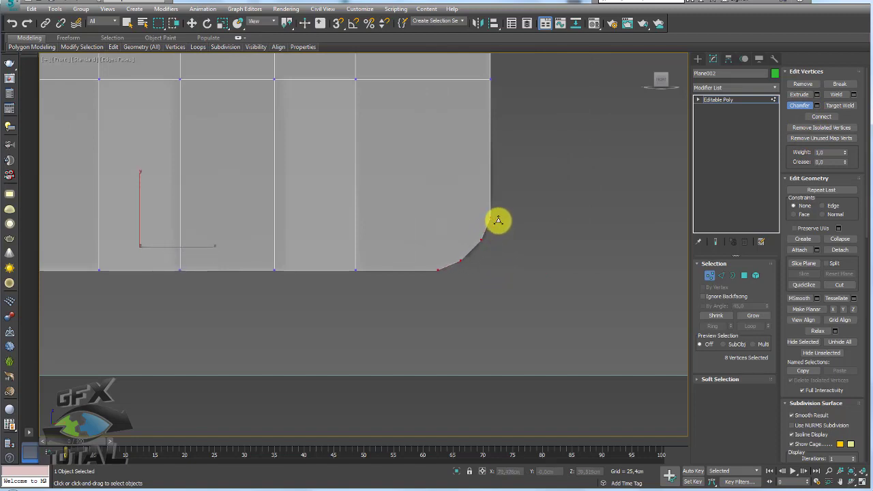
{"action": "scroll", "coordinate": [493, 220], "scroll_direction": "down", "scroll_amount": 5}
{"action": "scroll", "coordinate": [452, 238], "scroll_direction": "up", "scroll_amount": 2}
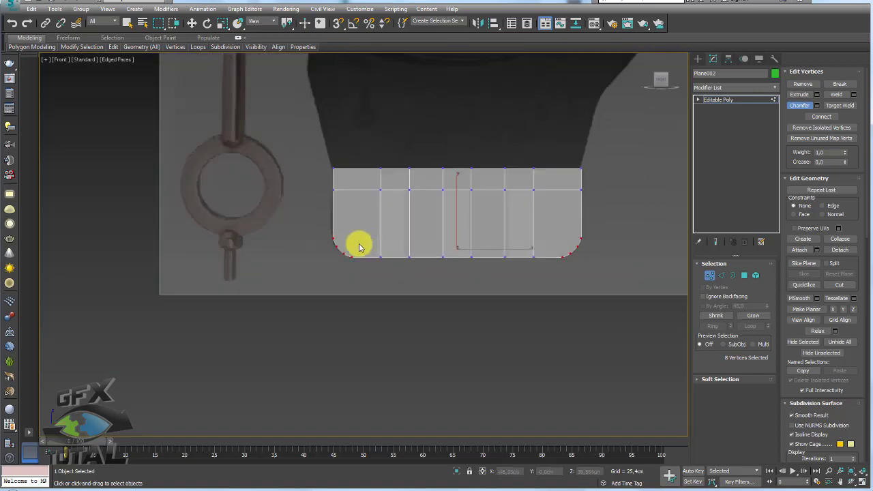
- Select the plate's top edge loop and Shift-drag it upward to extrude a new row of faces
{"action": "left_click", "coordinate": [721, 275]}
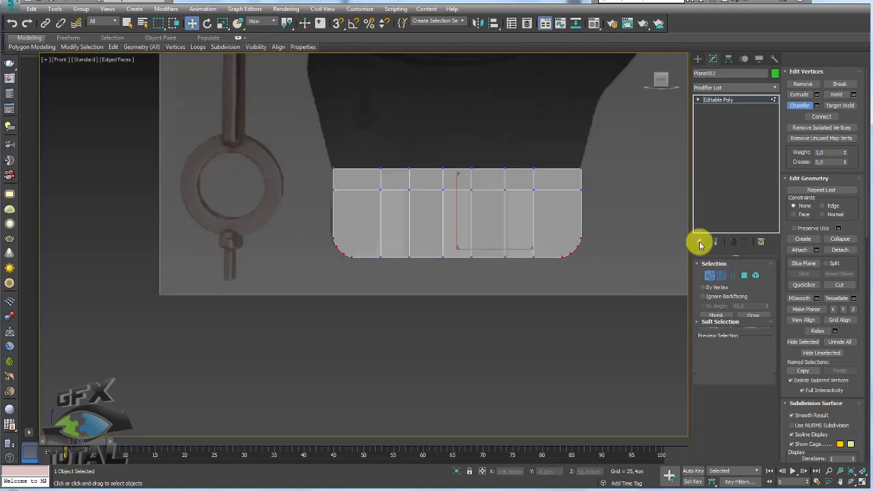
{"action": "key", "text": "w"}
{"action": "double_click", "coordinate": [557, 169]}
{"action": "scroll", "coordinate": [555, 171], "scroll_direction": "up", "scroll_amount": 2}
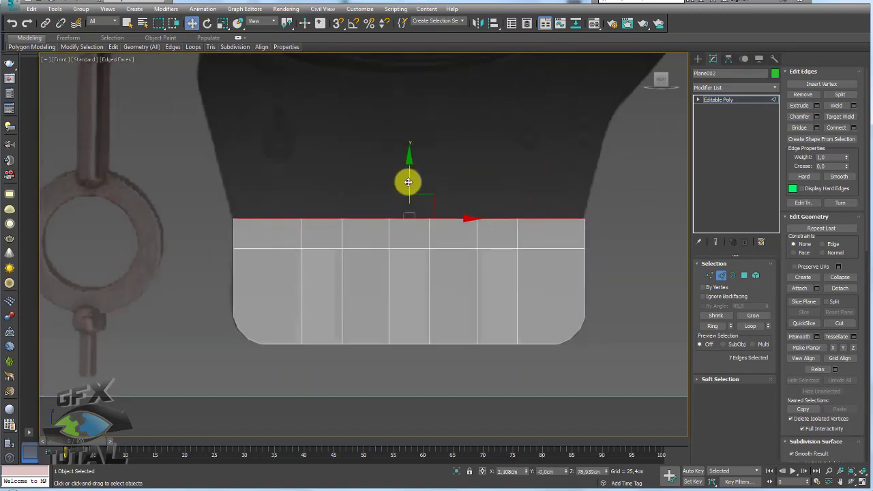
{"action": "left_click_drag", "start_coordinate": [408, 184], "coordinate": [413, 137], "text": "shift"}
{"action": "scroll", "coordinate": [585, 222], "scroll_direction": "down", "scroll_amount": 1}
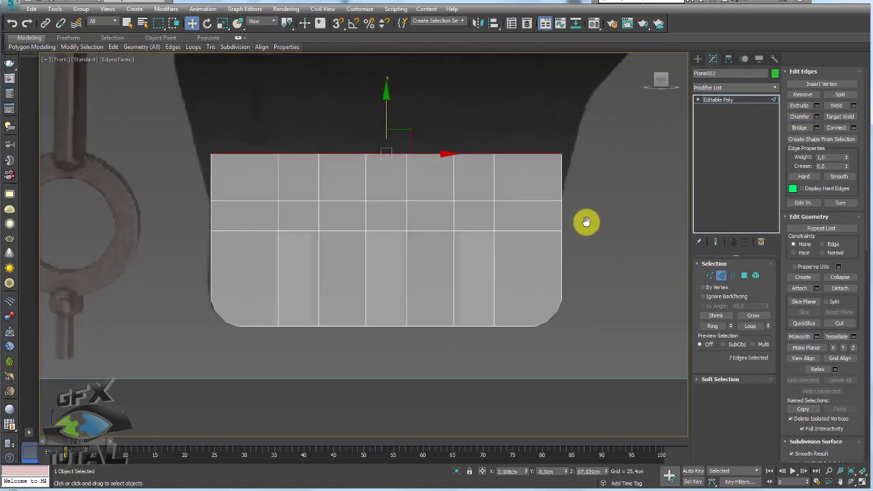
{"action": "scroll", "coordinate": [531, 204], "scroll_direction": "down", "scroll_amount": 2}
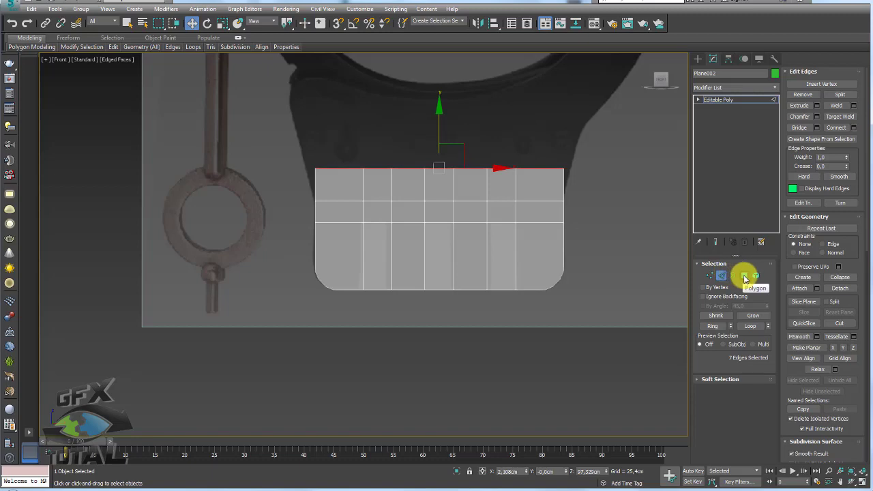
- Select all 21 polygons of Plane002 and inset them, leaving a thin border around the outline
{"action": "left_click", "coordinate": [747, 278]}
{"action": "key", "text": "ctrl+a"}
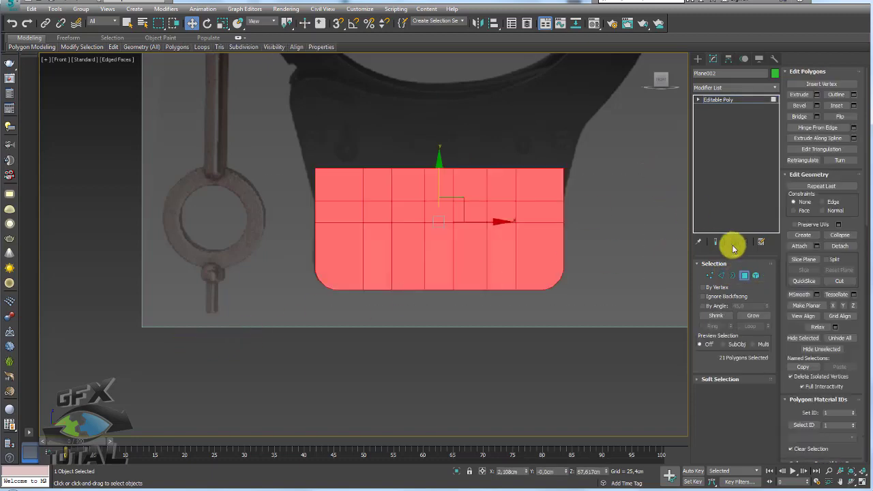
{"action": "left_click", "coordinate": [838, 109]}
{"action": "scroll", "coordinate": [556, 252], "scroll_direction": "up", "scroll_amount": 3}
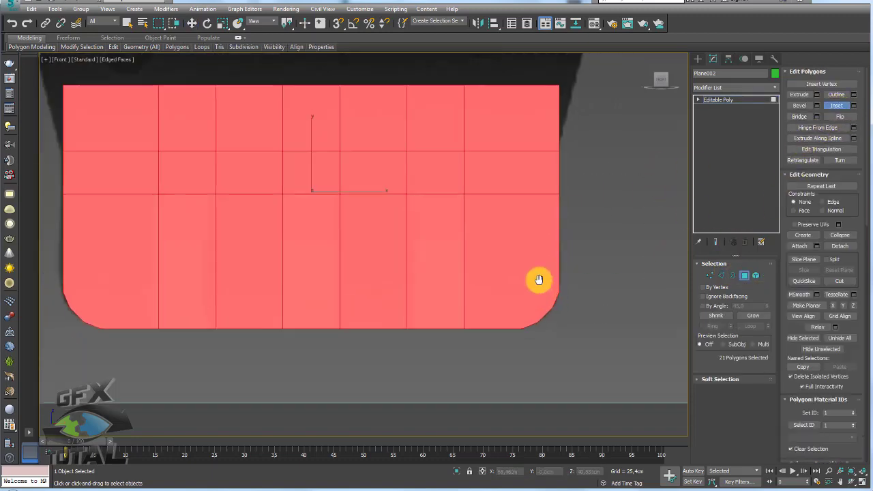
{"action": "scroll", "coordinate": [538, 277], "scroll_direction": "up", "scroll_amount": 2}
{"action": "left_click_drag", "start_coordinate": [507, 259], "coordinate": [505, 258]}
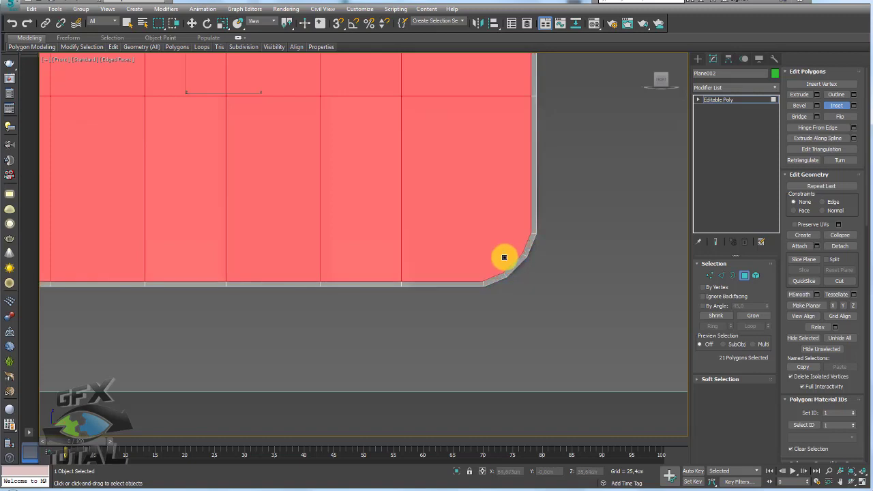
{"action": "scroll", "coordinate": [503, 257], "scroll_direction": "down", "scroll_amount": 2}
{"action": "scroll", "coordinate": [502, 255], "scroll_direction": "down", "scroll_amount": 1}
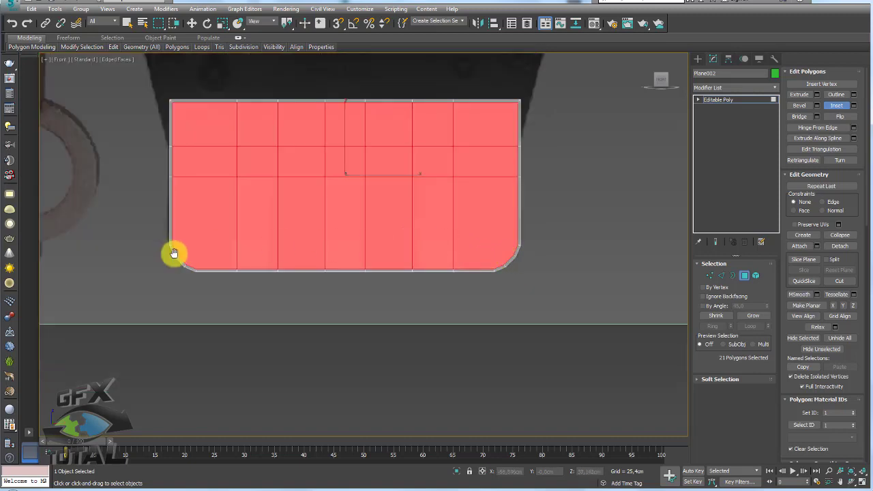
{"action": "scroll", "coordinate": [174, 253], "scroll_direction": "up", "scroll_amount": 2}
{"action": "scroll", "coordinate": [304, 239], "scroll_direction": "up", "scroll_amount": 1}
{"action": "left_click_drag", "start_coordinate": [336, 259], "coordinate": [339, 258]}
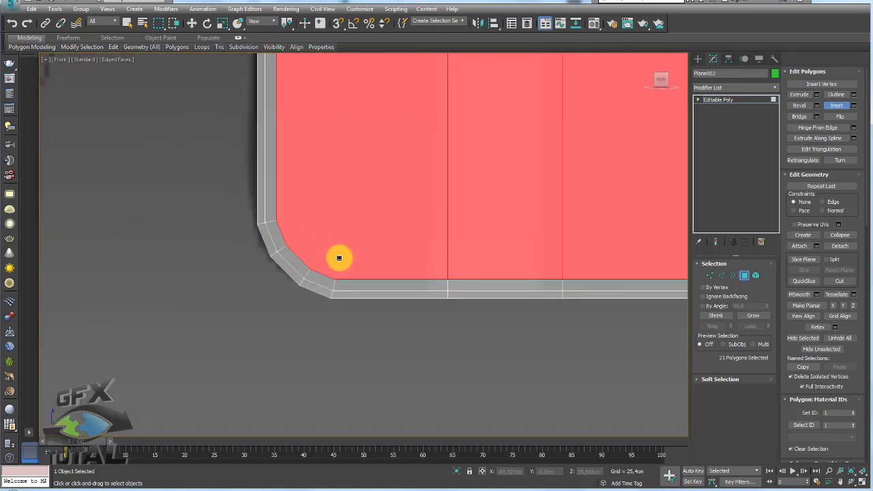
{"action": "scroll", "coordinate": [338, 255], "scroll_direction": "down", "scroll_amount": 3}
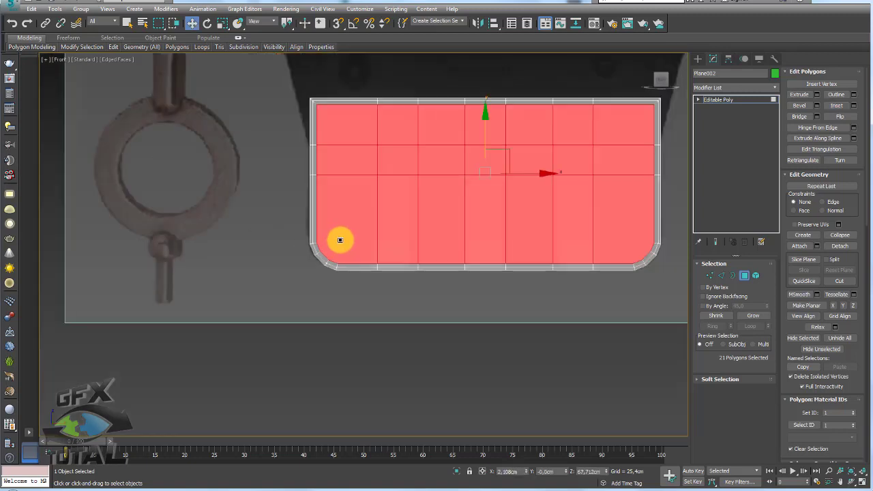
- Raise the curve's upper vertices and shift its lower vertices right to tidy the rounded corner
{"action": "left_click", "coordinate": [721, 275]}
{"action": "scroll", "coordinate": [314, 266], "scroll_direction": "up", "scroll_amount": 3}
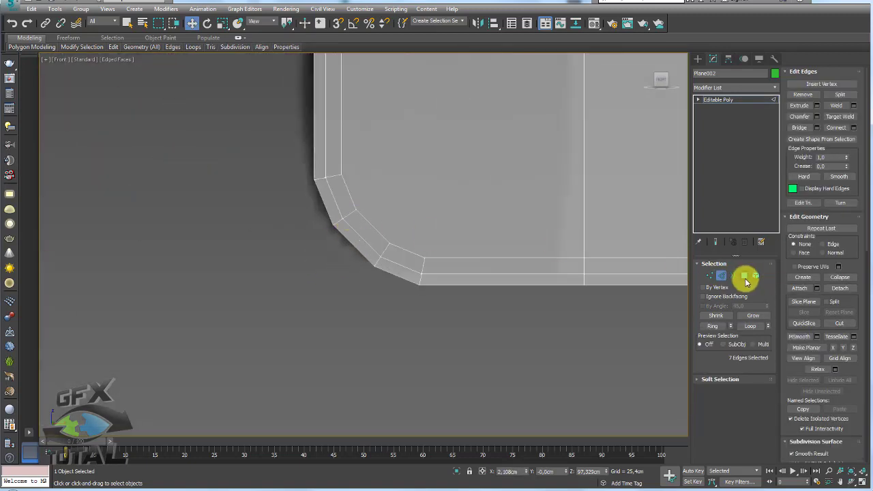
{"action": "left_click", "coordinate": [709, 274]}
{"action": "left_click_drag", "start_coordinate": [370, 160], "coordinate": [312, 188]}
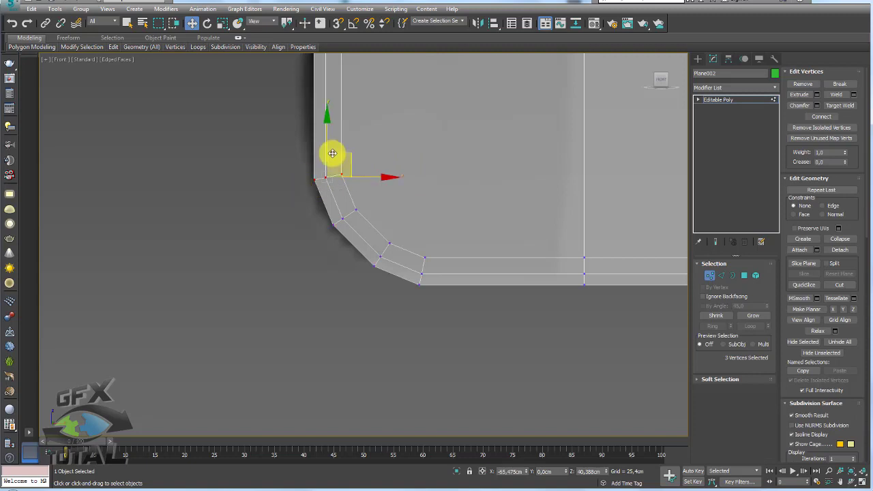
{"action": "left_click_drag", "start_coordinate": [331, 152], "coordinate": [327, 117]}
{"action": "left_click_drag", "start_coordinate": [442, 254], "coordinate": [409, 297]}
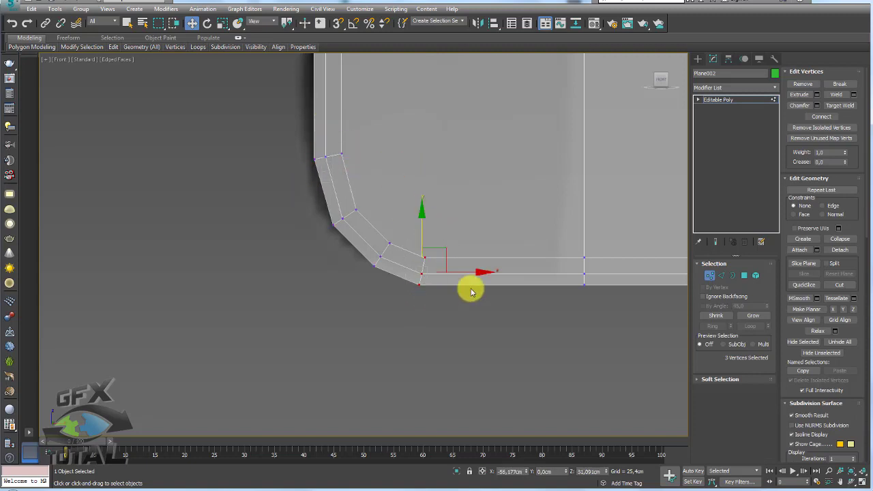
{"action": "left_click_drag", "start_coordinate": [478, 273], "coordinate": [500, 273]}
{"action": "mouse_move", "coordinate": [418, 286]}
{"action": "left_mouse_down"}
{"action": "mouse_move", "coordinate": [357, 226]}
{"action": "mouse_move", "coordinate": [403, 236]}
{"action": "mouse_move", "coordinate": [326, 203]}
{"action": "mouse_move", "coordinate": [357, 176]}
{"action": "left_mouse_up"}
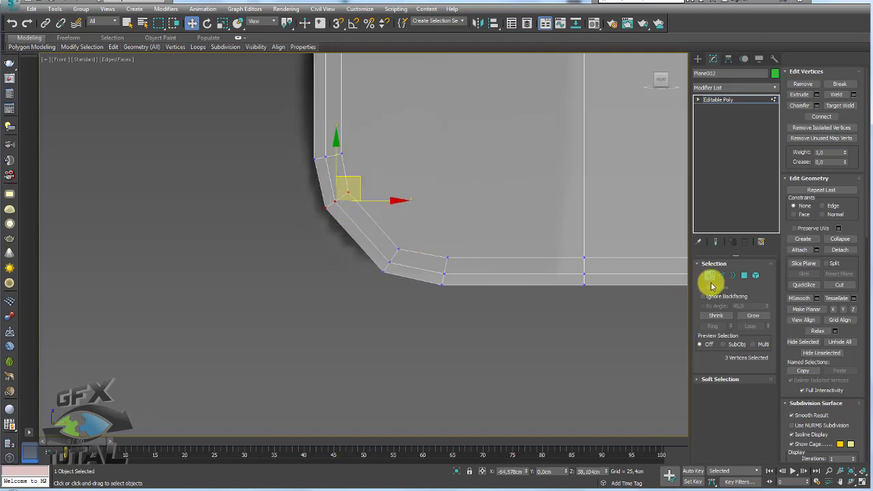
- Connect the inner edges along the rounded corner and nudge the new edges into place
{"action": "left_click", "coordinate": [720, 275]}
{"action": "left_click_drag", "start_coordinate": [318, 259], "coordinate": [375, 219]}
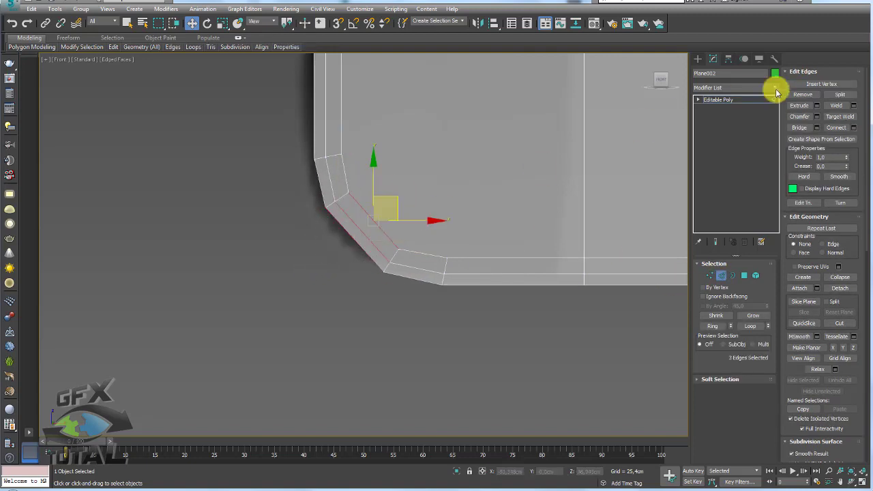
{"action": "left_click", "coordinate": [852, 132]}
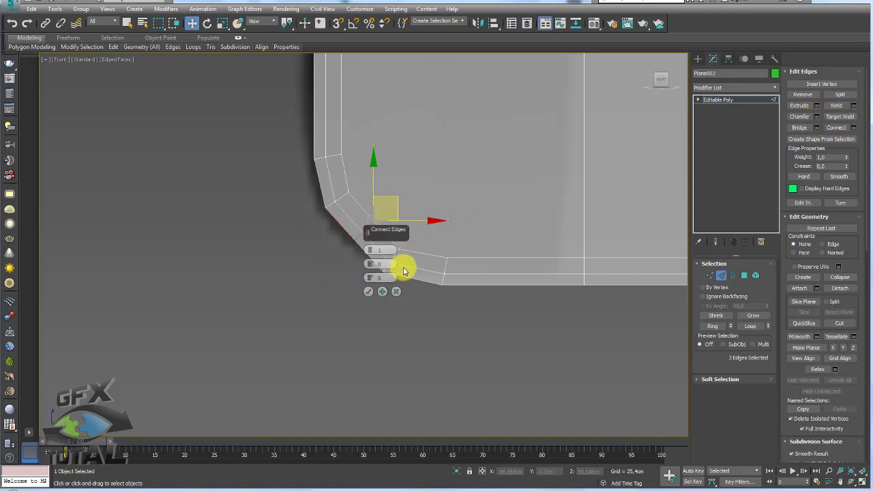
{"action": "left_click", "coordinate": [370, 291]}
{"action": "left_click_drag", "start_coordinate": [389, 215], "coordinate": [384, 210]}
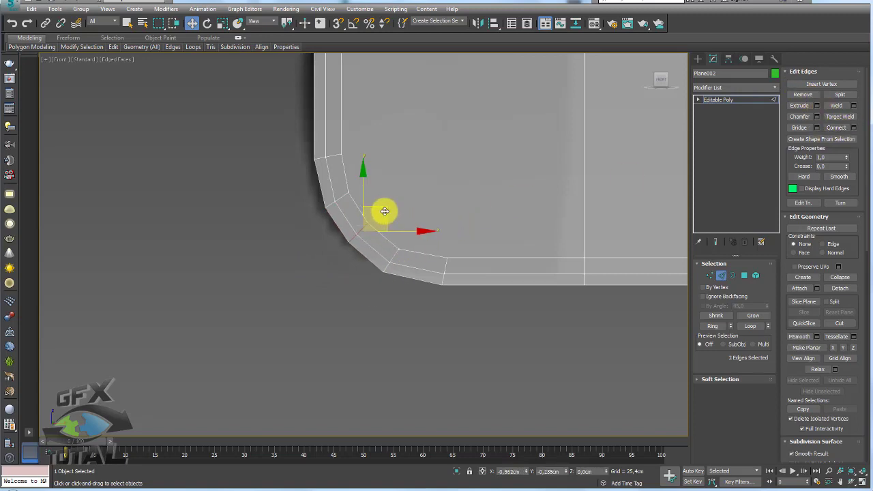
- Add a horizontal edge loop across the bottom row and lower it toward the plate's bottom
{"action": "scroll", "coordinate": [385, 213], "scroll_direction": "down", "scroll_amount": 2}
{"action": "mouse_move", "coordinate": [389, 218]}
{"action": "middle_mouse_down"}
{"action": "mouse_move", "coordinate": [389, 253]}
{"action": "mouse_move", "coordinate": [306, 269]}
{"action": "middle_mouse_up"}
{"action": "scroll", "coordinate": [353, 292], "scroll_direction": "down", "scroll_amount": 2}
{"action": "scroll", "coordinate": [307, 269], "scroll_direction": "down", "scroll_amount": 1}
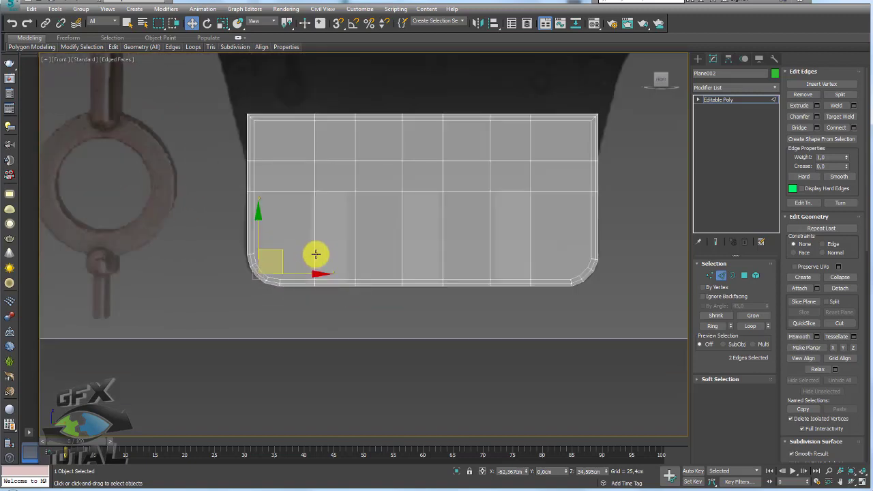
{"action": "scroll", "coordinate": [277, 237], "scroll_direction": "down", "scroll_amount": 2}
{"action": "left_click", "coordinate": [253, 242]}
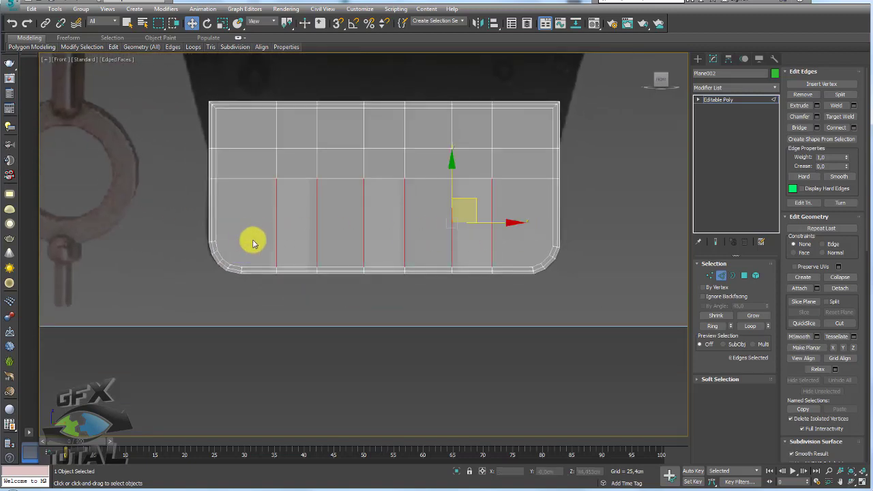
{"action": "middle_click_drag", "start_coordinate": [253, 241], "coordinate": [300, 223]}
{"action": "left_click", "coordinate": [836, 127]}
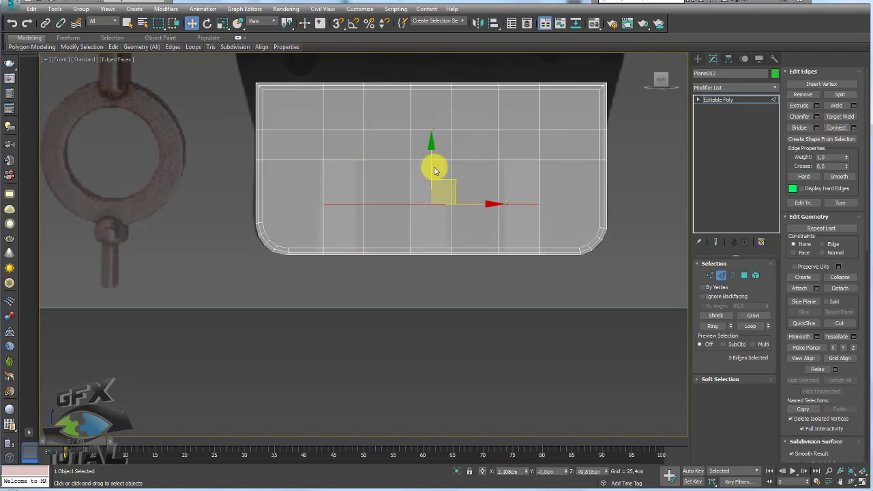
{"action": "left_click_drag", "start_coordinate": [435, 171], "coordinate": [431, 182]}
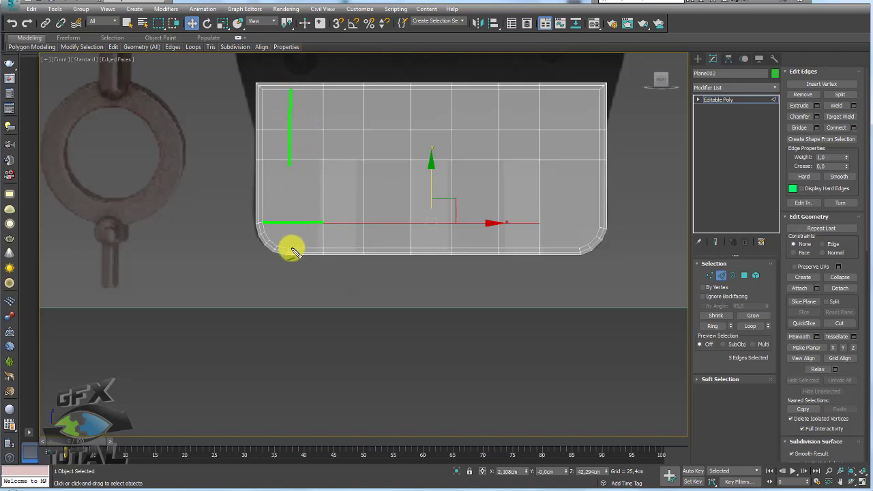
- Add a vertical edge through the leftmost column beside the rounded corner
{"action": "scroll", "coordinate": [300, 183], "scroll_direction": "up", "scroll_amount": 2}
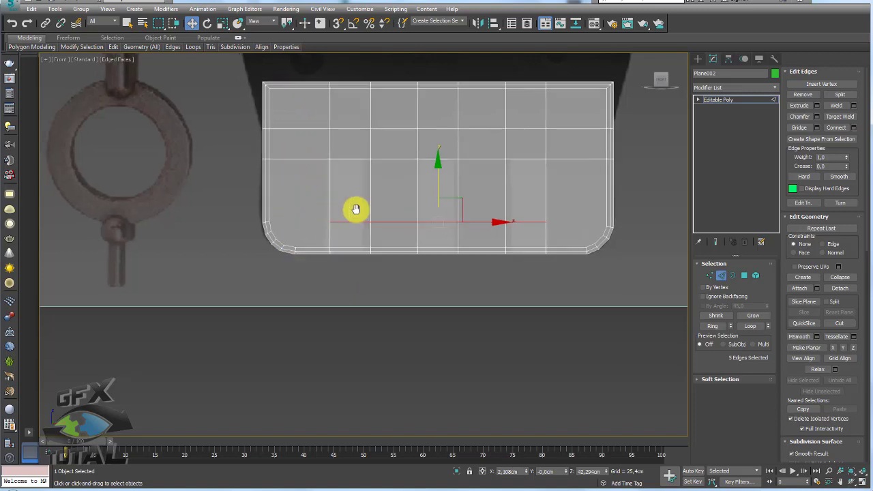
{"action": "scroll", "coordinate": [352, 209], "scroll_direction": "up", "scroll_amount": 2}
{"action": "middle_click_drag", "start_coordinate": [371, 160], "coordinate": [356, 238]}
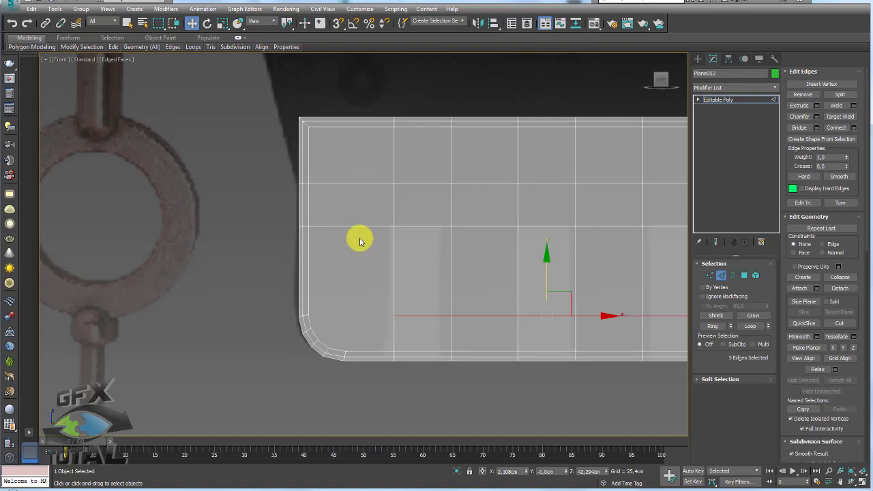
{"action": "left_click", "coordinate": [833, 127]}
{"action": "scroll", "coordinate": [362, 182], "scroll_direction": "up", "scroll_amount": 2}
{"action": "middle_click_drag", "start_coordinate": [362, 182], "coordinate": [337, 171]}
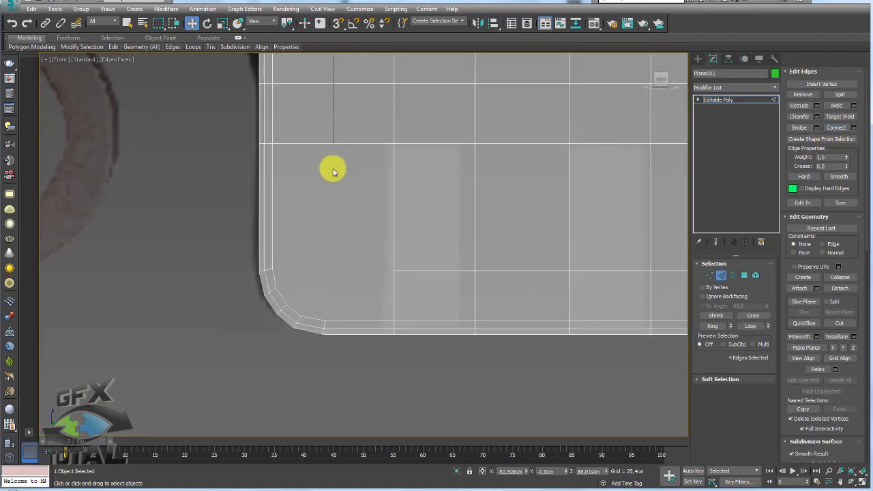
{"action": "left_click", "coordinate": [709, 275]}
{"action": "left_click_drag", "start_coordinate": [405, 264], "coordinate": [268, 282]}
- Cut an edge from the lower loop's vertex down to the rounded corner's border
{"action": "left_click", "coordinate": [821, 116]}
{"action": "scroll", "coordinate": [345, 218], "scroll_direction": "down", "scroll_amount": 2}
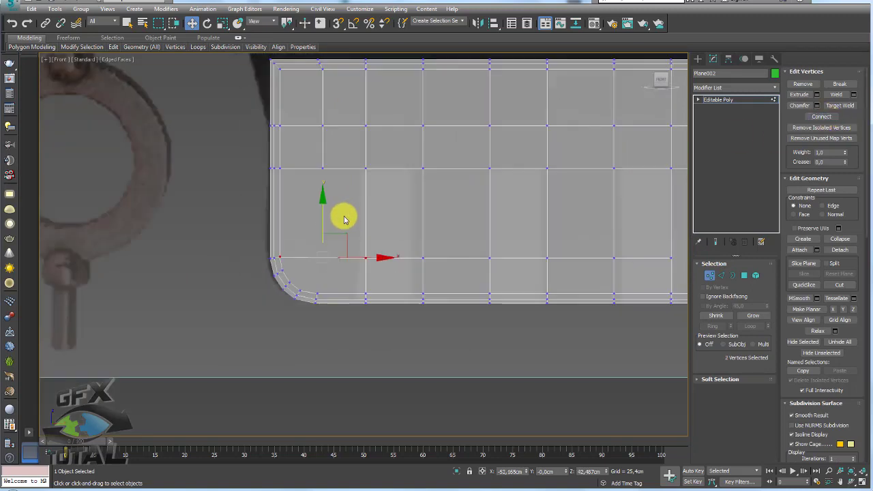
{"action": "scroll", "coordinate": [346, 200], "scroll_direction": "up", "scroll_amount": 2}
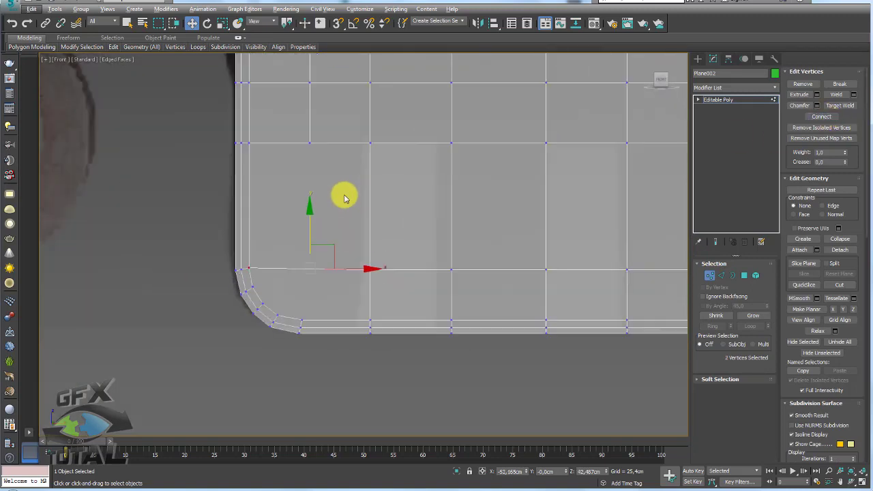
{"action": "left_click", "coordinate": [840, 285]}
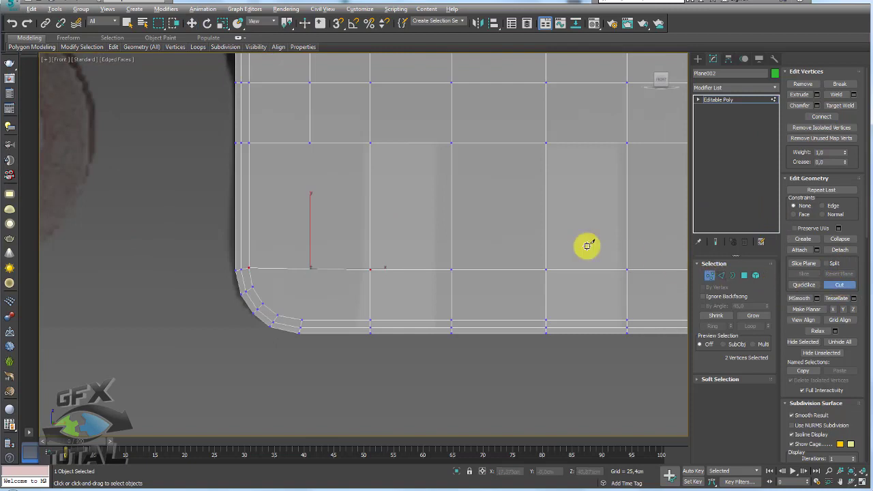
{"action": "left_click", "coordinate": [310, 143]}
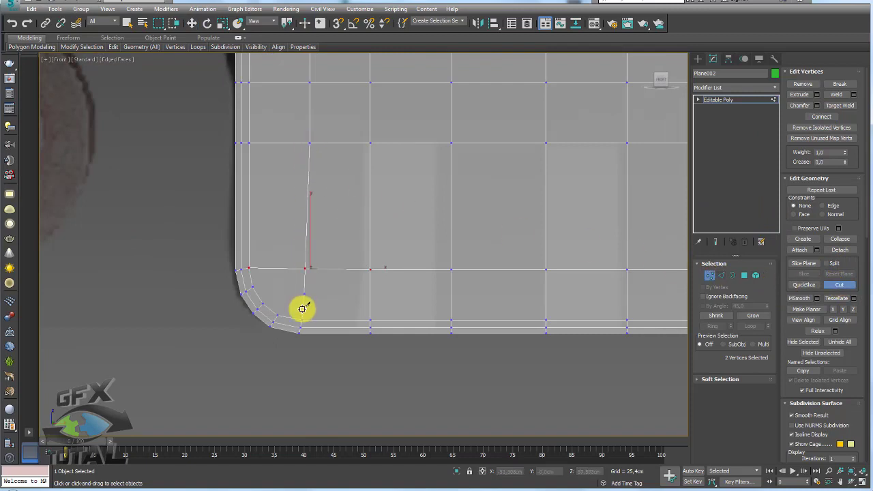
{"action": "left_click", "coordinate": [302, 319]}
{"action": "scroll", "coordinate": [312, 284], "scroll_direction": "down", "scroll_amount": 2}
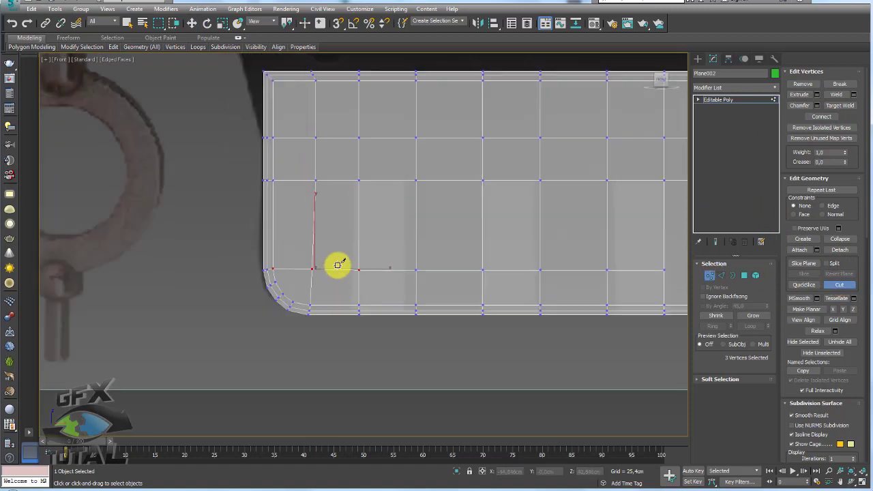
{"action": "scroll", "coordinate": [238, 245], "scroll_direction": "up", "scroll_amount": 1}
{"action": "middle_click_drag", "start_coordinate": [335, 199], "coordinate": [351, 219]}
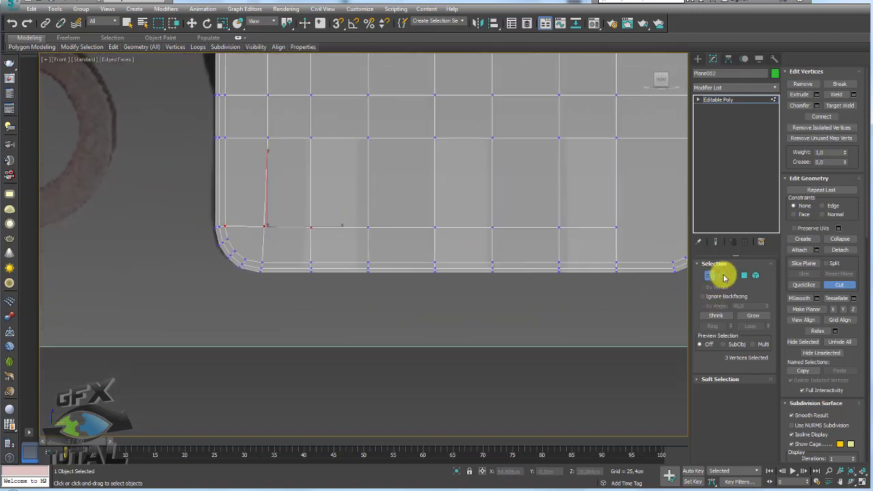
- Add a horizontal loop across the bottom row and a vertical loop through the left column
{"action": "left_click", "coordinate": [721, 276], "text": "ctrl"}
{"action": "key", "text": "w"}
{"action": "left_click_drag", "start_coordinate": [532, 240], "coordinate": [232, 247]}
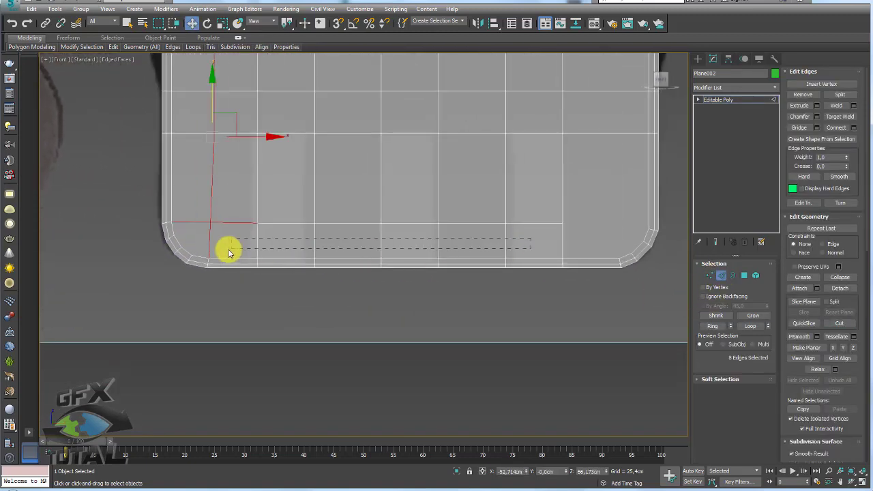
{"action": "left_click", "coordinate": [837, 128]}
{"action": "middle_click_drag", "start_coordinate": [204, 232], "coordinate": [252, 281]}
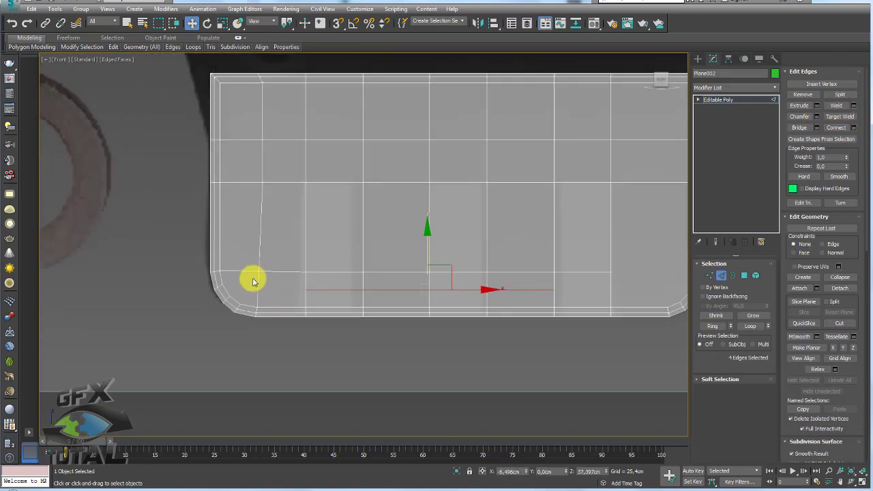
{"action": "left_click", "coordinate": [239, 79]}
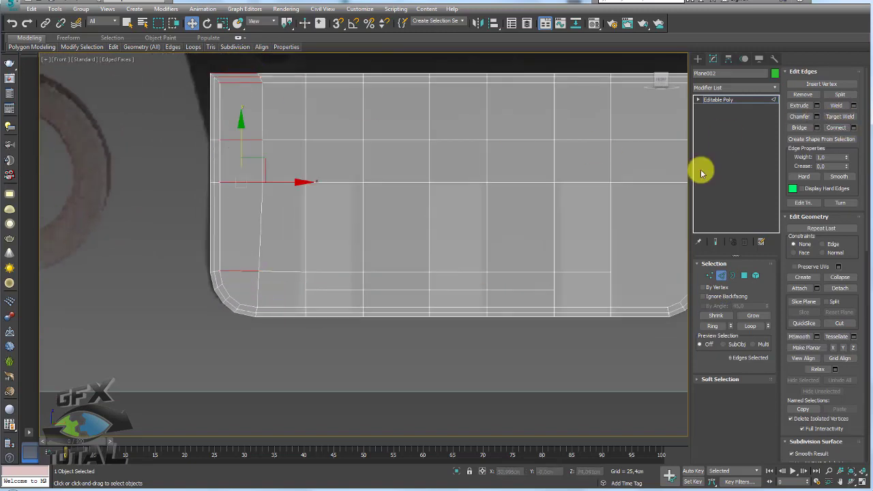
{"action": "left_click", "coordinate": [842, 127]}
{"action": "scroll", "coordinate": [288, 263], "scroll_direction": "up", "scroll_amount": 2}
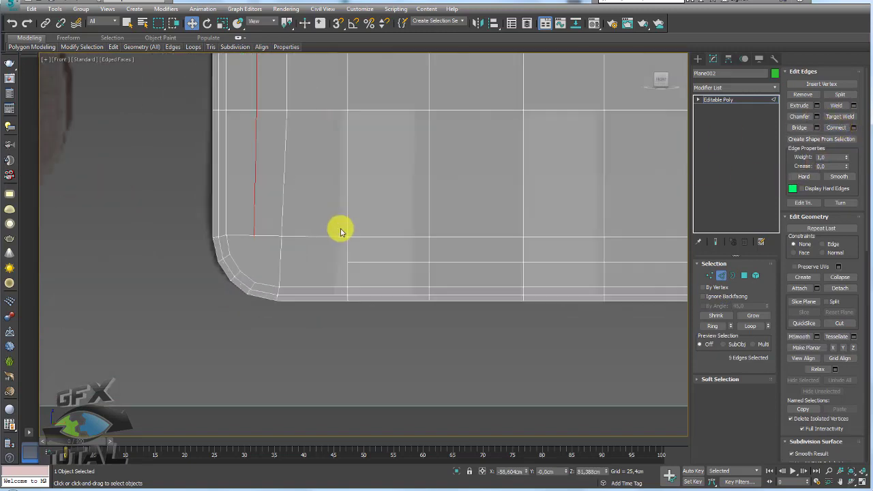
- Cut new edges from the bottom row and top edge around the lower-left rounded corner
{"action": "left_click", "coordinate": [709, 274]}
{"action": "scroll", "coordinate": [386, 266], "scroll_direction": "up", "scroll_amount": 3}
{"action": "middle_click_drag", "start_coordinate": [326, 275], "coordinate": [378, 273]}
{"action": "key", "text": "alt+c"}
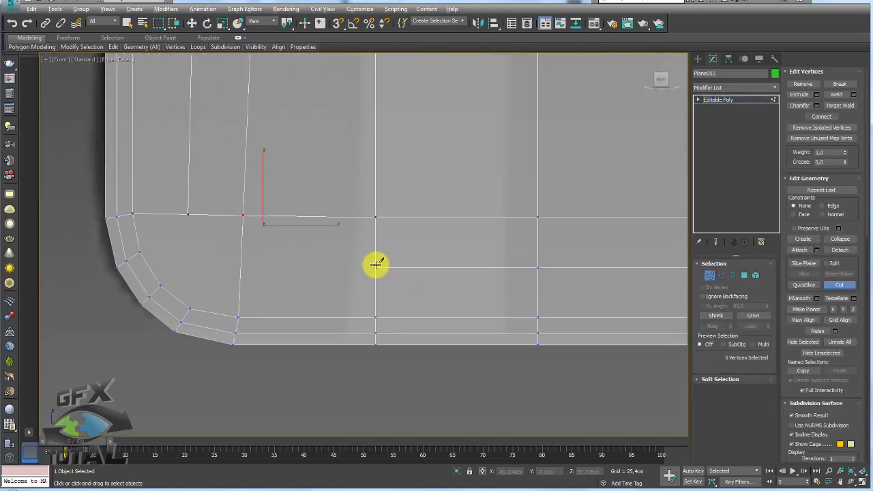
{"action": "left_click", "coordinate": [375, 267]}
{"action": "left_click", "coordinate": [140, 252]}
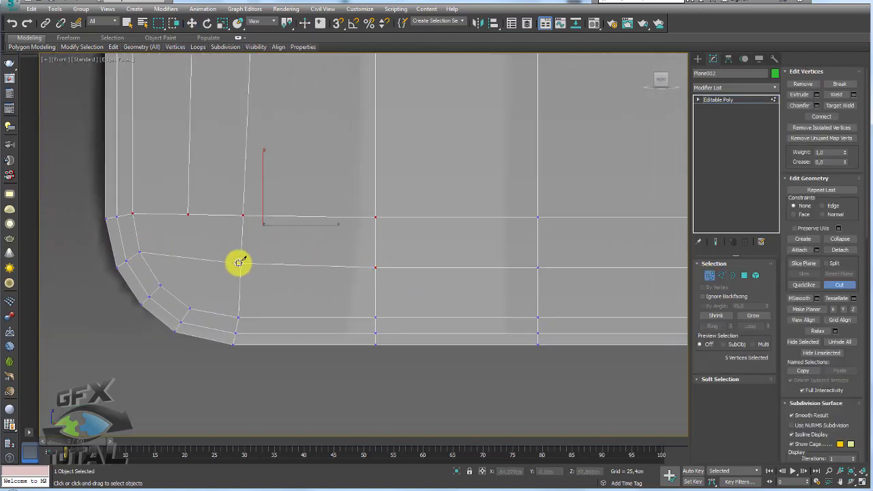
{"action": "left_click", "coordinate": [239, 266]}
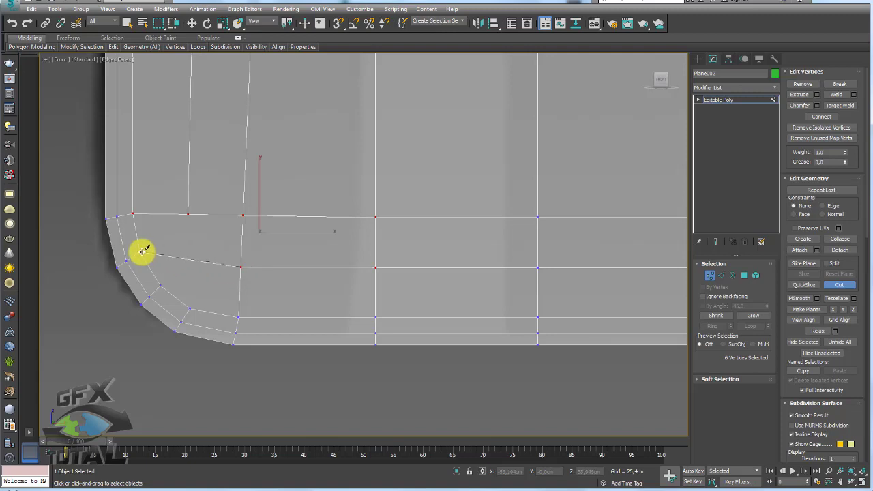
{"action": "left_click", "coordinate": [141, 252]}
{"action": "left_click", "coordinate": [189, 214]}
{"action": "left_click", "coordinate": [189, 259]}
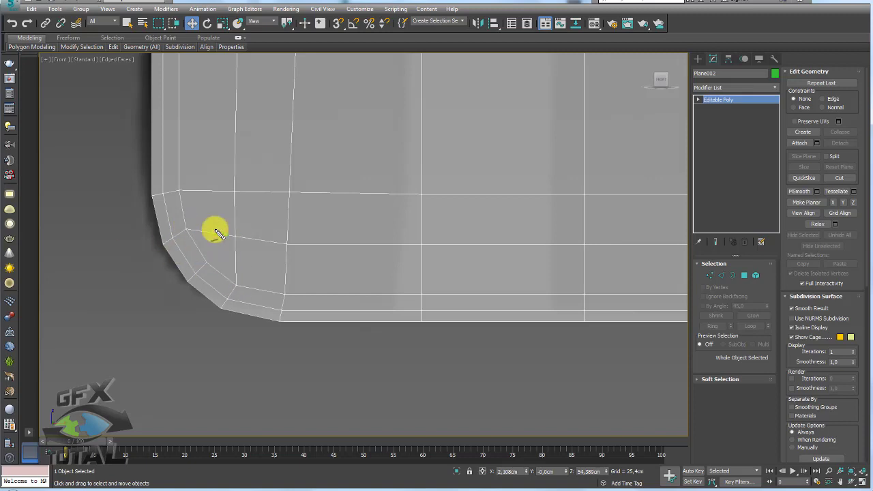
{"action": "scroll", "coordinate": [213, 230], "scroll_direction": "down", "scroll_amount": 5}
- Delete the plate's top row of polygons
{"action": "middle_click_drag", "start_coordinate": [256, 190], "coordinate": [283, 271]}
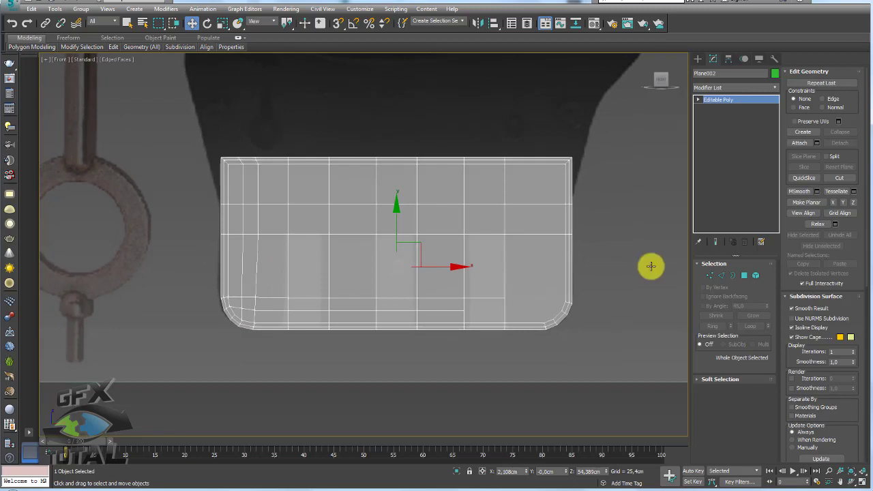
{"action": "left_click", "coordinate": [744, 274]}
{"action": "key", "text": "ctrl+a"}
{"action": "left_click_drag", "start_coordinate": [580, 334], "coordinate": [137, 211], "text": "alt"}
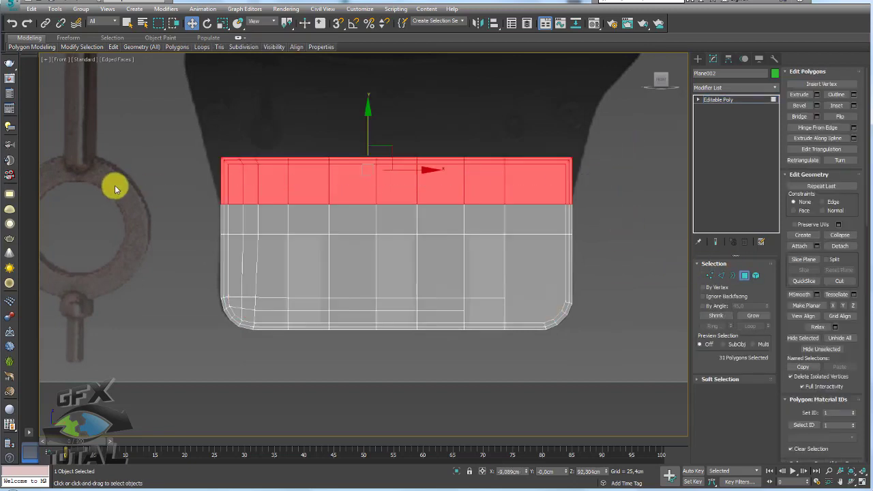
{"action": "key", "text": "Delete"}
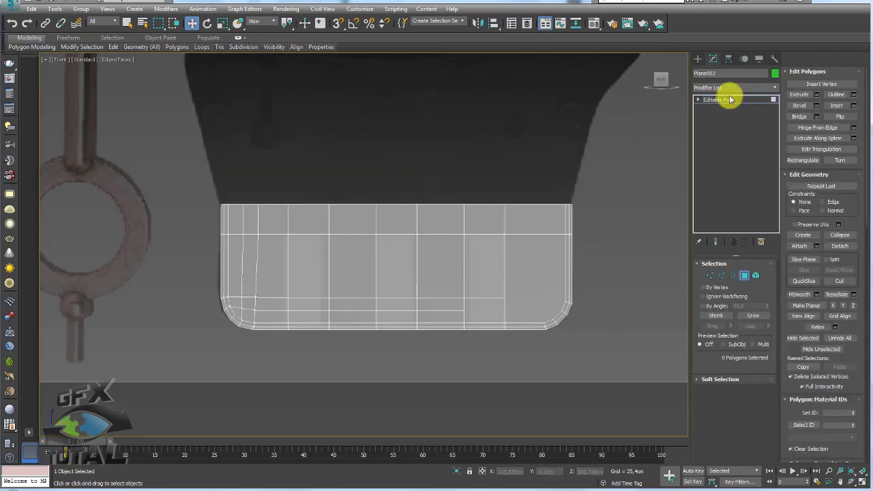
- Add a Symmetry modifier to Plane002
{"action": "left_click", "coordinate": [721, 100]}
{"action": "middle_click_drag", "start_coordinate": [521, 221], "coordinate": [492, 184]}
{"action": "left_click", "coordinate": [773, 87]}
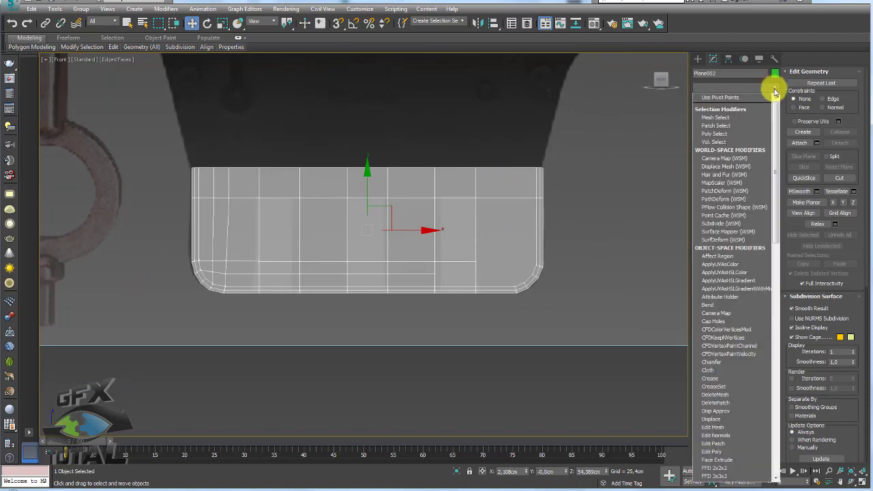
{"action": "left_click_drag", "start_coordinate": [775, 109], "coordinate": [771, 347]}
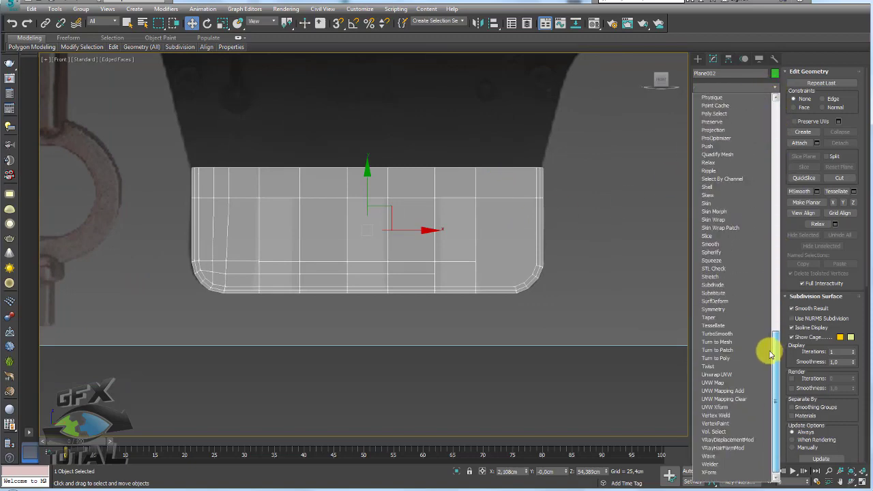
{"action": "left_click", "coordinate": [721, 309]}
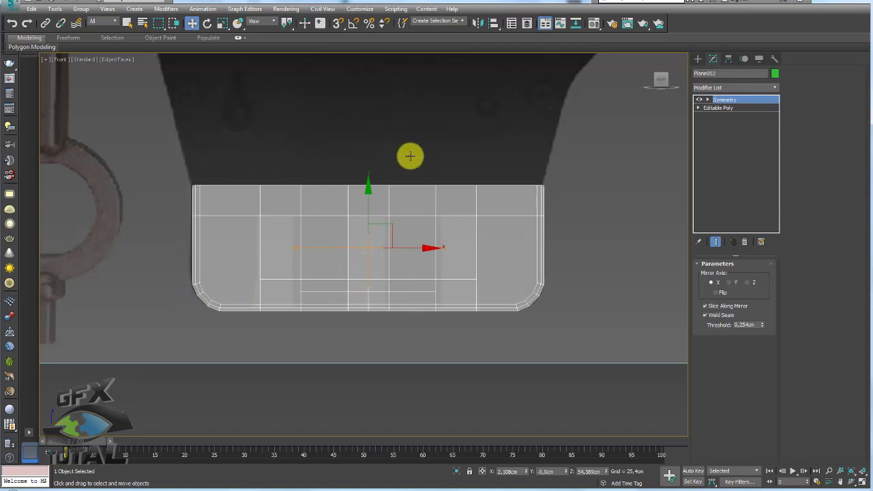
- Enable Flip on the X-axis Symmetry so the corner topology mirrors to the other side
{"action": "middle_click_drag", "start_coordinate": [547, 167], "coordinate": [550, 218]}
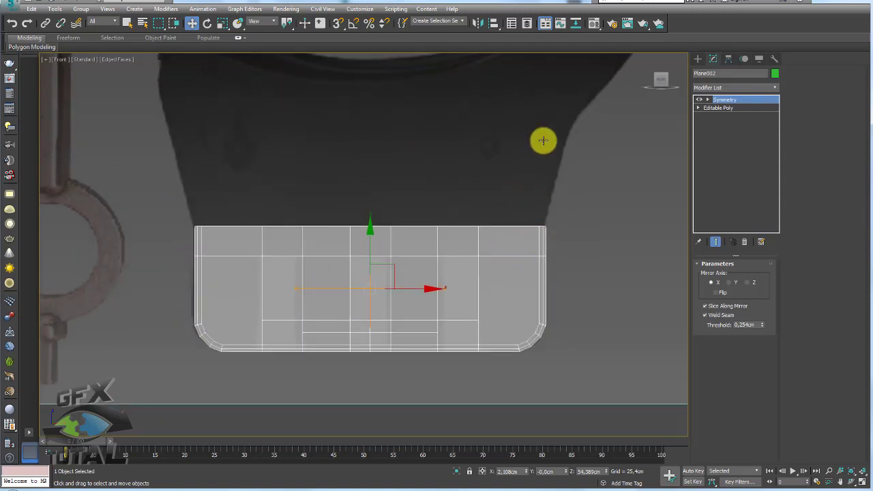
{"action": "middle_click_drag", "start_coordinate": [541, 138], "coordinate": [530, 223]}
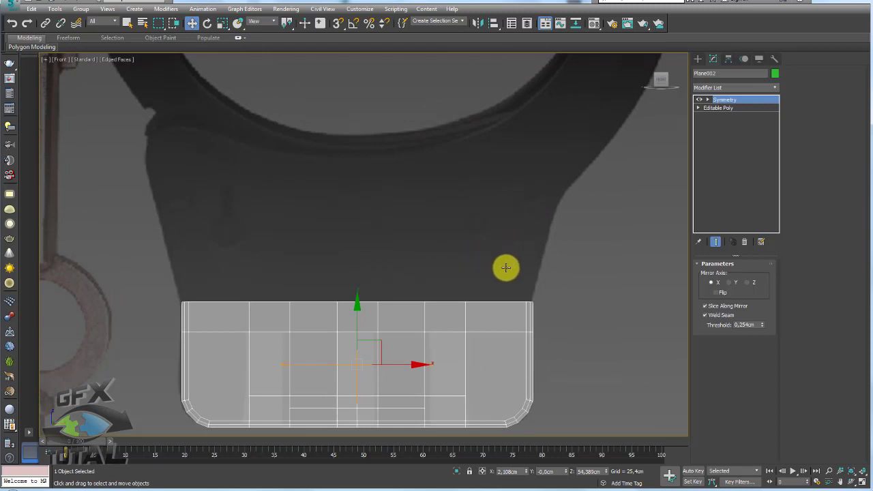
{"action": "mouse_move", "coordinate": [531, 301]}
{"action": "left_mouse_down"}
{"action": "mouse_move", "coordinate": [539, 117]}
{"action": "mouse_move", "coordinate": [148, 144]}
{"action": "mouse_move", "coordinate": [146, 236]}
{"action": "mouse_move", "coordinate": [182, 301]}
{"action": "left_mouse_up"}
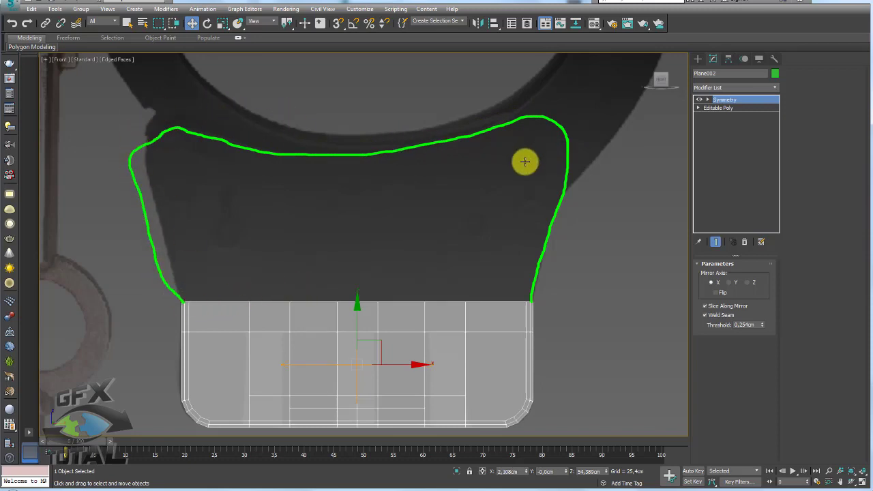
{"action": "key", "text": "Escape"}
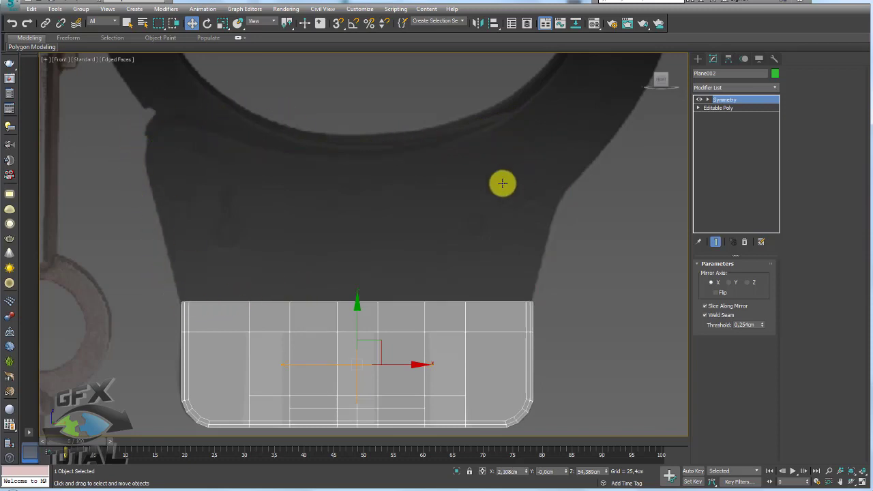
{"action": "middle_click_drag", "start_coordinate": [502, 181], "coordinate": [495, 131]}
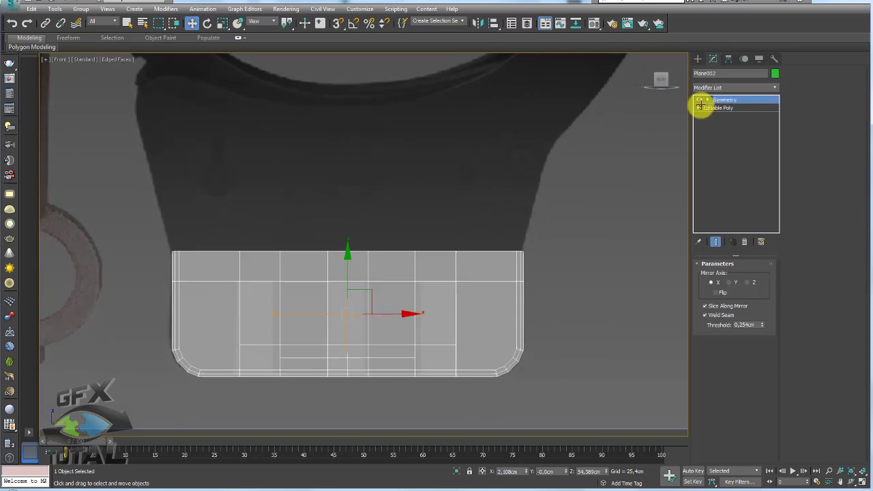
{"action": "left_click", "coordinate": [718, 290]}
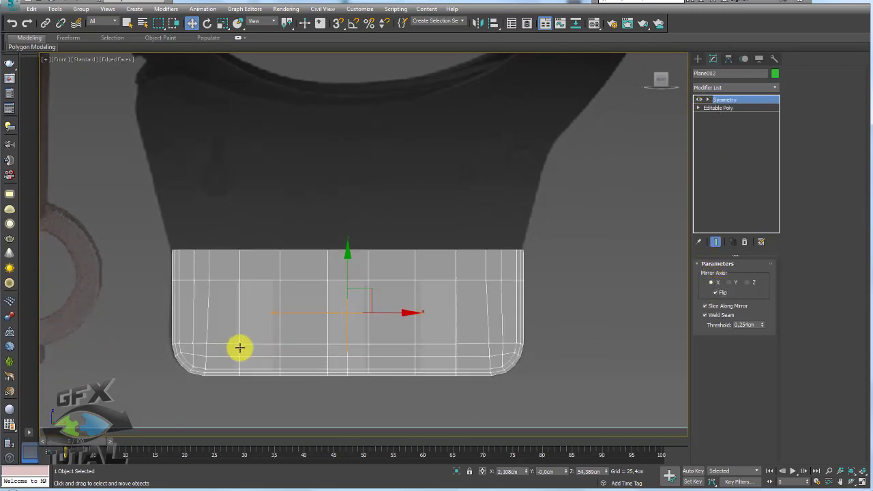
{"action": "middle_click_drag", "start_coordinate": [238, 347], "coordinate": [307, 318]}
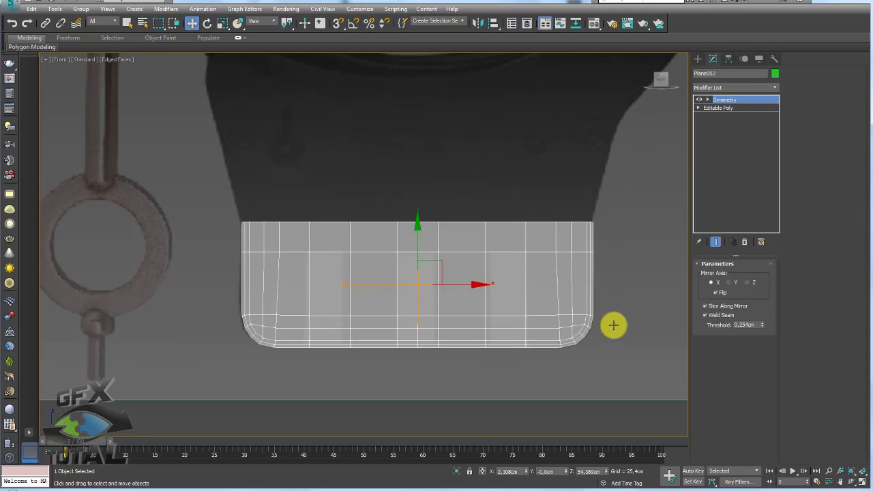
{"action": "left_click_drag", "start_coordinate": [604, 300], "coordinate": [613, 310]}
{"action": "left_click_drag", "start_coordinate": [224, 323], "coordinate": [287, 318]}
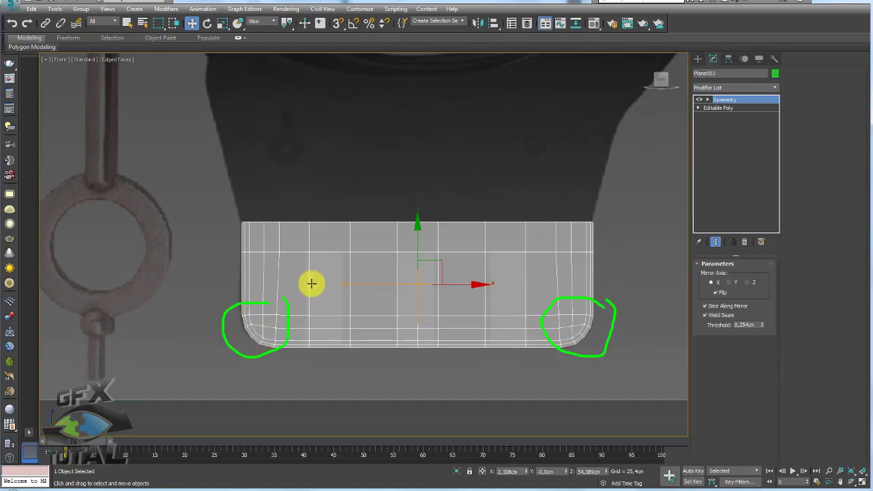
{"action": "key", "text": "Escape"}
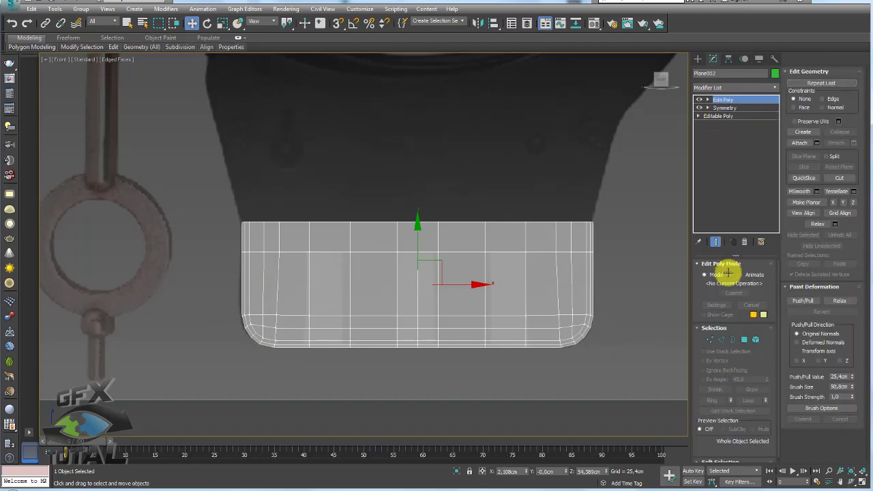
- Add an Edit Poly modifier above the Symmetry modifier
{"action": "left_click", "coordinate": [720, 339]}
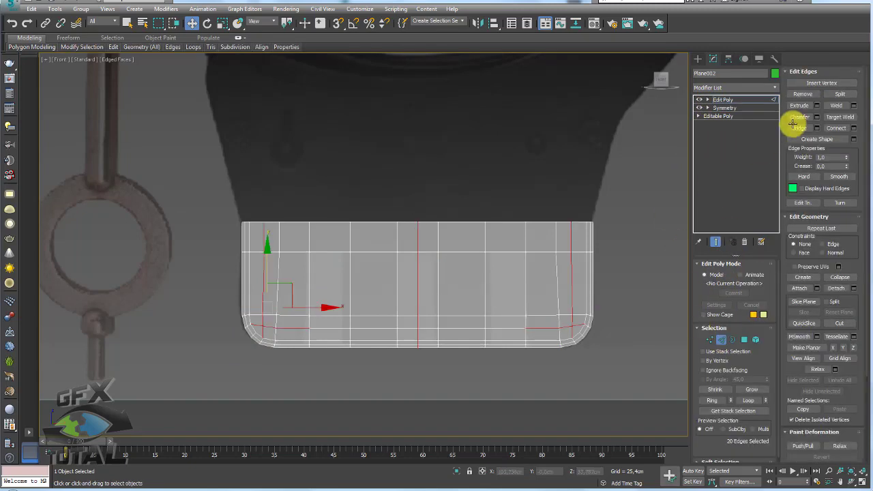
{"action": "left_click", "coordinate": [751, 86]}
{"action": "left_click", "coordinate": [751, 84]}
{"action": "scroll", "coordinate": [260, 221], "scroll_direction": "up", "scroll_amount": 2}
{"action": "scroll", "coordinate": [293, 228], "scroll_direction": "up", "scroll_amount": 2}
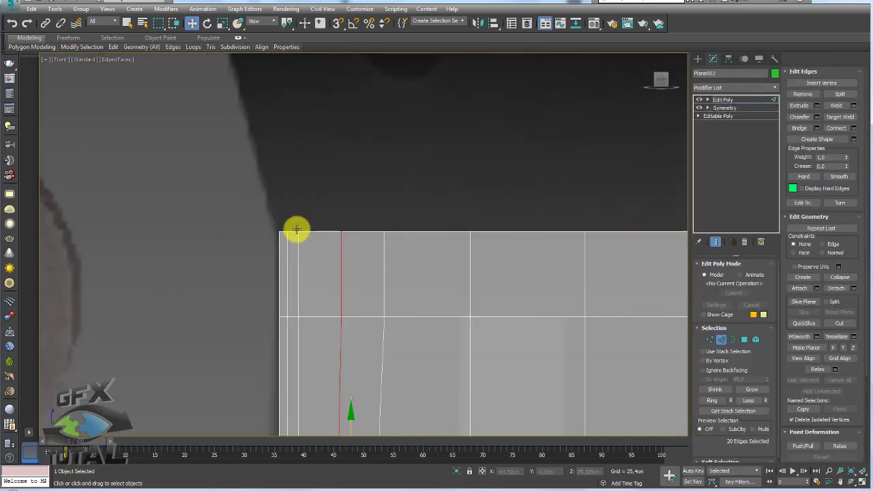
- Tilt the plate's top-left edge slightly and extrude it upward into a strip
{"action": "left_click", "coordinate": [292, 233]}
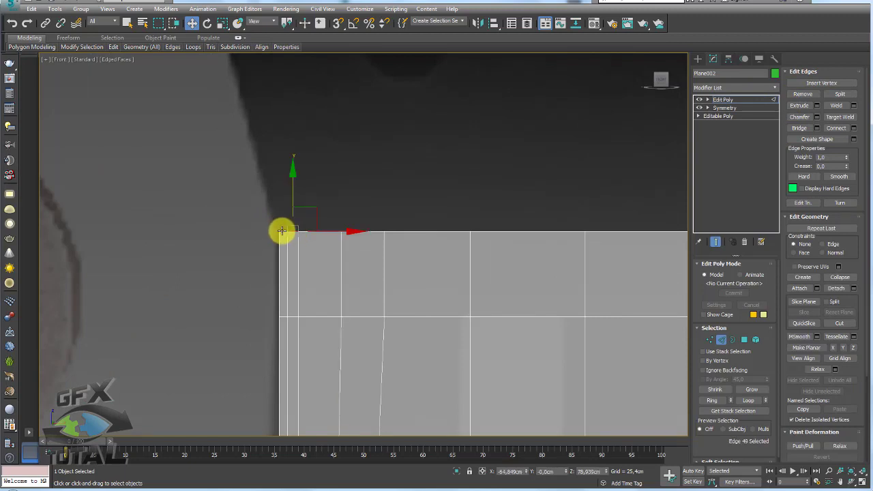
{"action": "scroll", "coordinate": [293, 215], "scroll_direction": "down", "scroll_amount": 3}
{"action": "scroll", "coordinate": [300, 273], "scroll_direction": "up", "scroll_amount": 3}
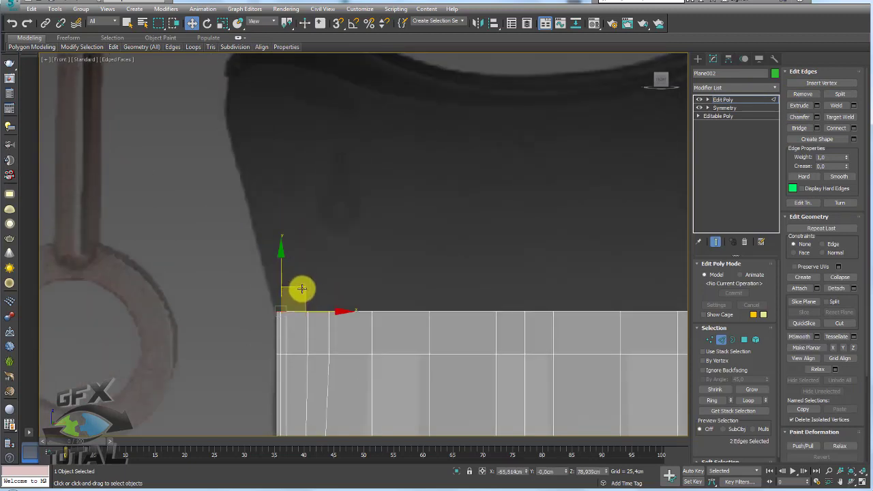
{"action": "scroll", "coordinate": [302, 289], "scroll_direction": "up", "scroll_amount": 3}
{"action": "key", "text": "e"}
{"action": "left_click_drag", "start_coordinate": [289, 322], "coordinate": [280, 310]}
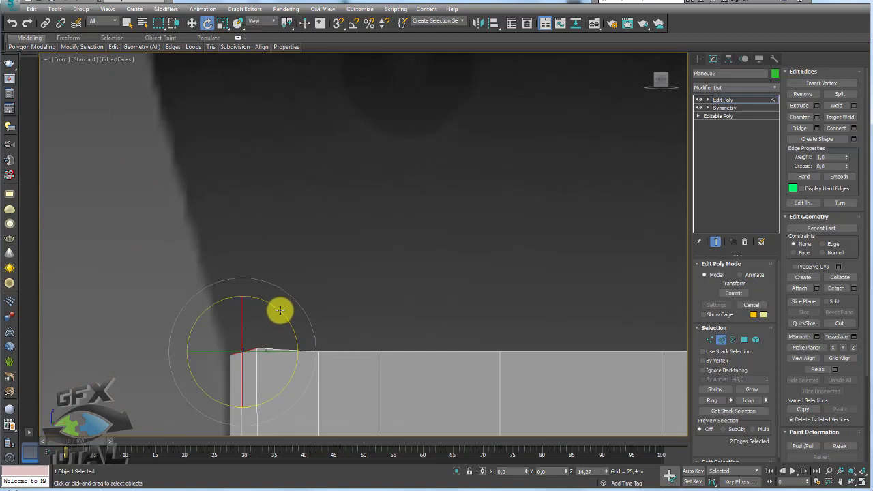
{"action": "key", "text": "w"}
{"action": "scroll", "coordinate": [264, 321], "scroll_direction": "down", "scroll_amount": 3}
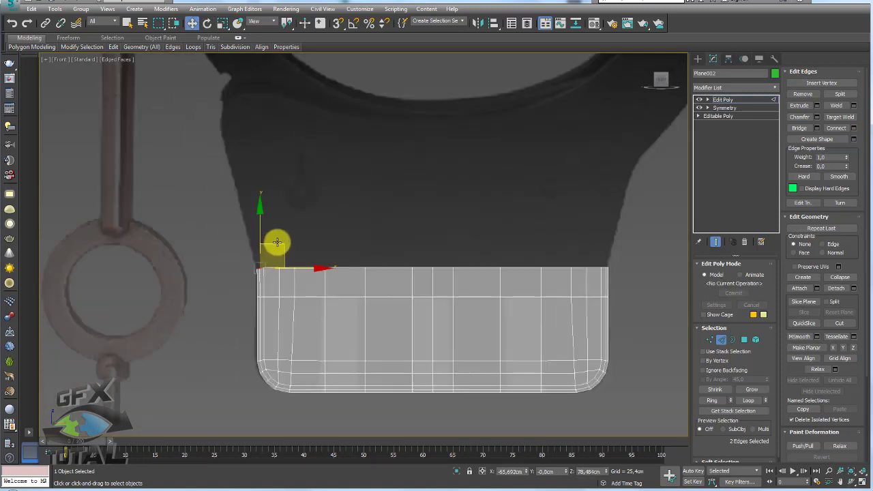
{"action": "scroll", "coordinate": [277, 242], "scroll_direction": "up", "scroll_amount": 2}
{"action": "left_click_drag", "start_coordinate": [295, 312], "coordinate": [255, 171], "text": "shift"}
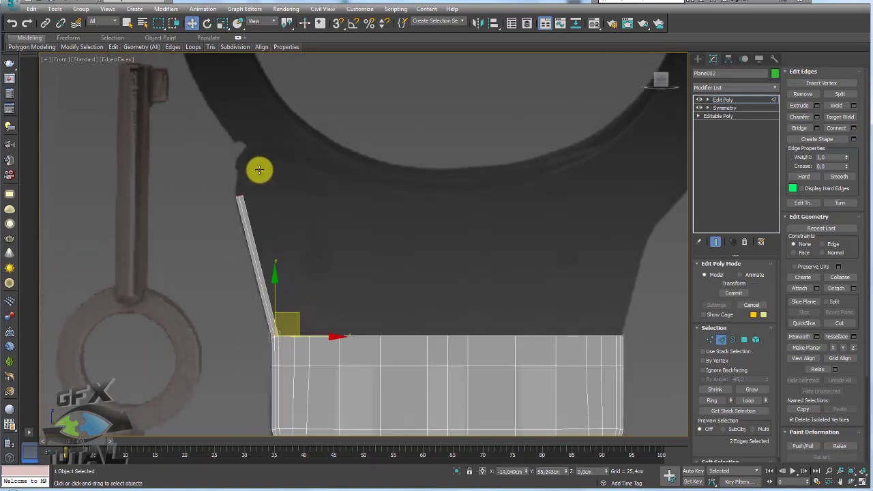
- Extrude further strip segments up and rightward, angling each along the reference outline
{"action": "scroll", "coordinate": [256, 174], "scroll_direction": "up", "scroll_amount": 2}
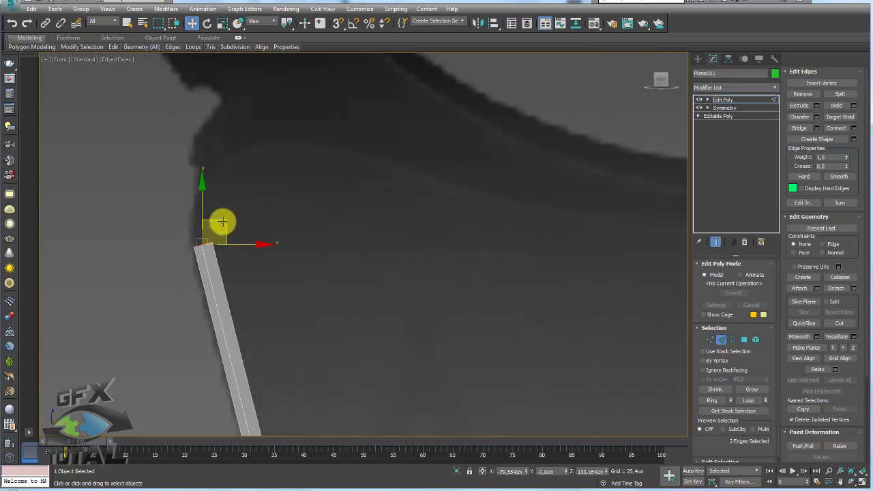
{"action": "mouse_move", "coordinate": [222, 222]}
{"action": "left_mouse_down"}
{"action": "mouse_move", "coordinate": [234, 167]}
{"action": "mouse_move", "coordinate": [250, 170]}
{"action": "mouse_move", "coordinate": [274, 197]}
{"action": "left_mouse_up"}
{"action": "key", "text": "e"}
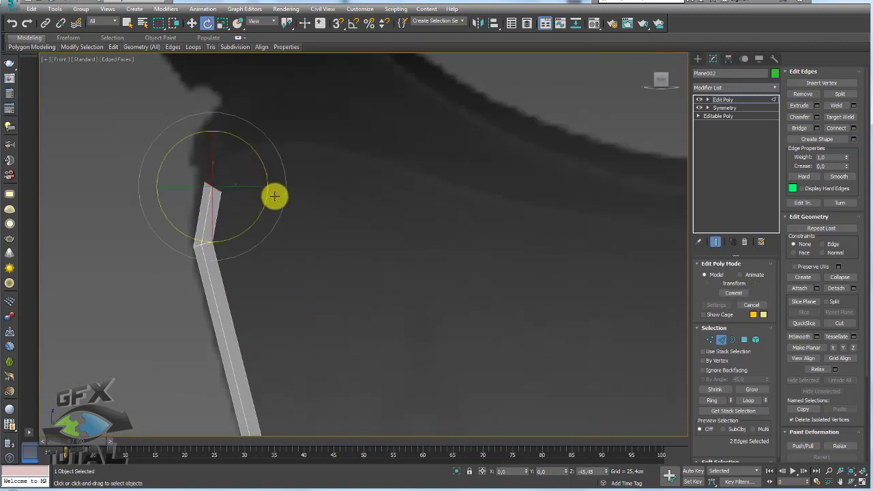
{"action": "key", "text": "w"}
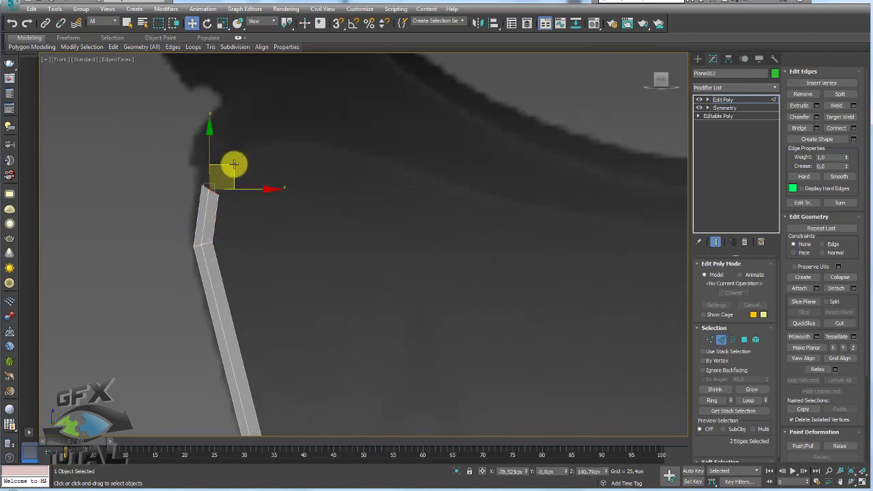
{"action": "mouse_move", "coordinate": [234, 171]}
{"action": "left_mouse_down"}
{"action": "mouse_move", "coordinate": [282, 127]}
{"action": "mouse_move", "coordinate": [318, 144]}
{"action": "mouse_move", "coordinate": [347, 132]}
{"action": "mouse_move", "coordinate": [370, 157]}
{"action": "left_mouse_up"}
{"action": "key", "text": "e"}
{"action": "key", "text": "w"}
{"action": "key", "text": "e"}
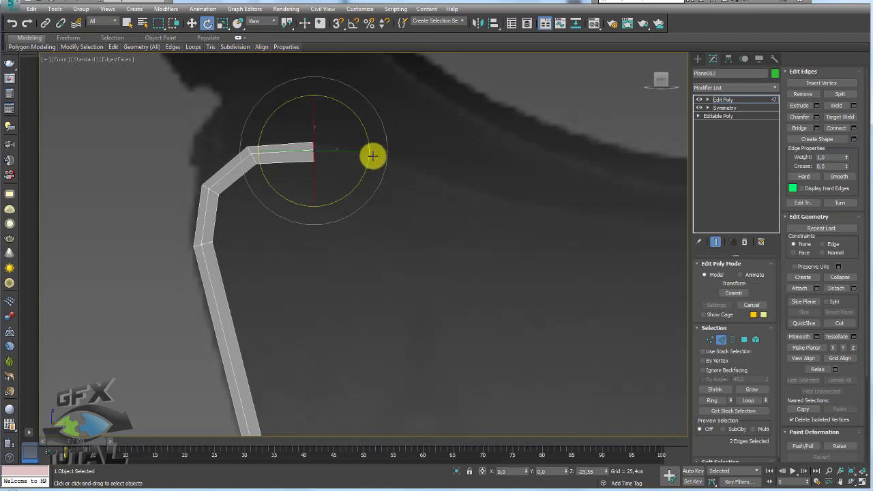
{"action": "key", "text": "w"}
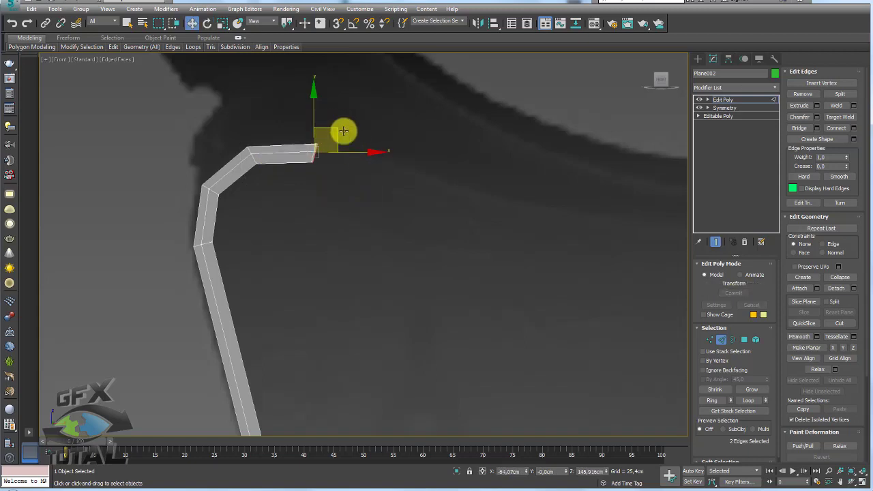
{"action": "left_click_drag", "start_coordinate": [330, 130], "coordinate": [393, 144], "text": "shift"}
{"action": "scroll", "coordinate": [442, 265], "scroll_direction": "down", "scroll_amount": 3}
{"action": "middle_click_drag", "start_coordinate": [442, 265], "coordinate": [309, 223]}
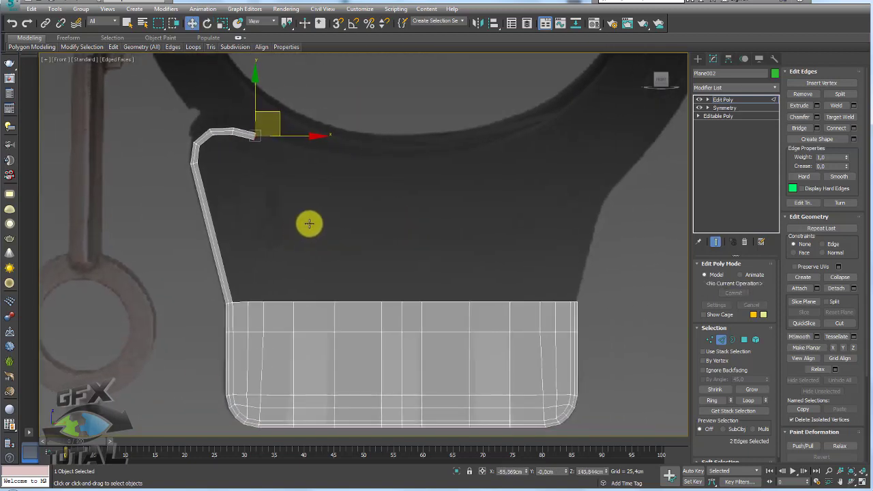
- Select the edges along the left part of the plate's top border
{"action": "left_click", "coordinate": [359, 301]}
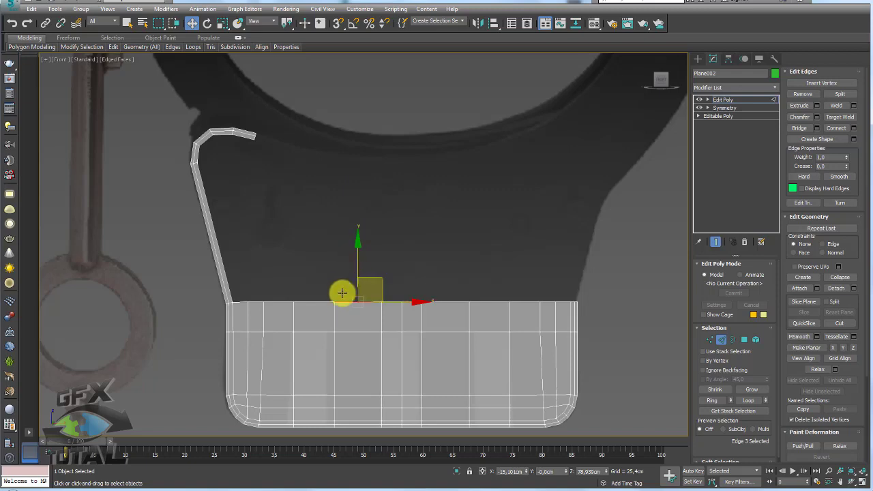
{"action": "left_click_drag", "start_coordinate": [334, 299], "coordinate": [341, 144]}
{"action": "left_click_drag", "start_coordinate": [295, 296], "coordinate": [302, 140]}
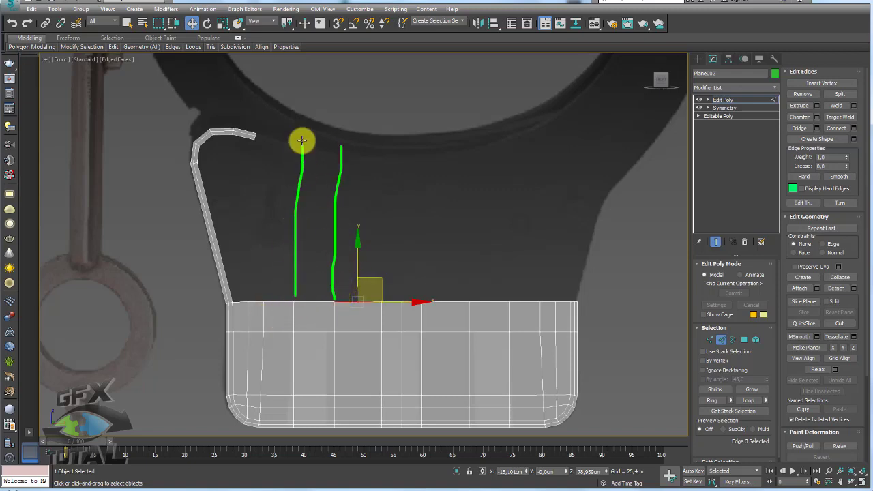
{"action": "left_click_drag", "start_coordinate": [265, 293], "coordinate": [287, 111]}
{"action": "left_click_drag", "start_coordinate": [247, 288], "coordinate": [248, 142]}
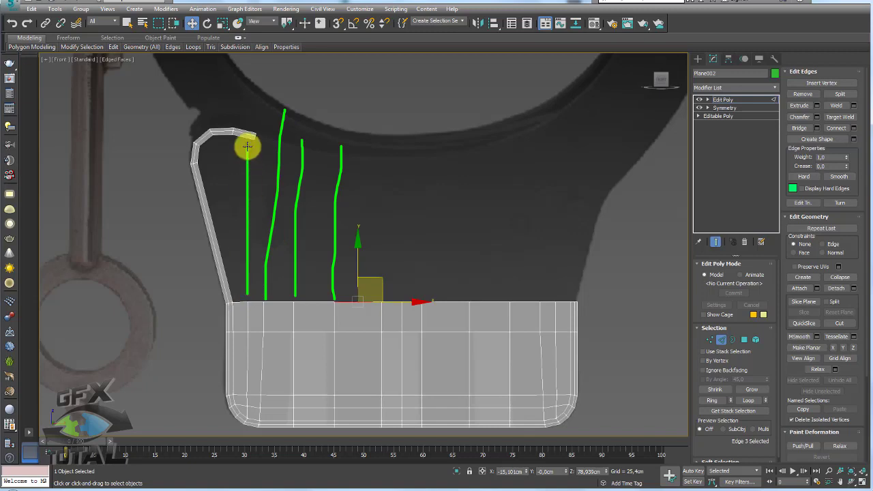
{"action": "key", "text": "e"}
{"action": "middle_click_drag", "start_coordinate": [305, 153], "coordinate": [265, 164]}
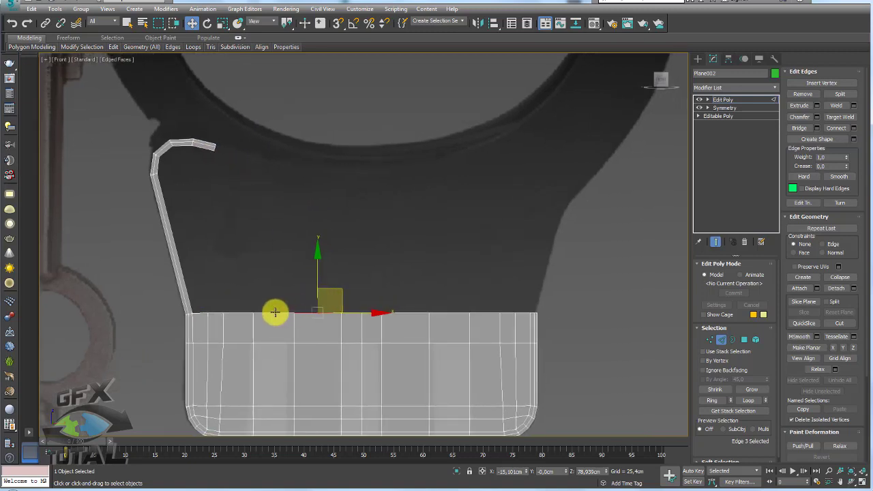
{"action": "left_click", "coordinate": [273, 312], "text": "ctrl"}
{"action": "left_click", "coordinate": [240, 314], "text": "ctrl"}
{"action": "left_click", "coordinate": [219, 311], "text": "ctrl"}
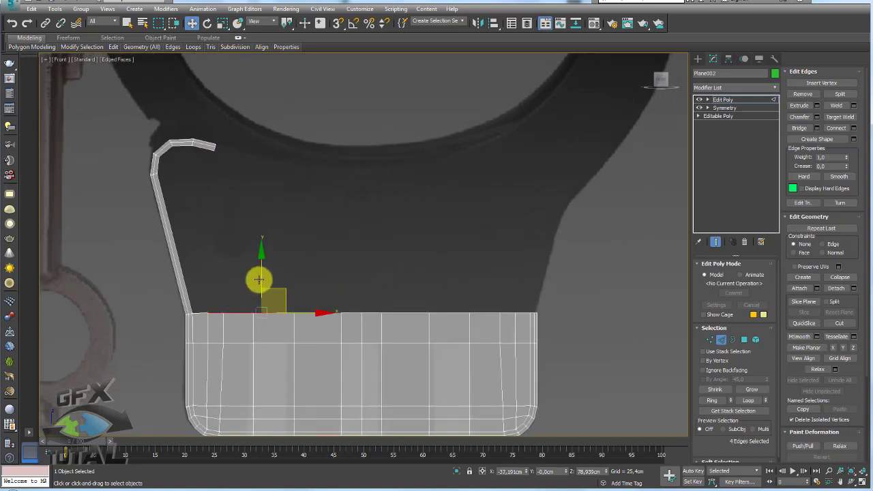
- Extrude the selected top edges upward into a rectangular block
{"action": "left_click_drag", "start_coordinate": [263, 278], "coordinate": [275, 197], "text": "shift"}
{"action": "right_click", "coordinate": [275, 197]}
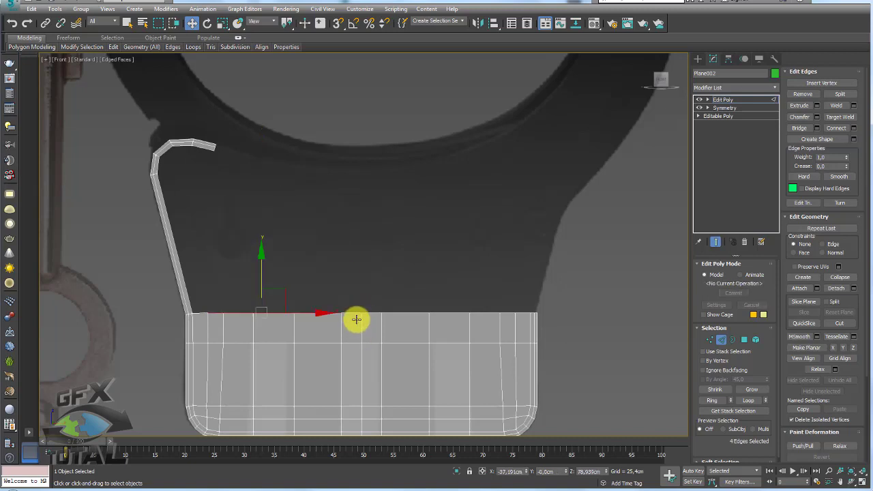
{"action": "left_click_drag", "start_coordinate": [278, 271], "coordinate": [278, 155], "text": "shift"}
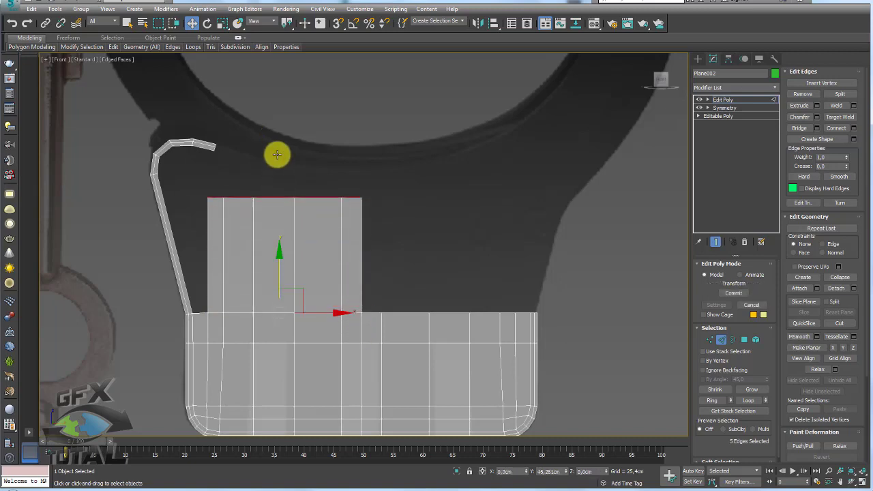
{"action": "scroll", "coordinate": [279, 191], "scroll_direction": "up", "scroll_amount": 3}
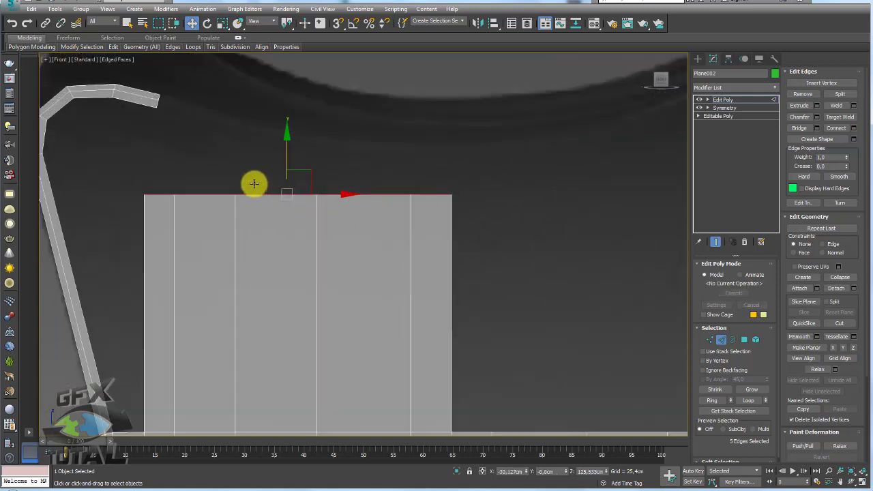
{"action": "middle_click_drag", "start_coordinate": [253, 181], "coordinate": [310, 243]}
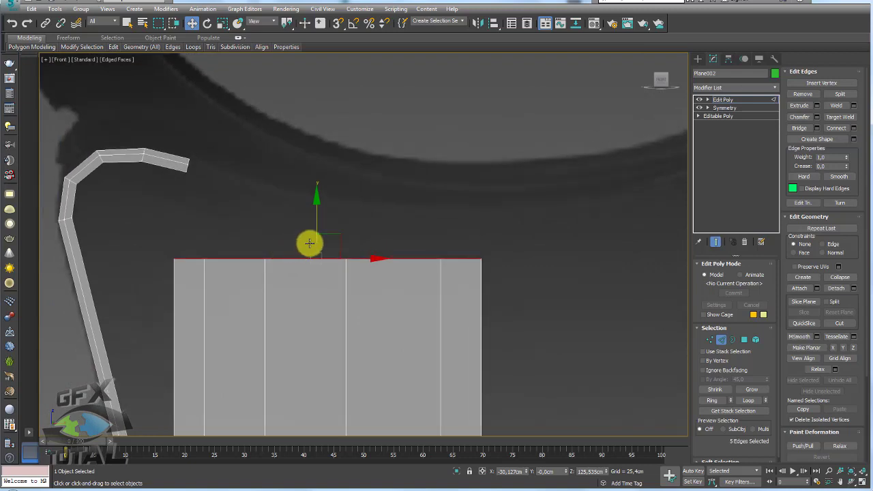
{"action": "left_click", "coordinate": [188, 167]}
- Extrude two more strip segments rightward, angling them level past the block's right corner
{"action": "left_click_drag", "start_coordinate": [208, 142], "coordinate": [365, 183], "text": "shift"}
{"action": "key", "text": "e"}
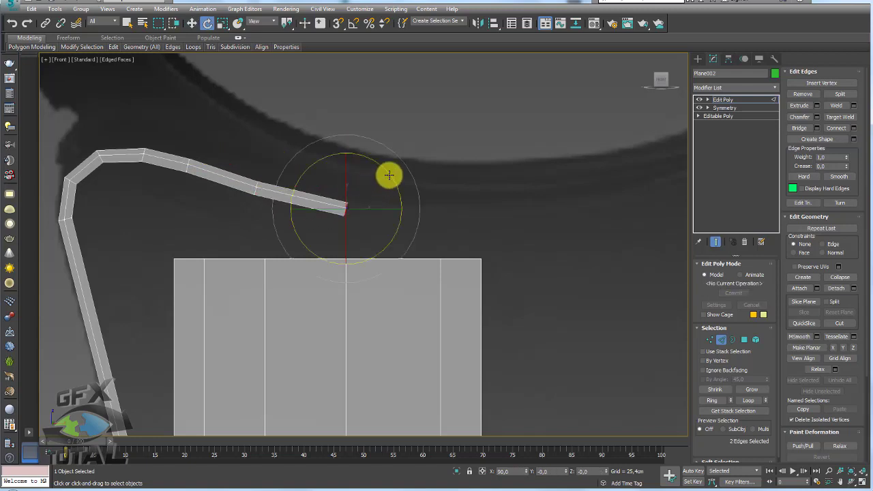
{"action": "key", "text": "w"}
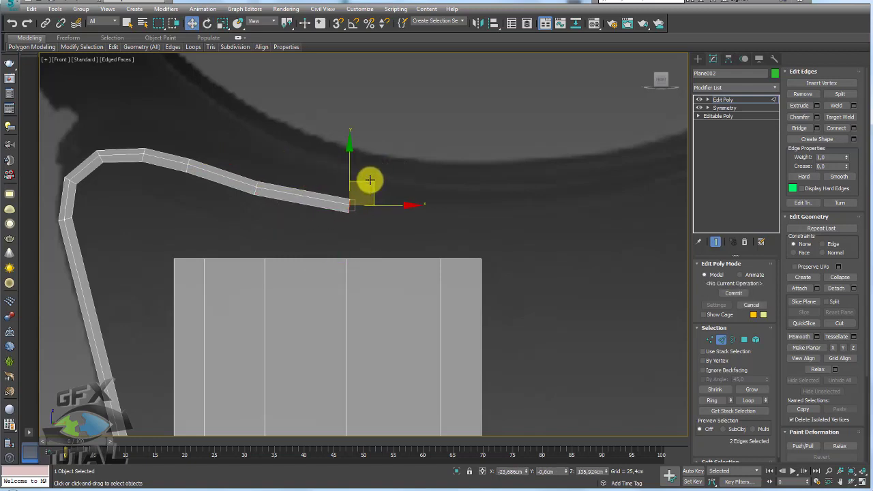
{"action": "mouse_move", "coordinate": [367, 186]}
{"action": "left_mouse_down", "text": "shift"}
{"action": "mouse_move", "coordinate": [472, 192]}
{"action": "mouse_move", "coordinate": [464, 186]}
{"action": "left_mouse_up", "text": "shift"}
{"action": "key", "text": "e"}
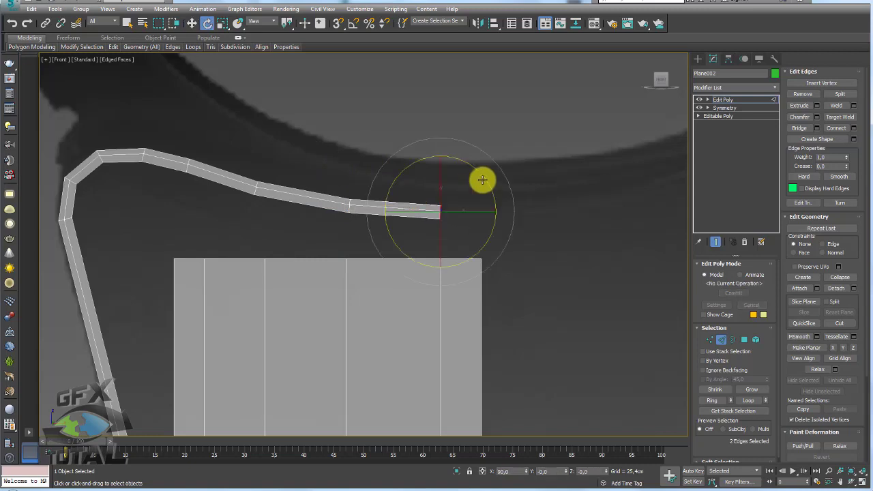
{"action": "key", "text": "w"}
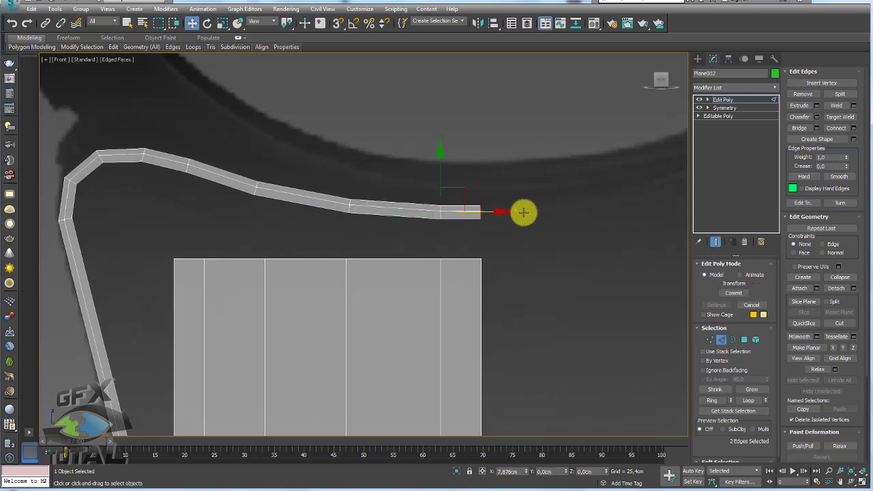
{"action": "scroll", "coordinate": [516, 228], "scroll_direction": "down", "scroll_amount": 3}
{"action": "scroll", "coordinate": [386, 303], "scroll_direction": "down", "scroll_amount": 2}
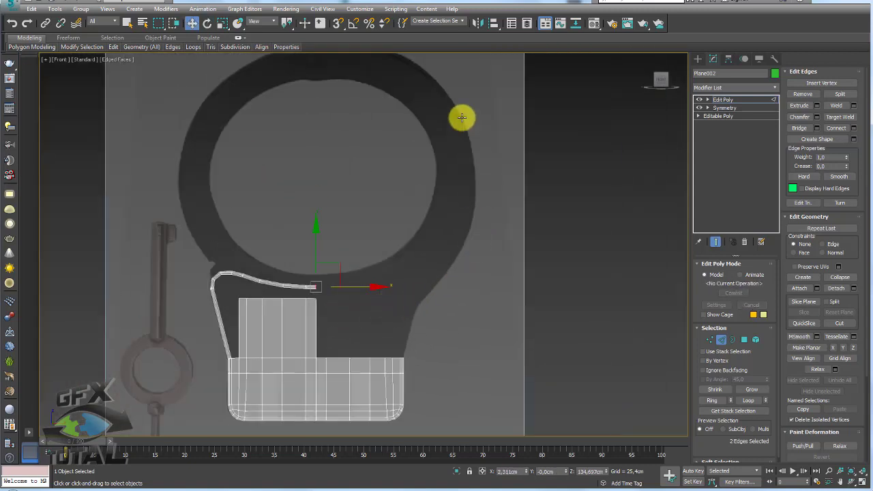
{"action": "middle_click_drag", "start_coordinate": [252, 129], "coordinate": [269, 168]}
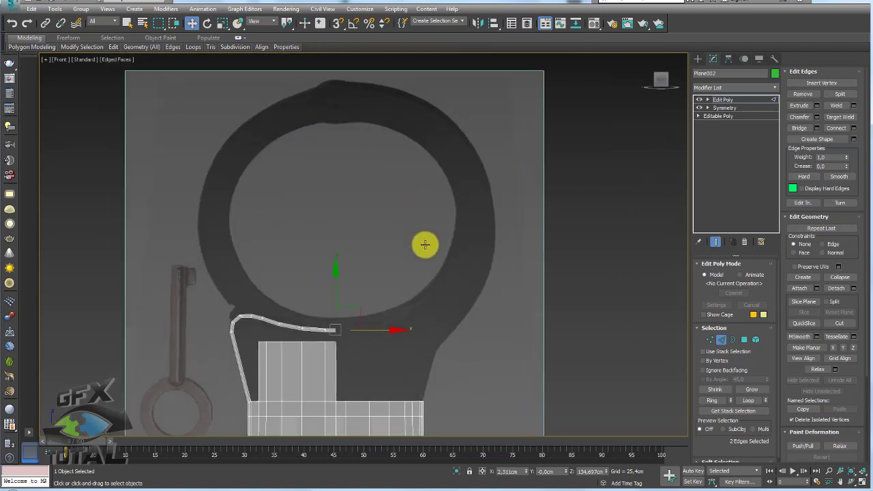
{"action": "scroll", "coordinate": [361, 263], "scroll_direction": "up", "scroll_amount": 1}
{"action": "scroll", "coordinate": [364, 236], "scroll_direction": "up", "scroll_amount": 2}
{"action": "scroll", "coordinate": [419, 239], "scroll_direction": "up", "scroll_amount": 3}
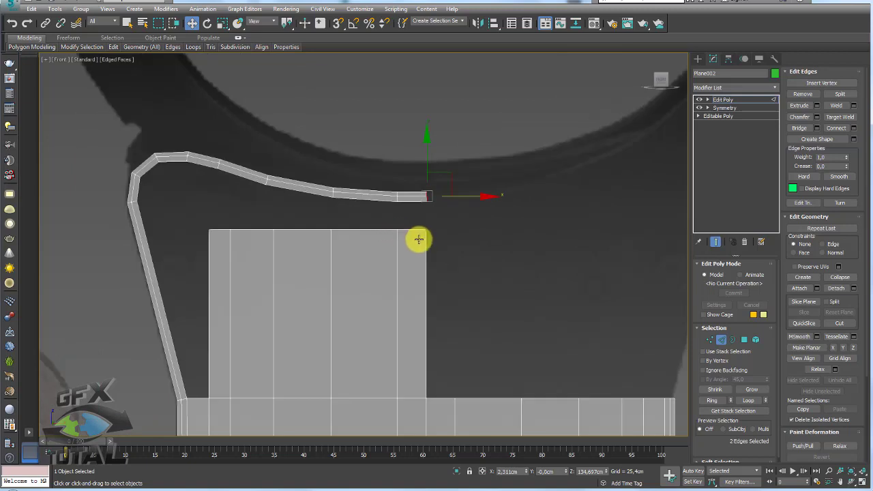
- Bridge the curved strip's lower edges to the block's top edge to fill the gap
{"action": "left_click_drag", "start_coordinate": [407, 200], "coordinate": [366, 204]}
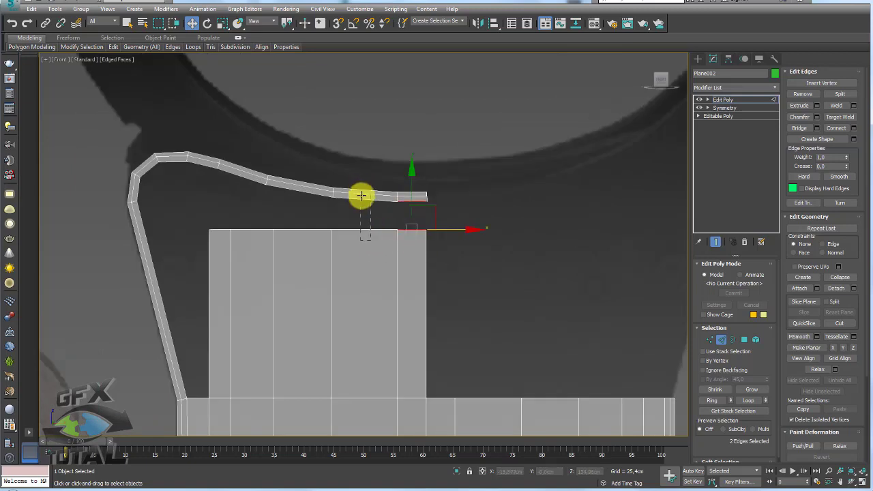
{"action": "left_click", "coordinate": [361, 195], "text": "ctrl"}
{"action": "left_click", "coordinate": [299, 190], "text": "ctrl"}
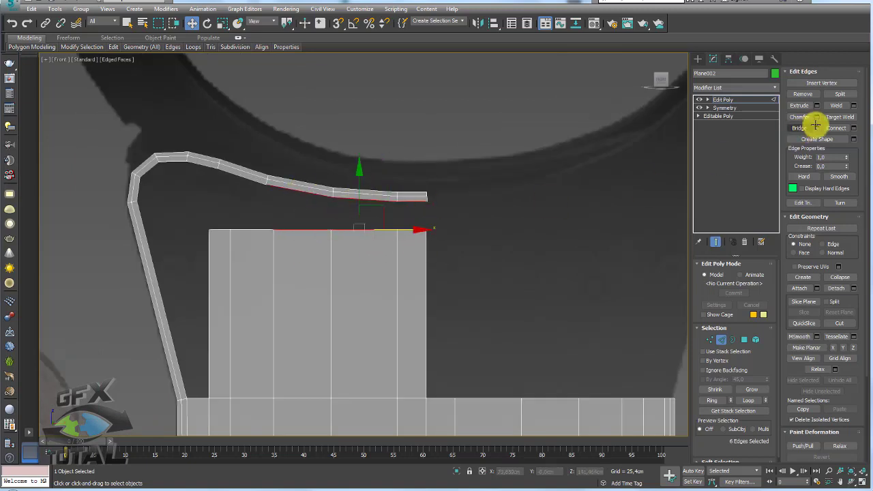
{"action": "left_click", "coordinate": [798, 126]}
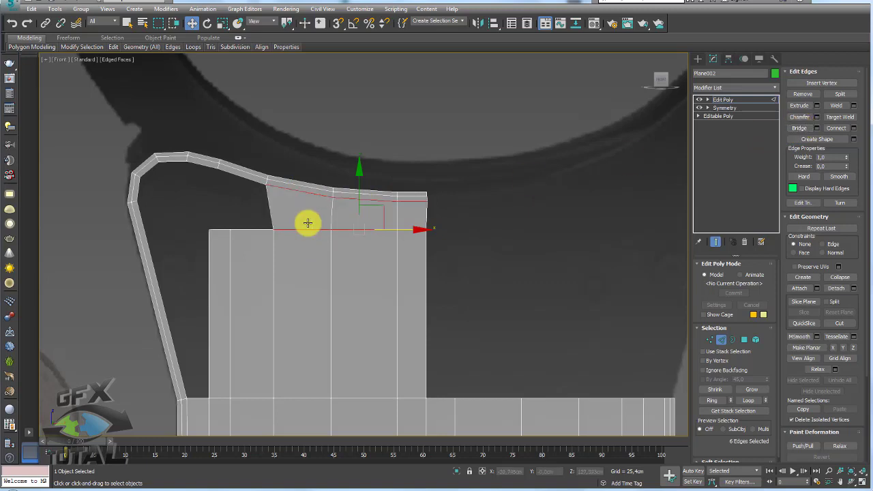
- Raise the block's left top edges toward the strip to form a slanted top-left corner
{"action": "left_click", "coordinate": [253, 222]}
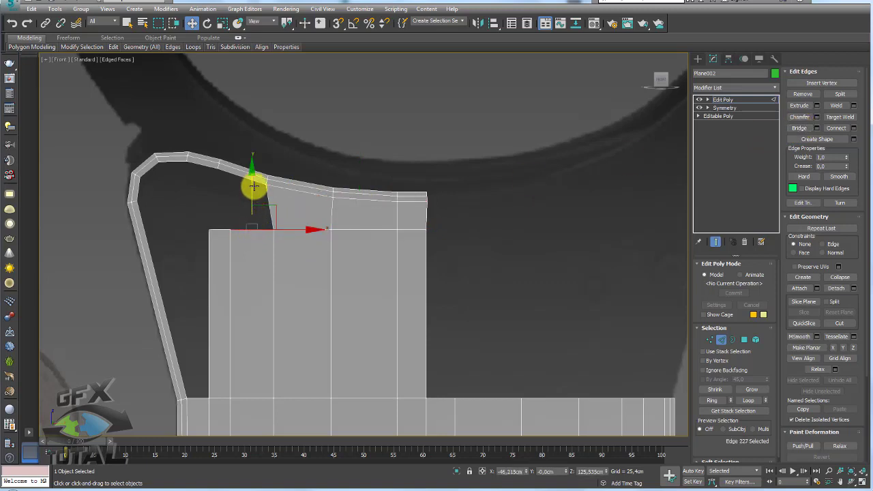
{"action": "left_click_drag", "start_coordinate": [253, 185], "coordinate": [253, 171]}
{"action": "left_click", "coordinate": [314, 221], "text": "ctrl"}
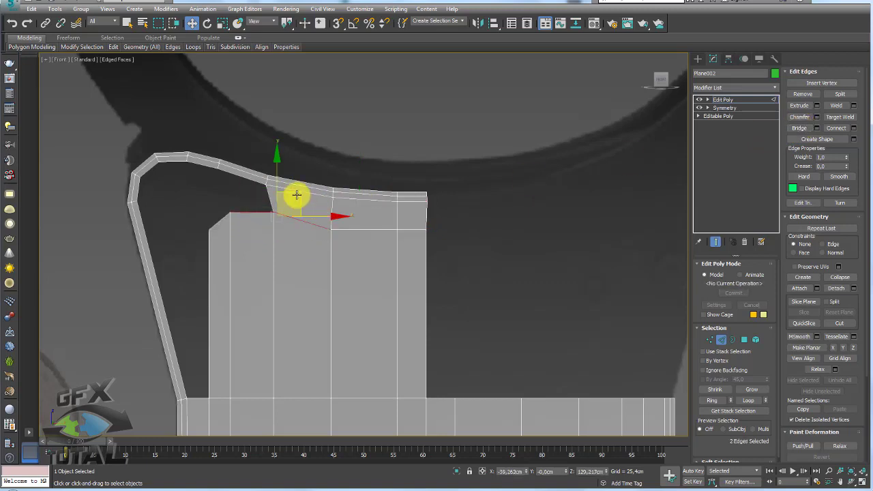
{"action": "left_click_drag", "start_coordinate": [297, 195], "coordinate": [293, 186]}
- Select the bridged faces' lower, top and left slanted edges for further shaping
{"action": "left_click", "coordinate": [355, 224]}
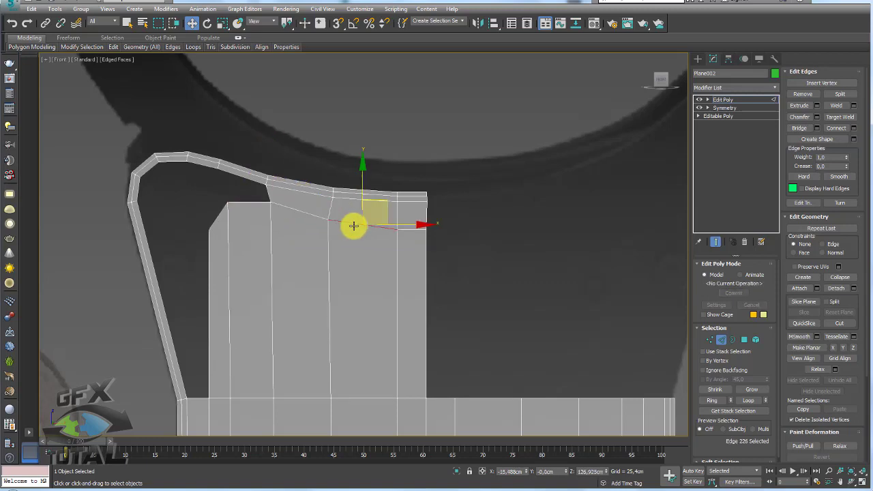
{"action": "left_click", "coordinate": [377, 193], "text": "ctrl"}
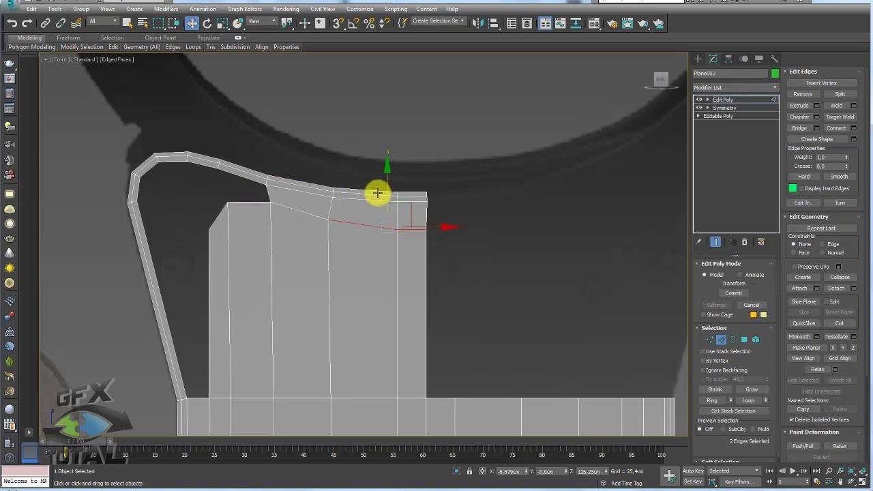
{"action": "scroll", "coordinate": [307, 232], "scroll_direction": "up", "scroll_amount": 2}
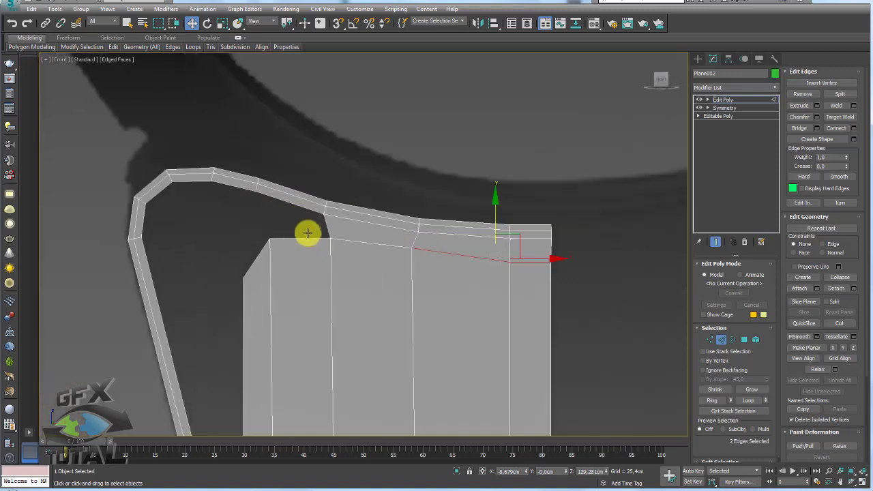
{"action": "left_click", "coordinate": [289, 238]}
{"action": "left_click", "coordinate": [284, 203], "text": "ctrl"}
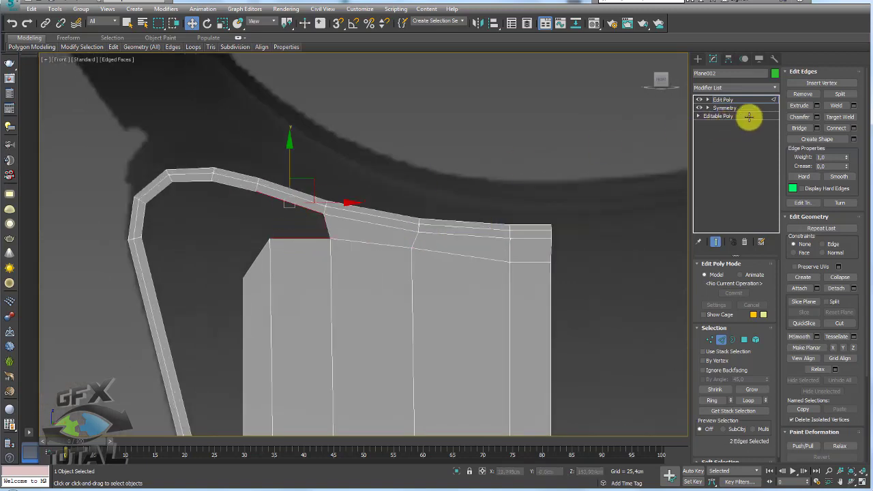
{"action": "scroll", "coordinate": [308, 228], "scroll_direction": "down", "scroll_amount": 1}
{"action": "scroll", "coordinate": [250, 244], "scroll_direction": "down", "scroll_amount": 1}
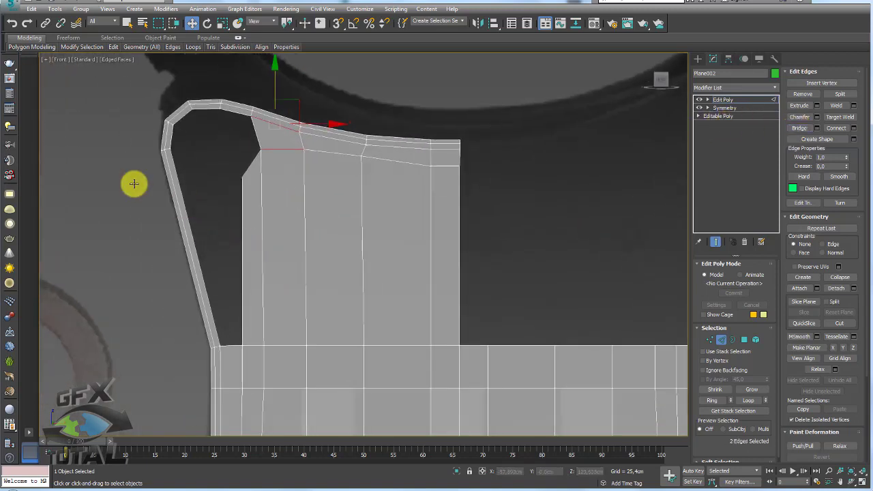
{"action": "scroll", "coordinate": [210, 226], "scroll_direction": "up", "scroll_amount": 1}
{"action": "scroll", "coordinate": [213, 246], "scroll_direction": "up", "scroll_amount": 1}
{"action": "left_click", "coordinate": [210, 270], "text": "ctrl"}
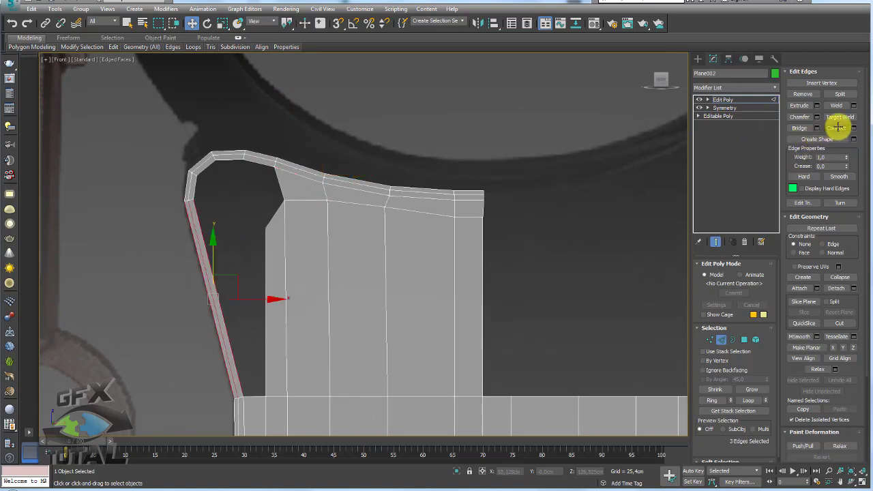
- Undo, then connect the plate's upper vertical edges with a horizontal edge loop
{"action": "key", "text": "ctrl+z"}
{"action": "left_click_drag", "start_coordinate": [258, 262], "coordinate": [522, 268]}
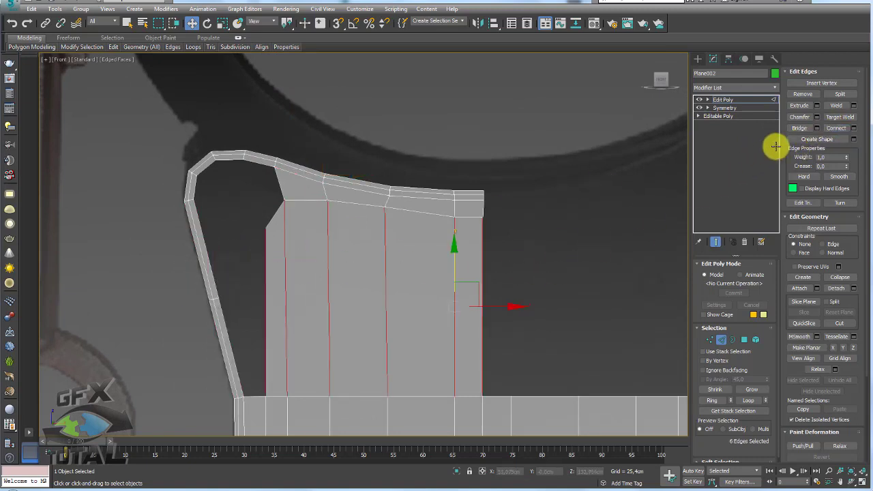
{"action": "left_click", "coordinate": [836, 128]}
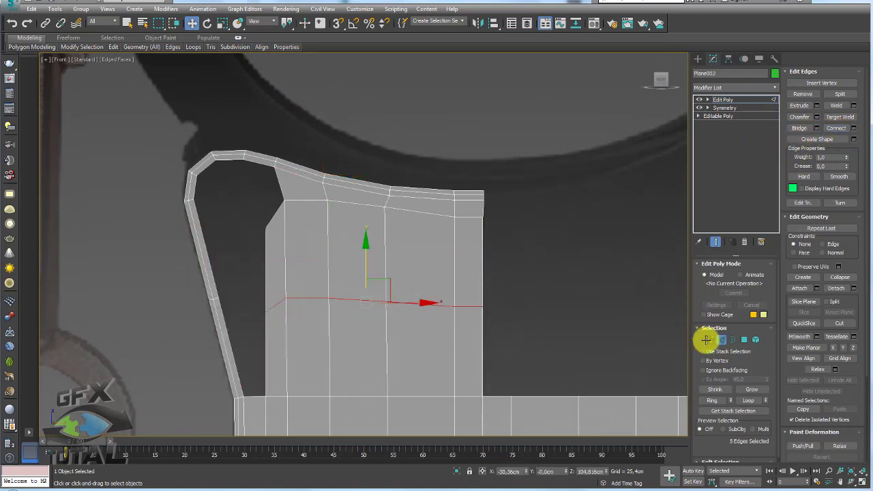
- Select a left-edge vertex, then the lower-left and left-strip edges around the hole
{"action": "left_click", "coordinate": [709, 339]}
{"action": "left_click", "coordinate": [267, 308]}
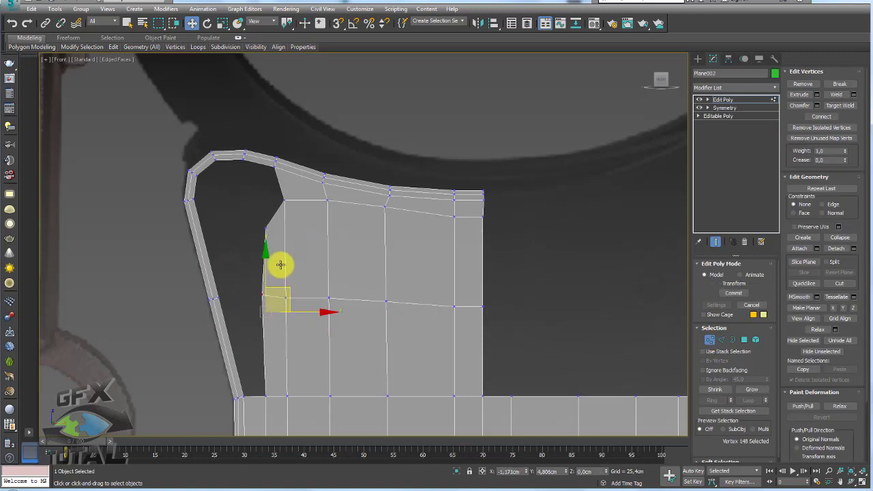
{"action": "left_click", "coordinate": [720, 339]}
{"action": "middle_click_drag", "start_coordinate": [252, 297], "coordinate": [255, 311]}
{"action": "scroll", "coordinate": [255, 311], "scroll_direction": "up", "scroll_amount": 3}
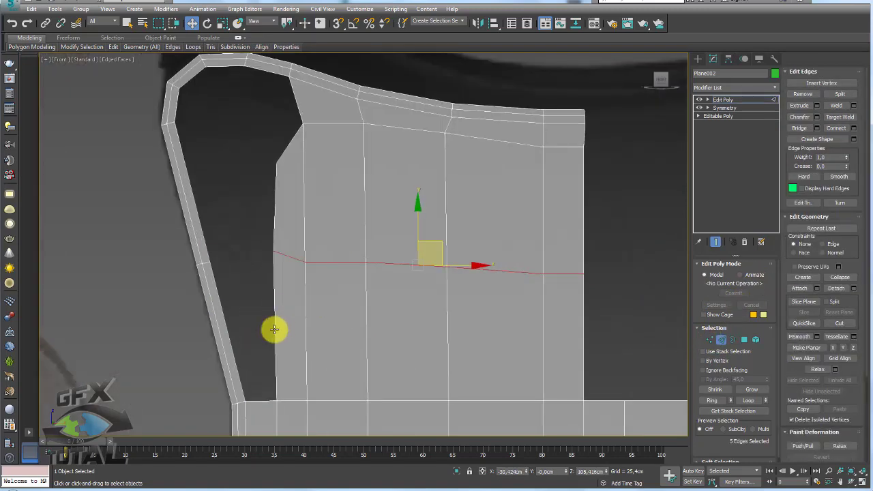
{"action": "left_click", "coordinate": [228, 337]}
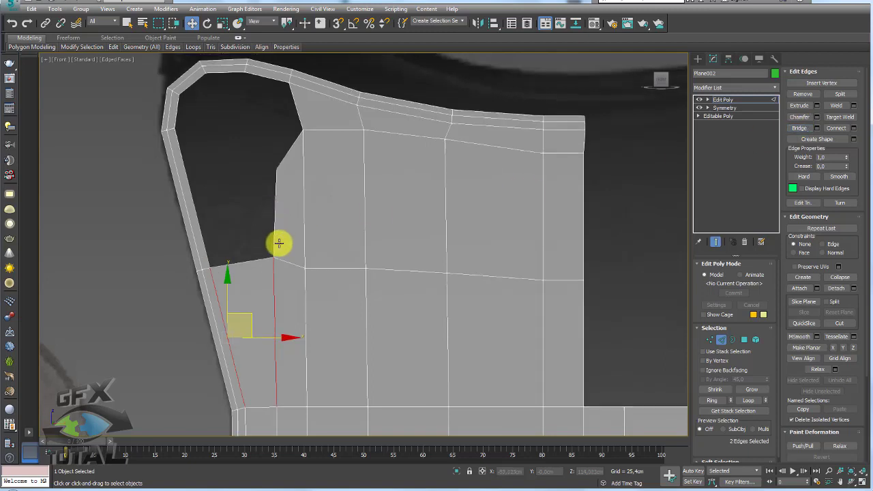
{"action": "middle_click_drag", "start_coordinate": [280, 241], "coordinate": [296, 269]}
{"action": "left_click", "coordinate": [205, 241]}
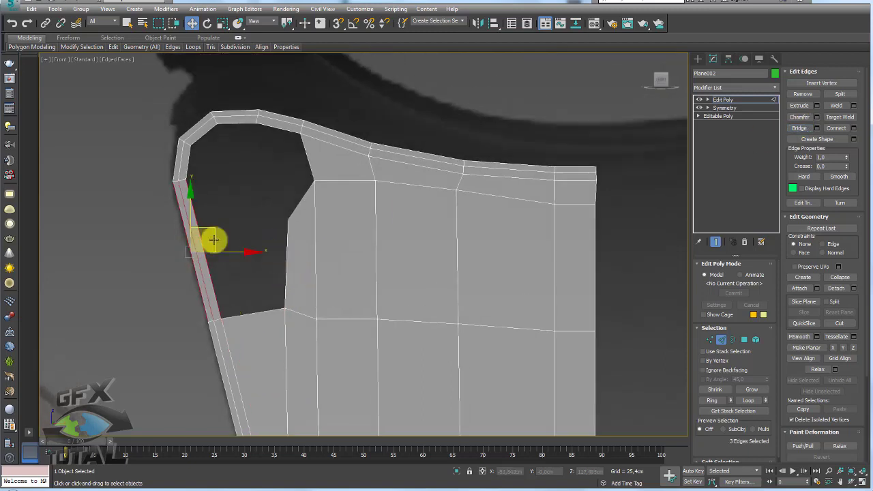
- Bridge two opposite edges of the inner hole with a new face
{"action": "left_click_drag", "start_coordinate": [300, 262], "coordinate": [210, 289]}
{"action": "left_click", "coordinate": [799, 128]}
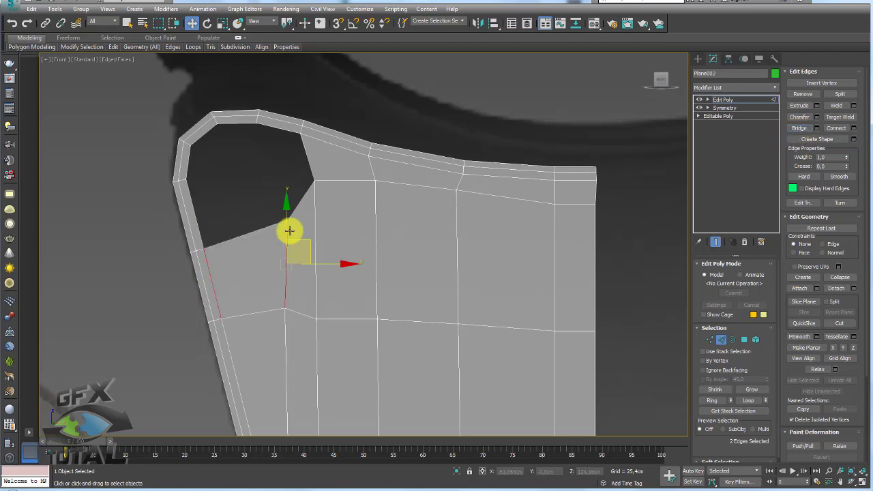
{"action": "middle_click_drag", "start_coordinate": [266, 236], "coordinate": [266, 271]}
{"action": "scroll", "coordinate": [266, 271], "scroll_direction": "up", "scroll_amount": 2}
{"action": "scroll", "coordinate": [266, 223], "scroll_direction": "down", "scroll_amount": 1}
{"action": "scroll", "coordinate": [275, 234], "scroll_direction": "down", "scroll_amount": 3}
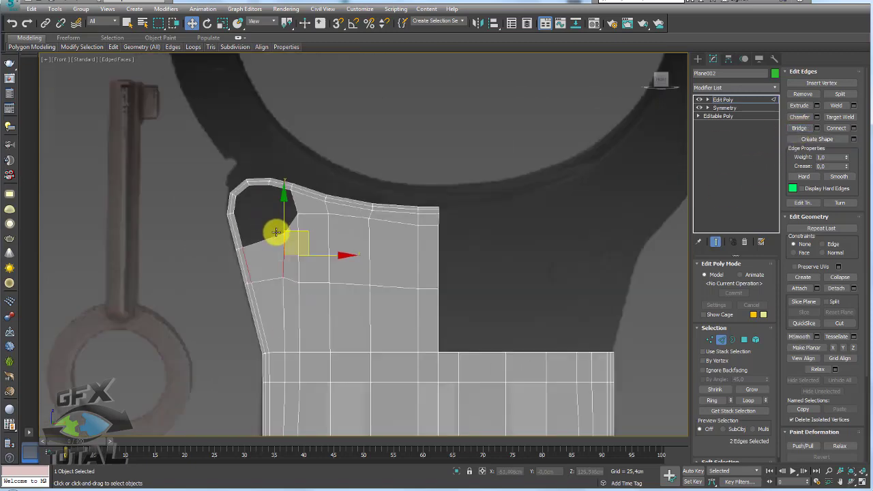
{"action": "scroll", "coordinate": [275, 234], "scroll_direction": "up", "scroll_amount": 3}
{"action": "left_click", "coordinate": [710, 339]}
- Move the hole-corner vertex left, then cap the remaining upper-left hole's border with a polygon
{"action": "left_click", "coordinate": [292, 234]}
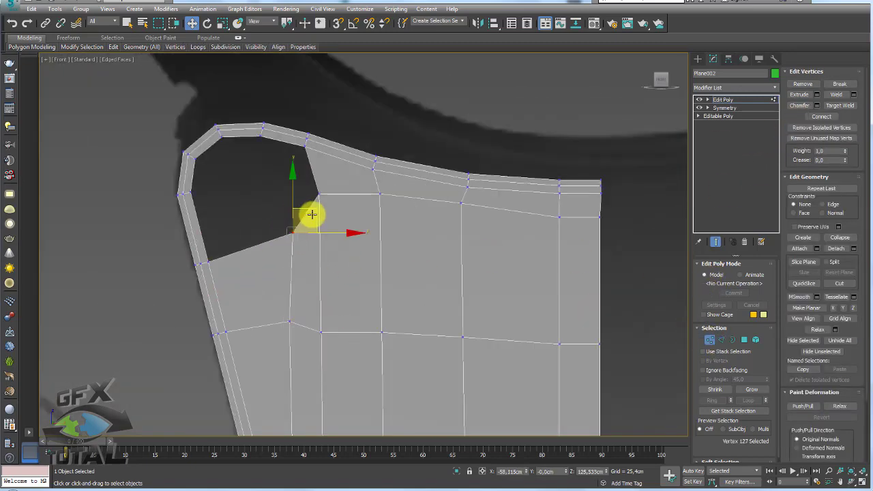
{"action": "left_click_drag", "start_coordinate": [307, 214], "coordinate": [278, 220]}
{"action": "middle_click_drag", "start_coordinate": [289, 318], "coordinate": [350, 349]}
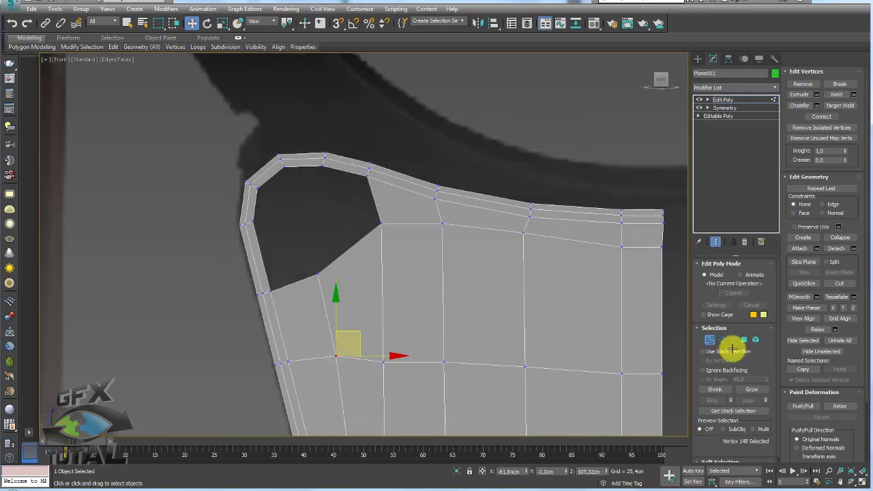
{"action": "left_click", "coordinate": [733, 339]}
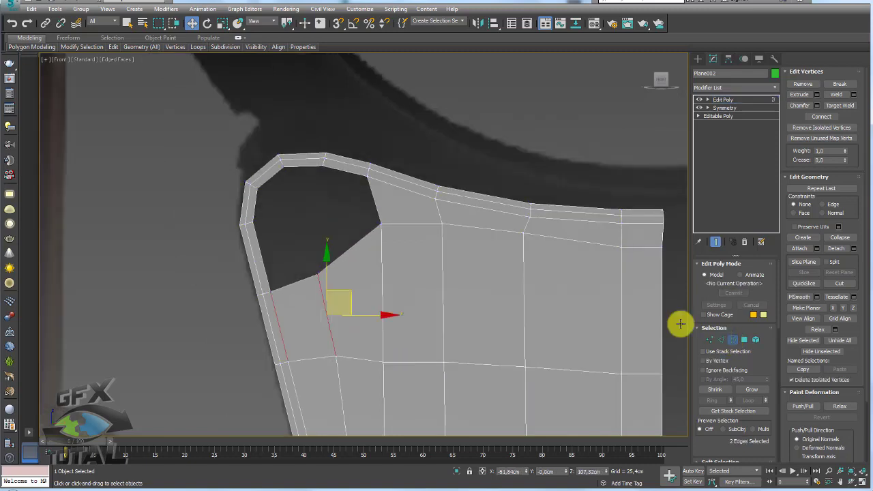
{"action": "left_click", "coordinate": [374, 227]}
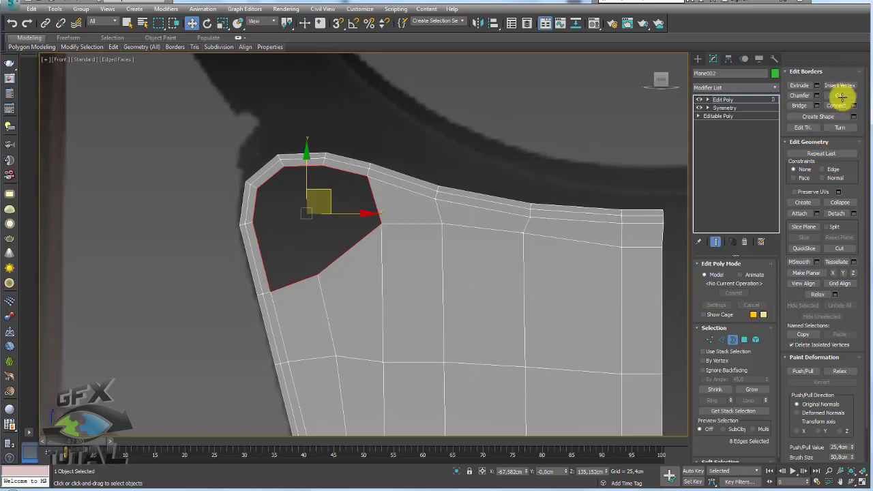
{"action": "left_click", "coordinate": [836, 95]}
{"action": "left_click", "coordinate": [708, 339]}
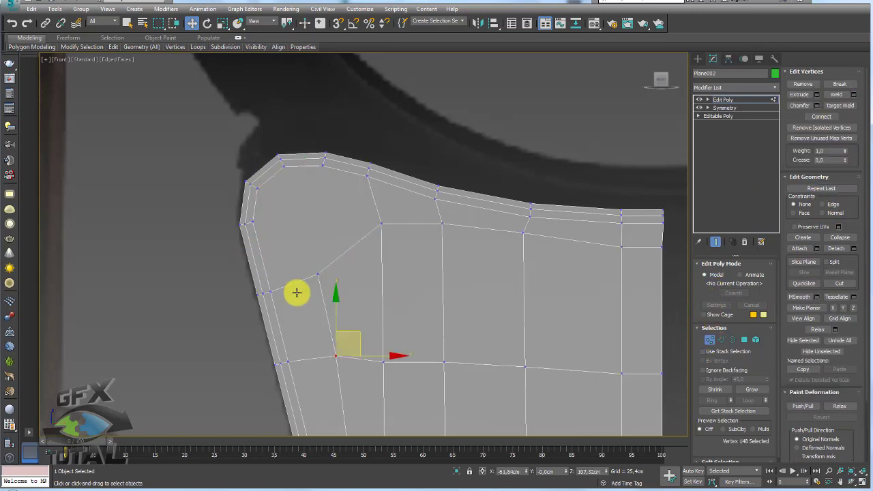
- Cut two new edges from the lower vertices up to the top border through the cap
{"action": "key", "text": "alt+c"}
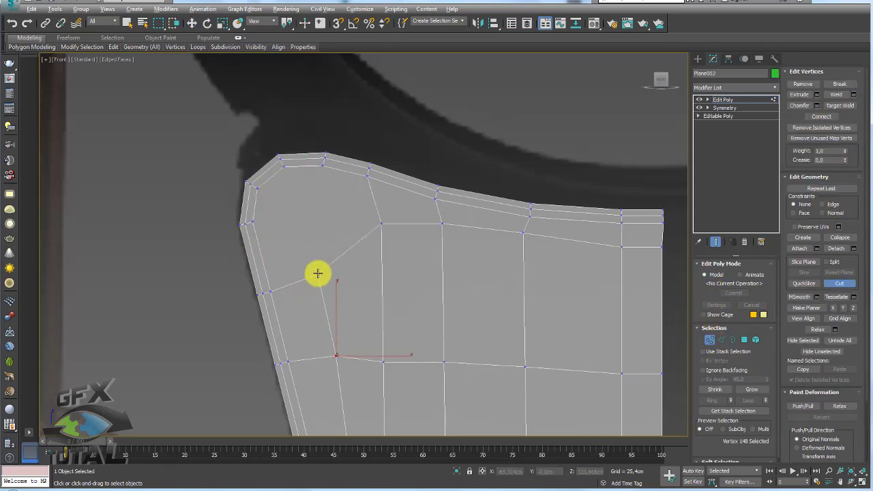
{"action": "left_click", "coordinate": [318, 273]}
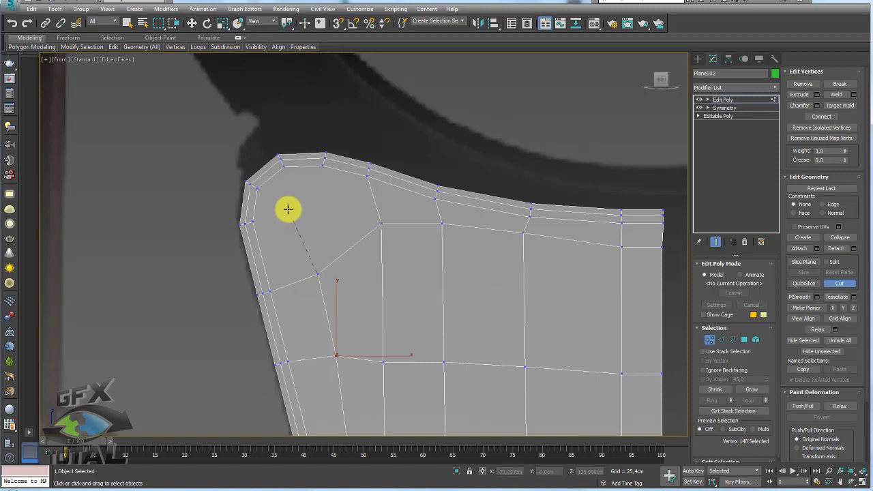
{"action": "left_click", "coordinate": [288, 208]}
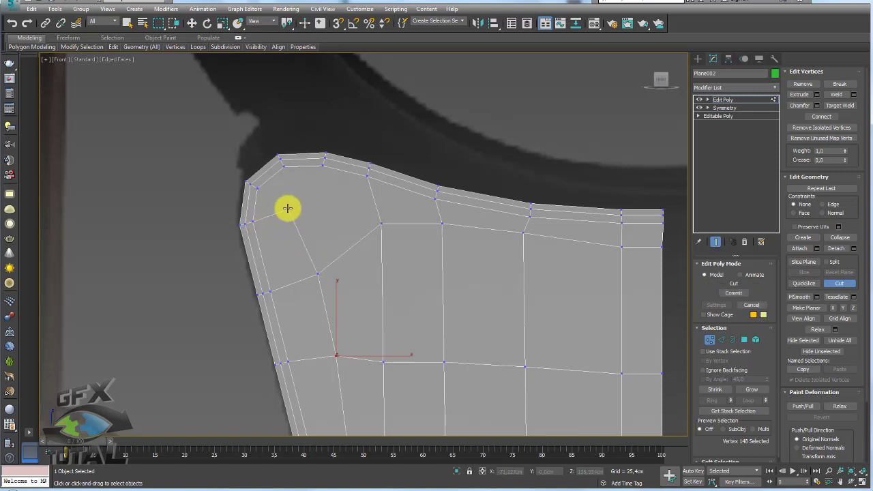
{"action": "left_click", "coordinate": [280, 159]}
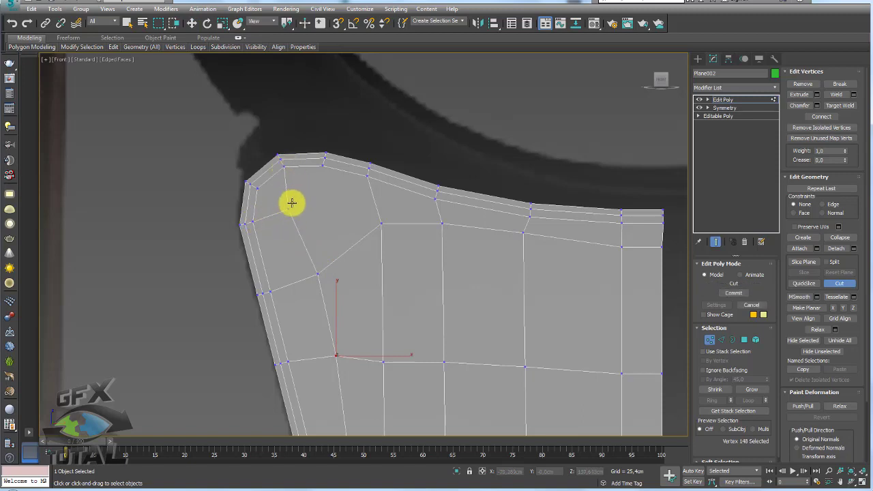
{"action": "left_click", "coordinate": [289, 208]}
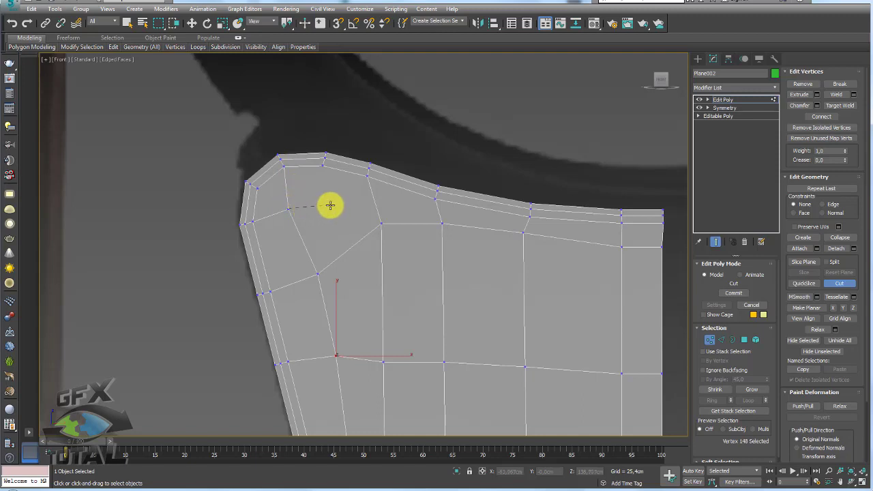
{"action": "left_click", "coordinate": [330, 204]}
{"action": "left_click", "coordinate": [324, 162]}
{"action": "key", "text": "w"}
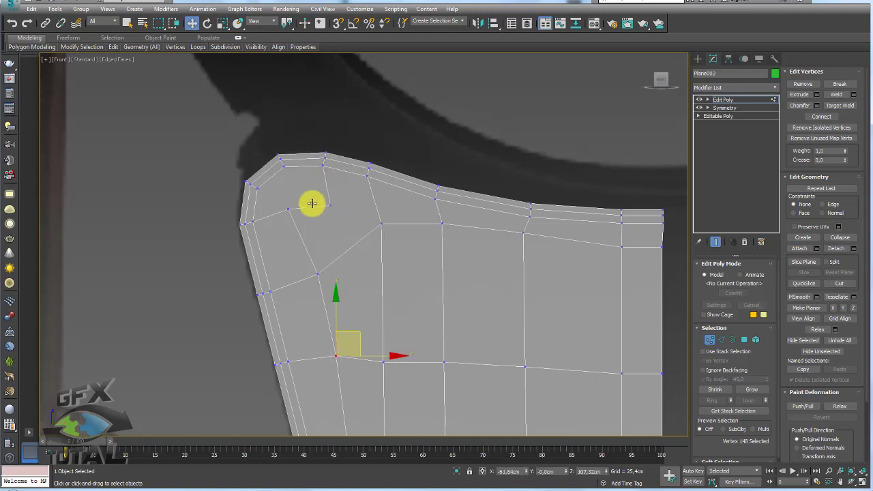
- Select the upper-left vertex pair and the cut vertex with its neighbour
{"action": "left_click_drag", "start_coordinate": [268, 162], "coordinate": [321, 212]}
{"action": "left_click", "coordinate": [821, 116]}
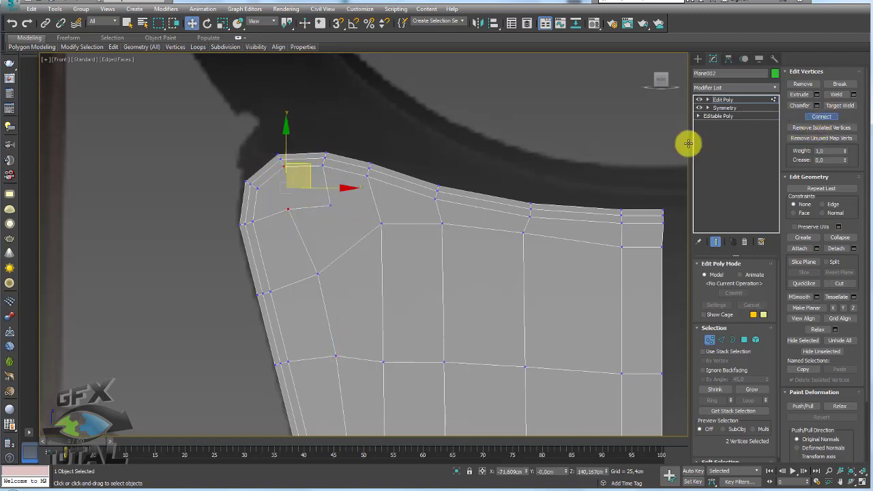
{"action": "left_click_drag", "start_coordinate": [375, 227], "coordinate": [386, 232]}
{"action": "left_click", "coordinate": [821, 116]}
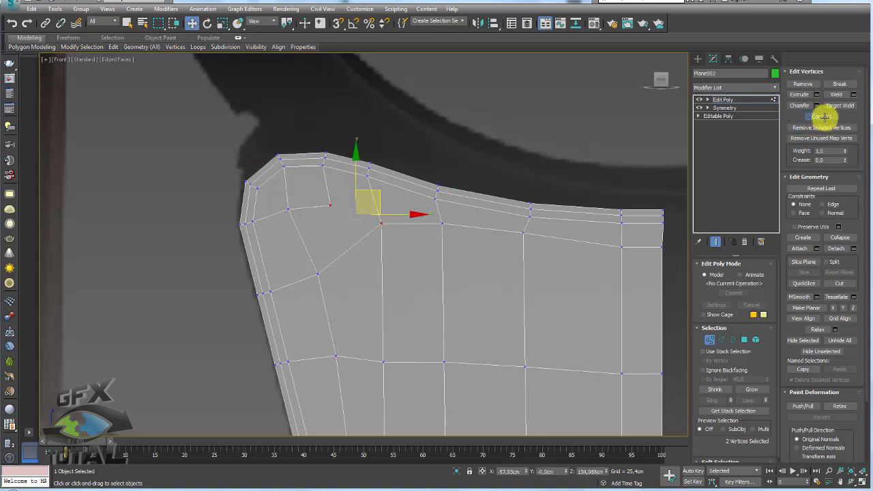
{"action": "scroll", "coordinate": [405, 241], "scroll_direction": "down", "scroll_amount": 3}
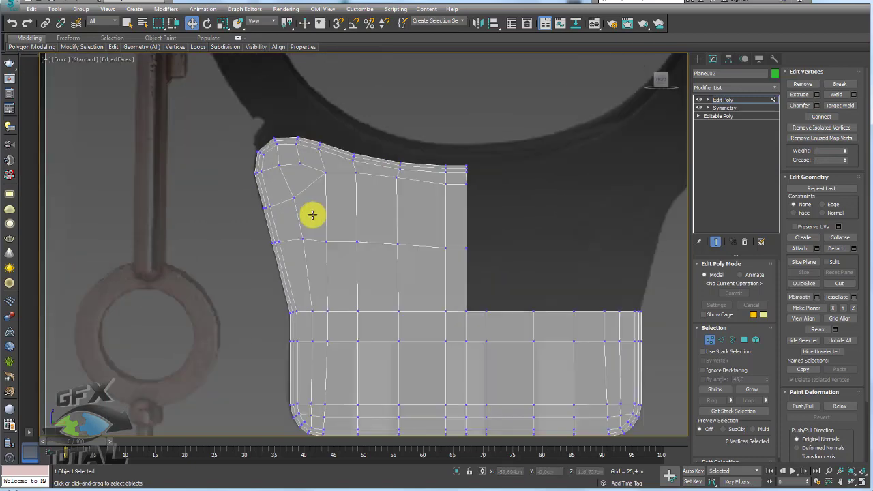
{"action": "middle_click_drag", "start_coordinate": [313, 216], "coordinate": [277, 204]}
{"action": "left_click", "coordinate": [208, 129]}
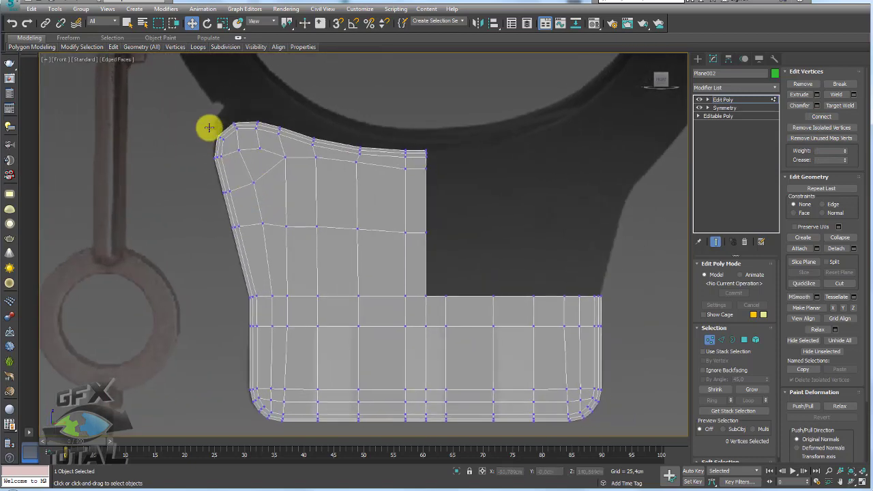
- Nudge the upper-left corner vertices up and left to smooth the corner
{"action": "left_click", "coordinate": [254, 182]}
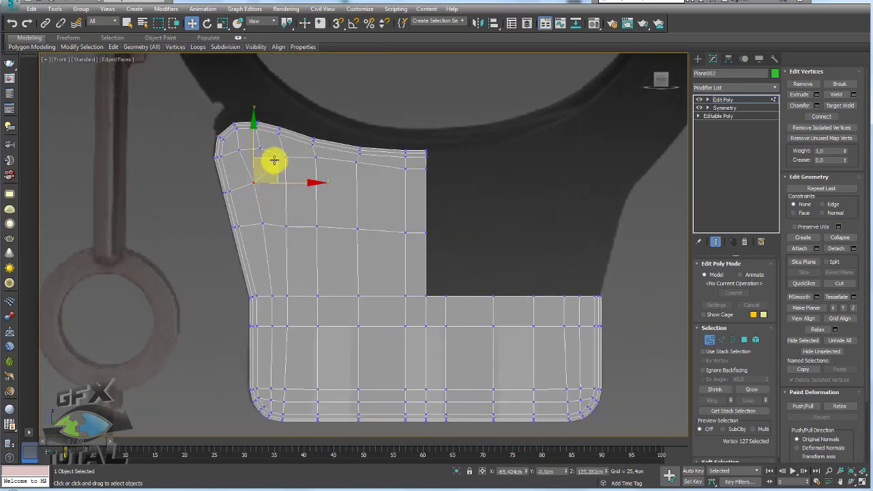
{"action": "left_click_drag", "start_coordinate": [269, 156], "coordinate": [264, 153]}
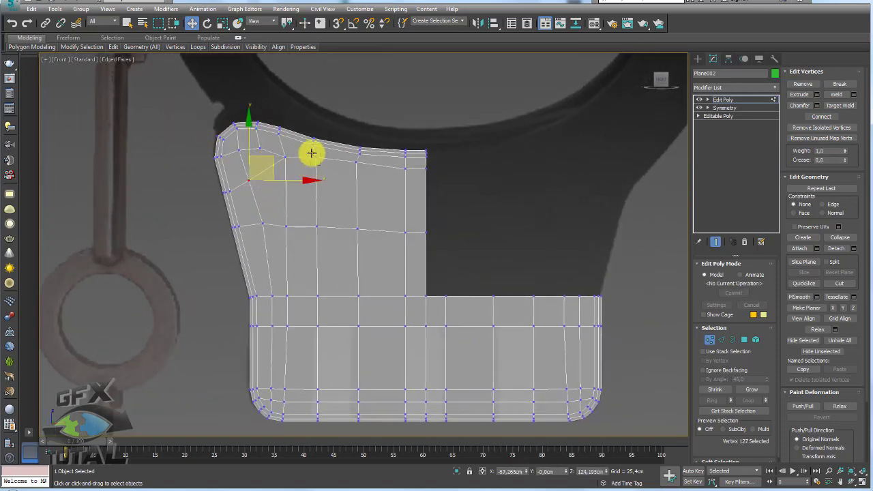
{"action": "left_click", "coordinate": [311, 152]}
{"action": "scroll", "coordinate": [337, 164], "scroll_direction": "up", "scroll_amount": 3}
{"action": "left_click", "coordinate": [299, 142]}
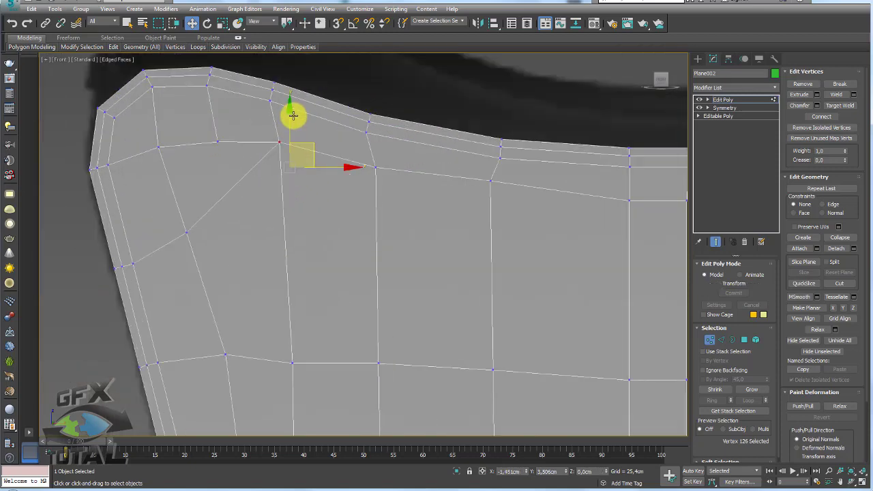
{"action": "left_click", "coordinate": [217, 141]}
{"action": "left_click_drag", "start_coordinate": [229, 111], "coordinate": [221, 96]}
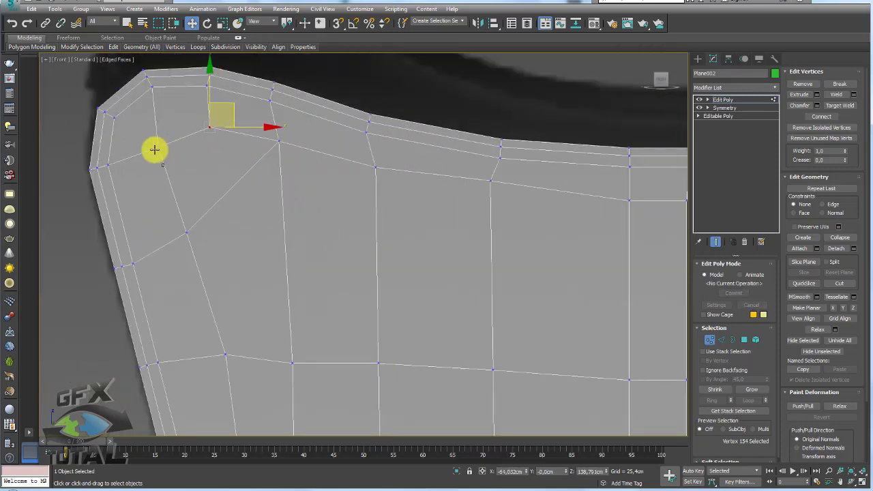
{"action": "left_click", "coordinate": [154, 149]}
{"action": "scroll", "coordinate": [225, 160], "scroll_direction": "down", "scroll_amount": 3}
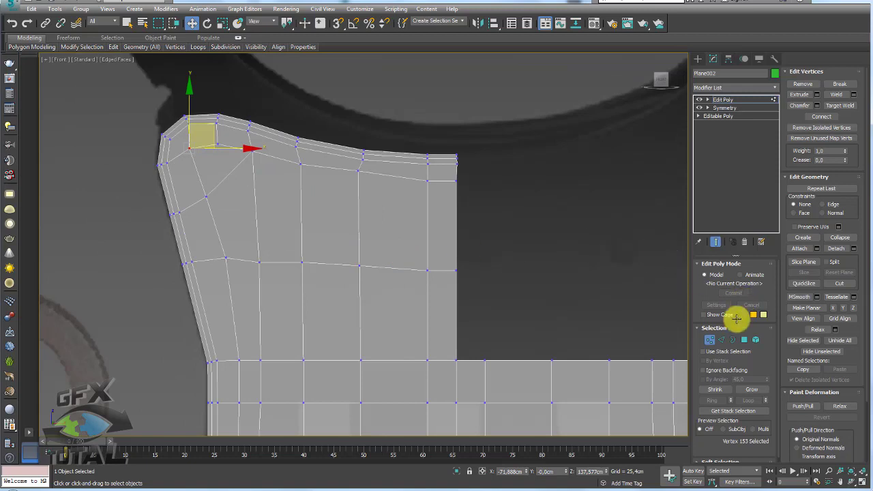
- Select the ring of five vertical edges in the upper section
{"action": "left_click", "coordinate": [721, 339]}
{"action": "left_click", "coordinate": [306, 208]}
{"action": "left_click", "coordinate": [273, 214], "text": "shift"}
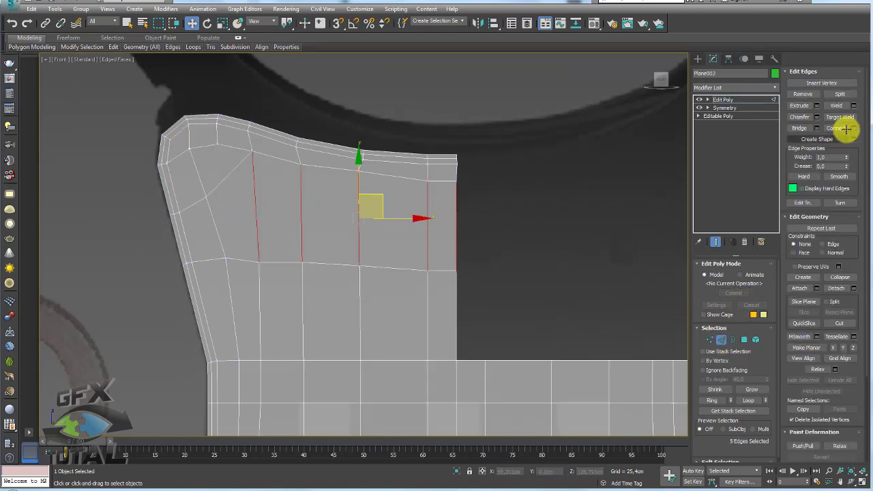
- Connect a horizontal edge loop across the ring and select vertices on it
{"action": "left_click", "coordinate": [836, 128]}
{"action": "left_click", "coordinate": [710, 339]}
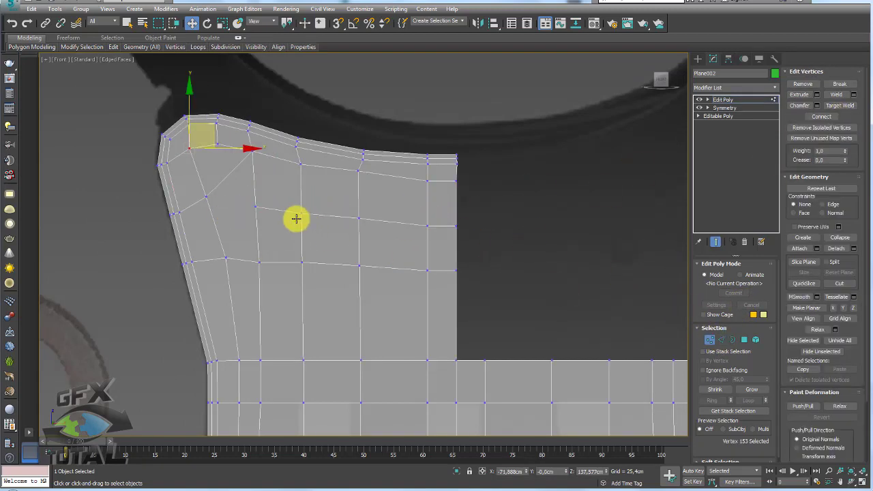
{"action": "left_click_drag", "start_coordinate": [276, 216], "coordinate": [195, 182]}
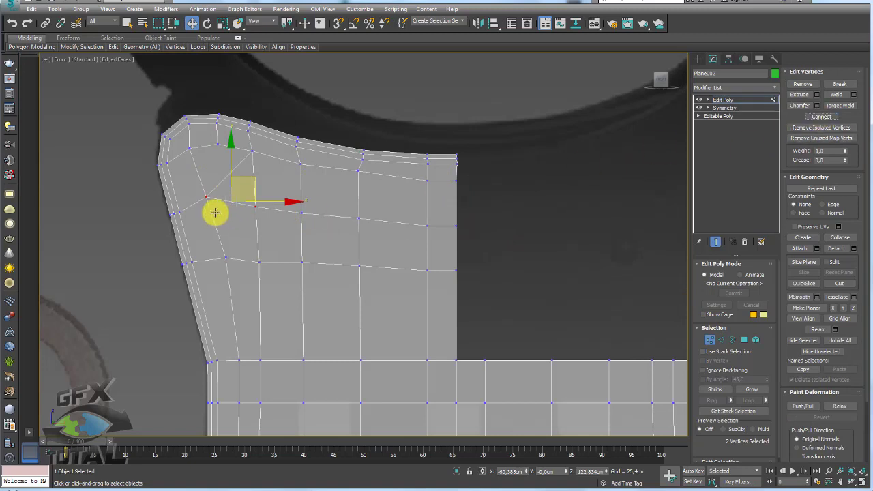
{"action": "left_click", "coordinate": [208, 193]}
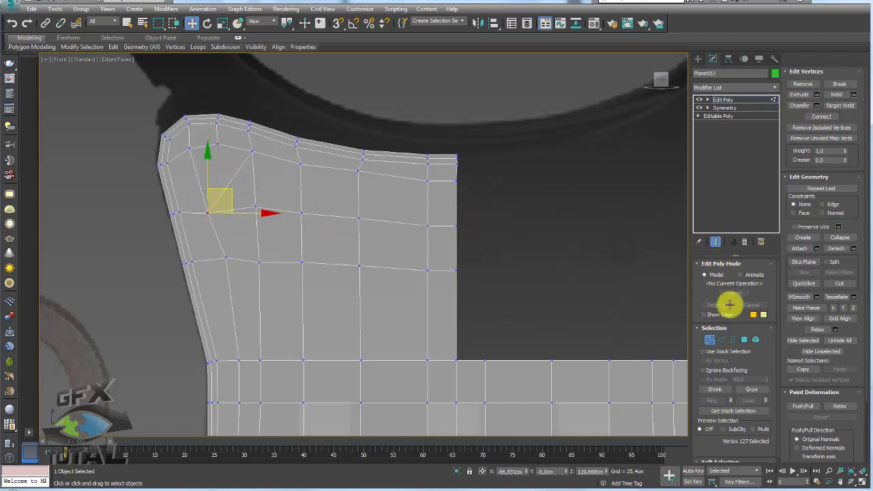
- Remove the diagonal edge in the plate's upper-left area
{"action": "left_click", "coordinate": [720, 339]}
{"action": "left_click", "coordinate": [228, 184]}
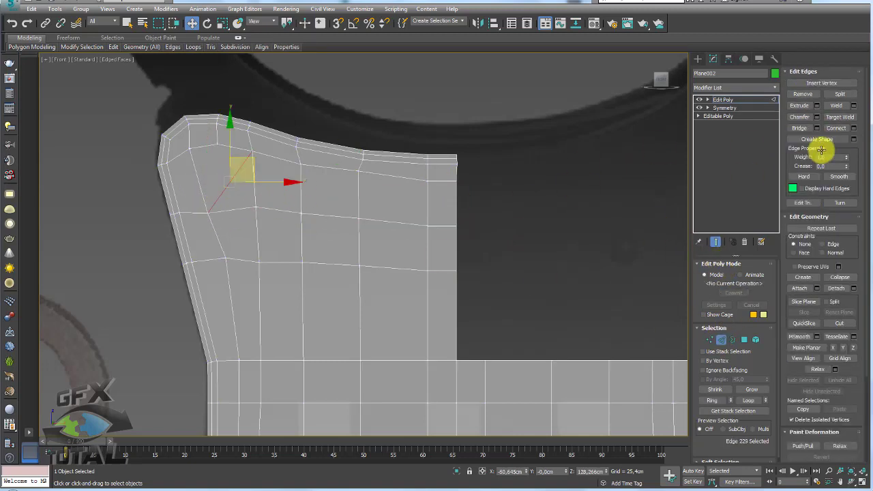
{"action": "left_click", "coordinate": [805, 92]}
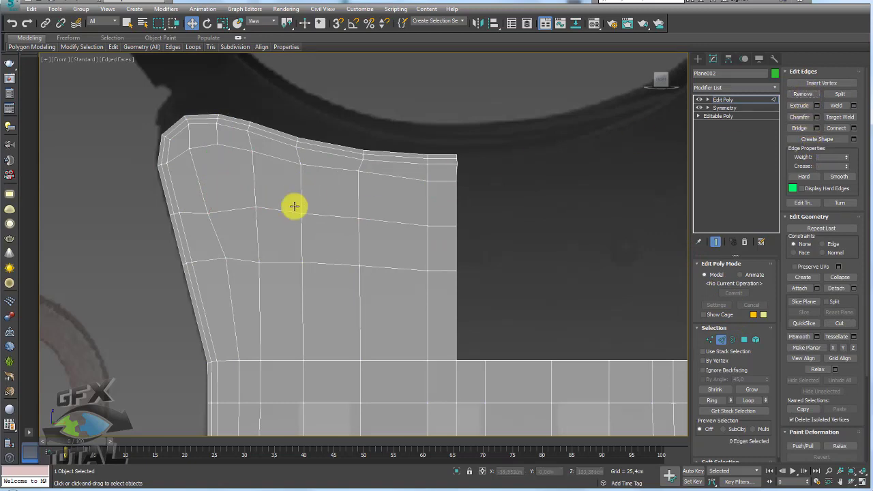
- Select the edge ring running along the plate's left side
{"action": "middle_click_drag", "start_coordinate": [291, 206], "coordinate": [293, 203]}
{"action": "left_click", "coordinate": [286, 201]}
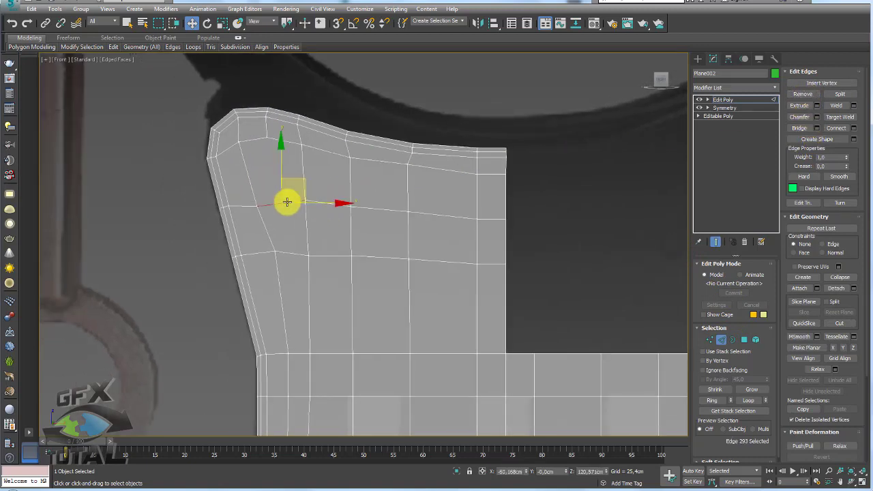
{"action": "left_click", "coordinate": [722, 400]}
{"action": "scroll", "coordinate": [497, 204], "scroll_direction": "down", "scroll_amount": 3}
{"action": "scroll", "coordinate": [392, 304], "scroll_direction": "up", "scroll_amount": 2}
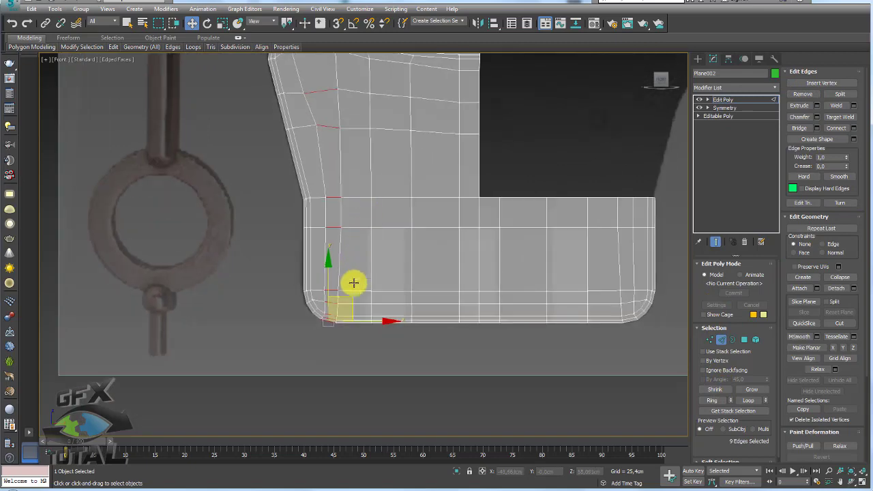
{"action": "scroll", "coordinate": [335, 312], "scroll_direction": "up", "scroll_amount": 1}
{"action": "scroll", "coordinate": [326, 317], "scroll_direction": "down", "scroll_amount": 1}
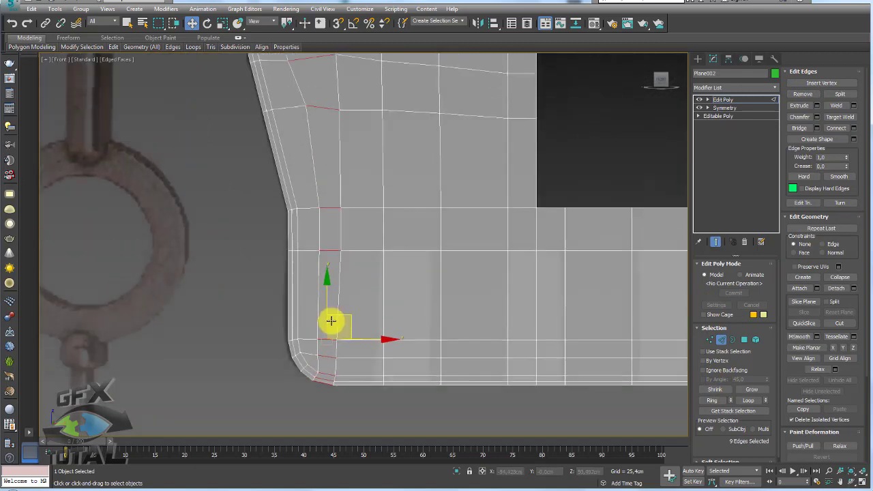
{"action": "middle_click_drag", "start_coordinate": [331, 322], "coordinate": [335, 360]}
{"action": "scroll", "coordinate": [360, 337], "scroll_direction": "up", "scroll_amount": 1}
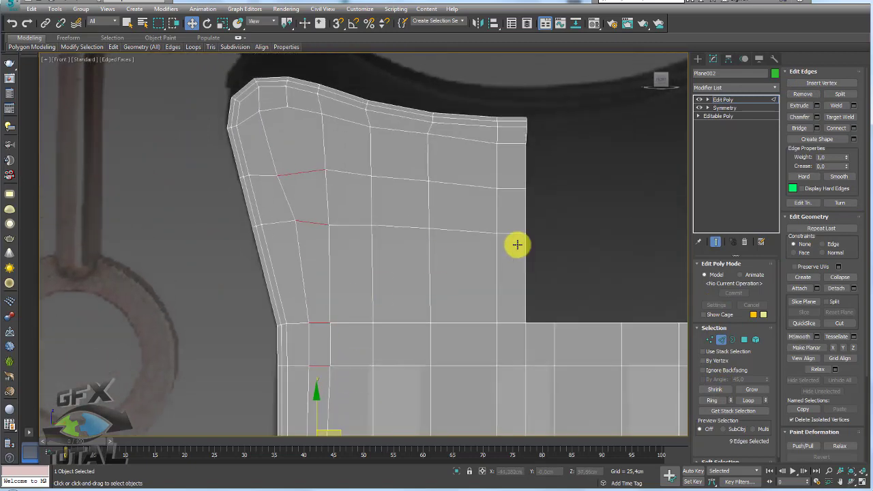
- Select the plate's lower-left corner vertex
{"action": "left_click", "coordinate": [710, 339]}
{"action": "middle_click_drag", "start_coordinate": [503, 341], "coordinate": [341, 253]}
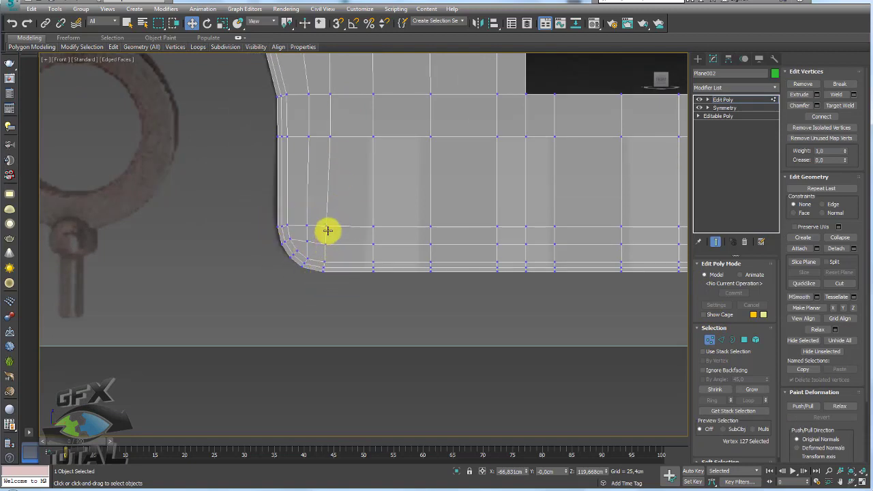
{"action": "left_click", "coordinate": [329, 267]}
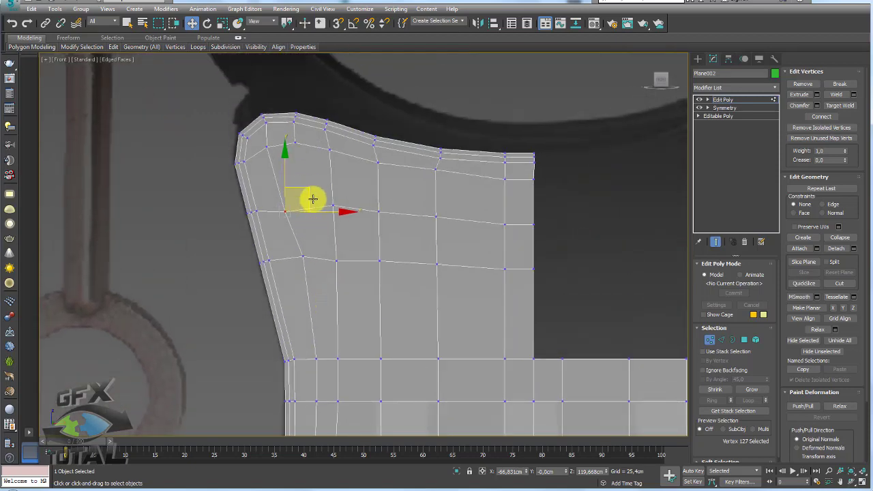
- Cut a new edge path across the plate's top and middle horizontal edges
{"action": "key", "text": "alt+c"}
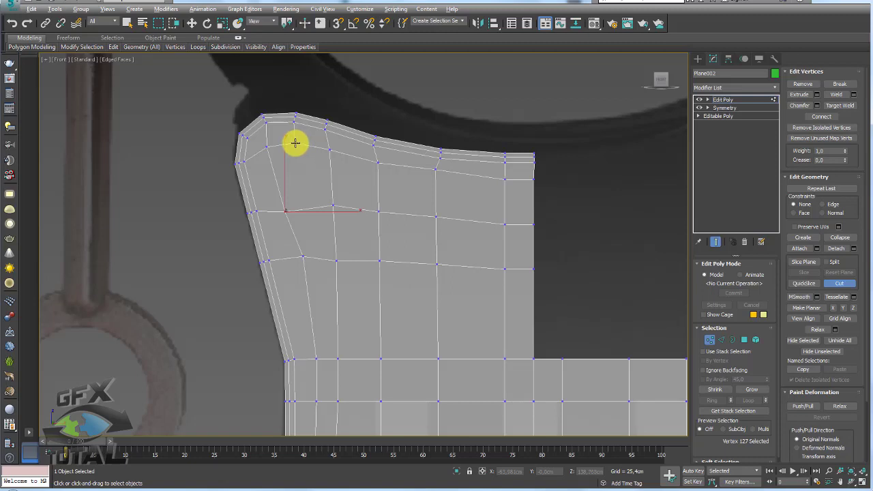
{"action": "left_click", "coordinate": [318, 206]}
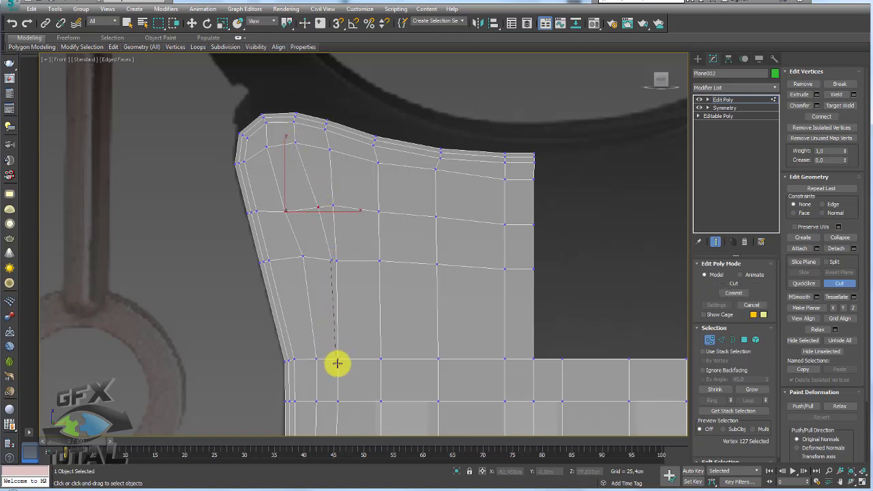
{"action": "middle_click_drag", "start_coordinate": [358, 320], "coordinate": [318, 118]}
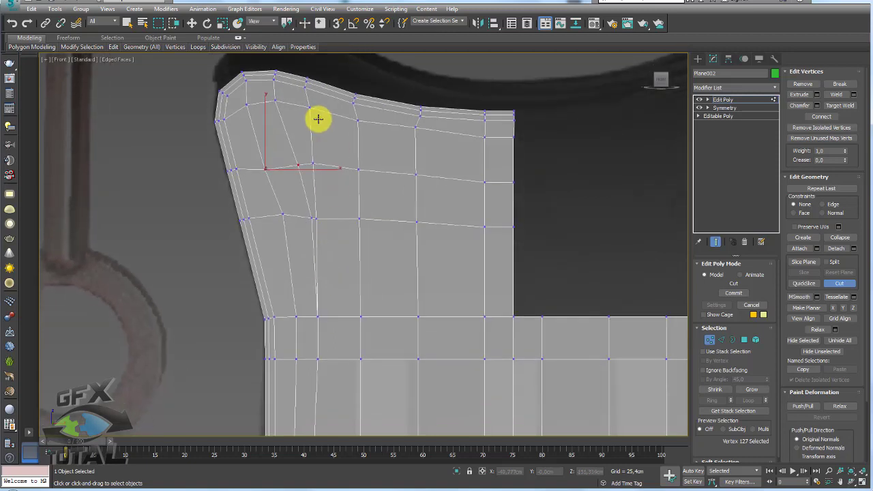
{"action": "left_click", "coordinate": [309, 108]}
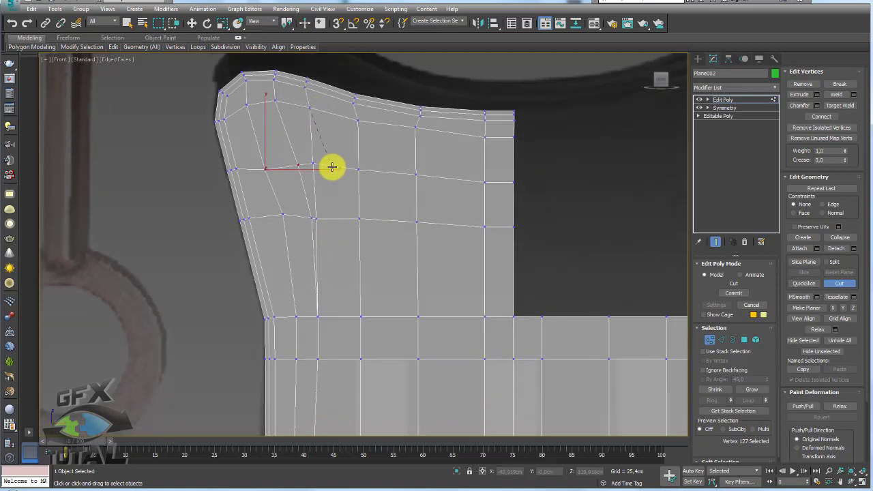
{"action": "left_click", "coordinate": [330, 165]}
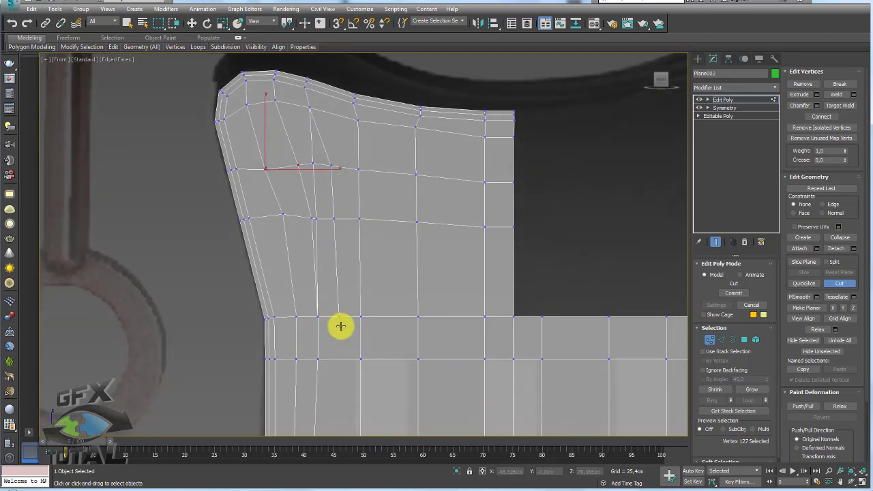
{"action": "middle_click_drag", "start_coordinate": [331, 298], "coordinate": [336, 268]}
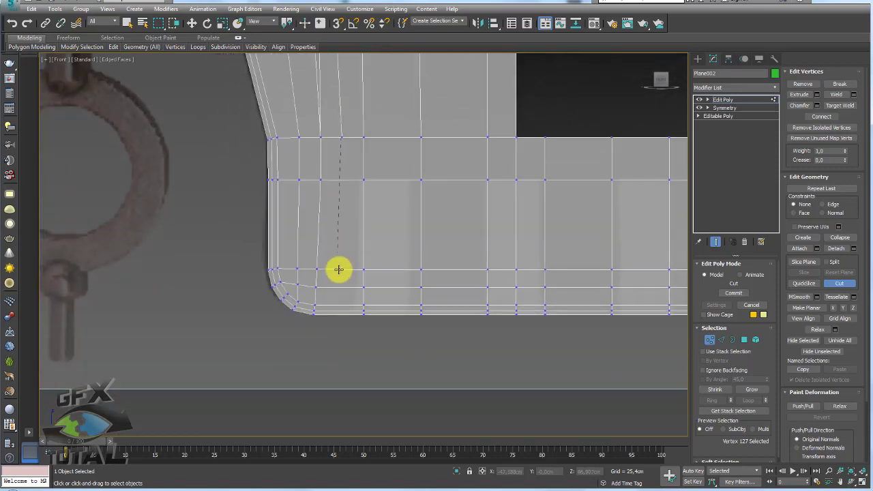
{"action": "right_click", "coordinate": [339, 315]}
- Remove the old vertical edge loop in the upper-left area
{"action": "key", "text": "shift+z"}
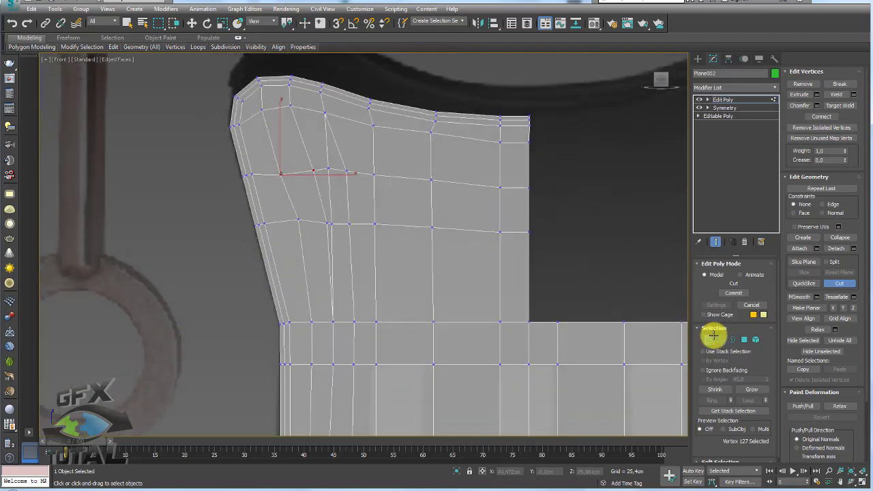
{"action": "left_click", "coordinate": [720, 339]}
{"action": "double_click", "coordinate": [329, 196]}
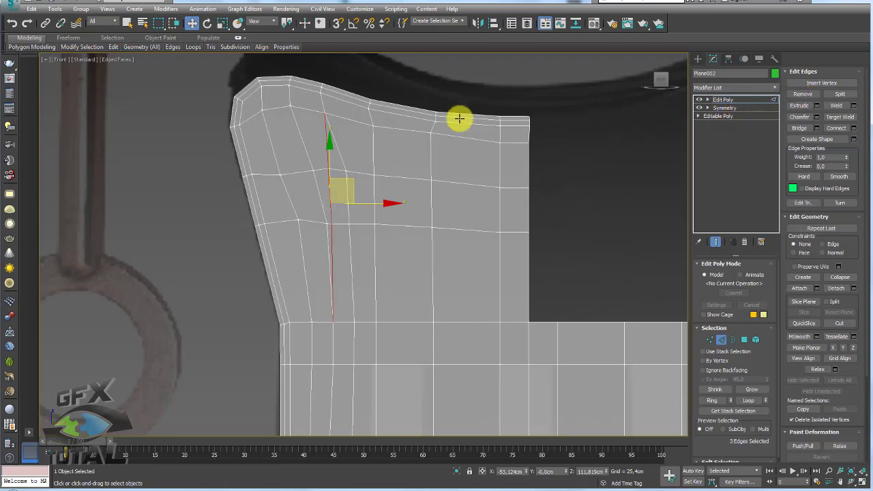
{"action": "scroll", "coordinate": [457, 116], "scroll_direction": "up", "scroll_amount": 2}
{"action": "scroll", "coordinate": [352, 195], "scroll_direction": "up", "scroll_amount": 2}
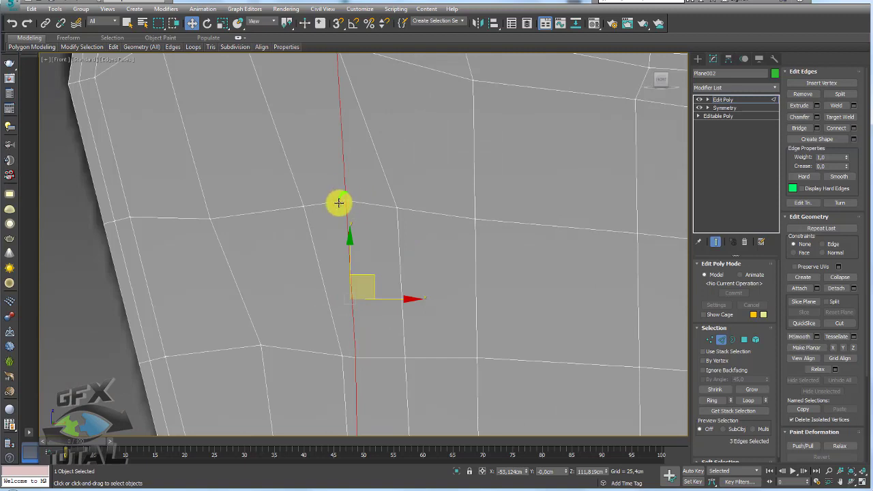
{"action": "left_click", "coordinate": [802, 94]}
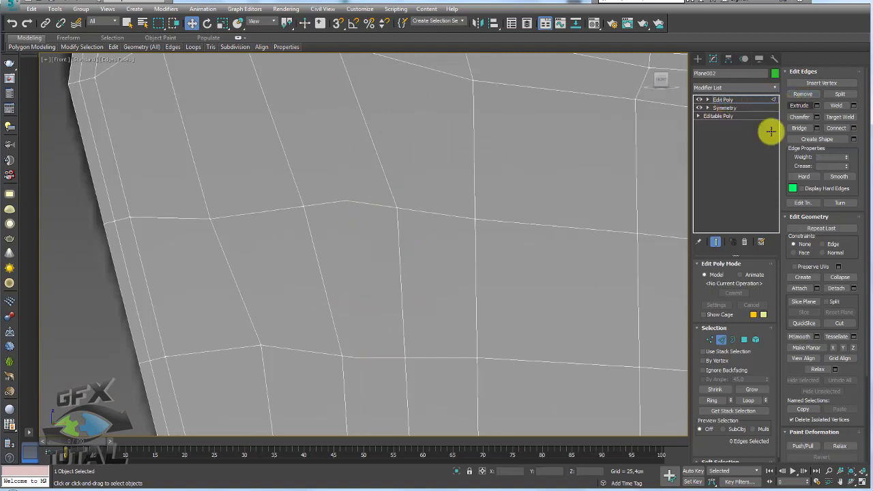
- Remove the remaining leftover vertical edges and recentre the whole plate
{"action": "left_click", "coordinate": [711, 339]}
{"action": "left_click", "coordinate": [345, 199]}
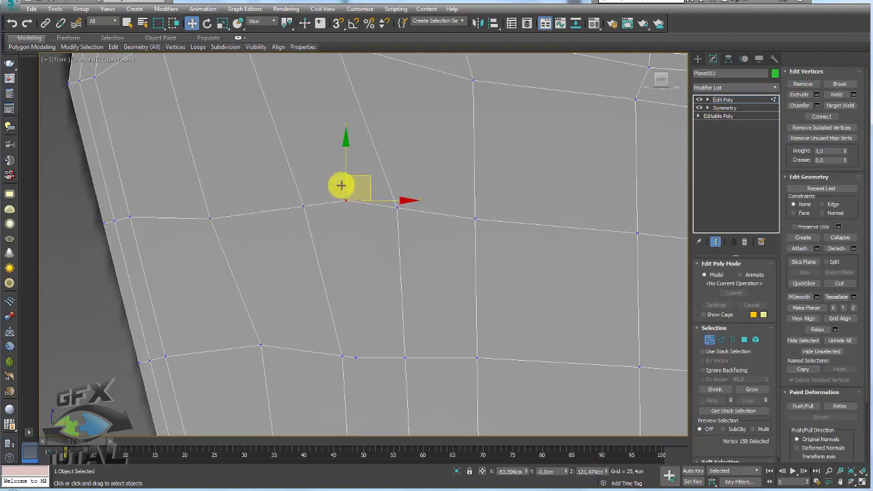
{"action": "key", "text": "ctrl+z"}
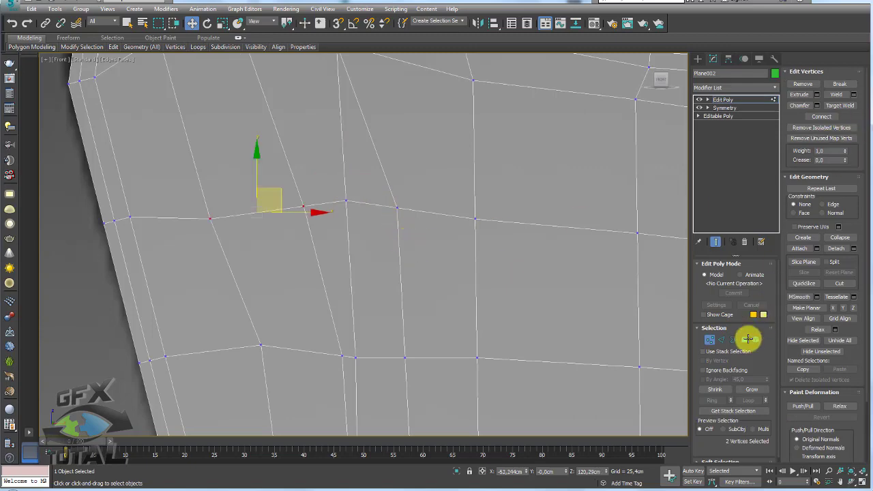
{"action": "left_click", "coordinate": [722, 339]}
{"action": "left_click", "coordinate": [803, 95]}
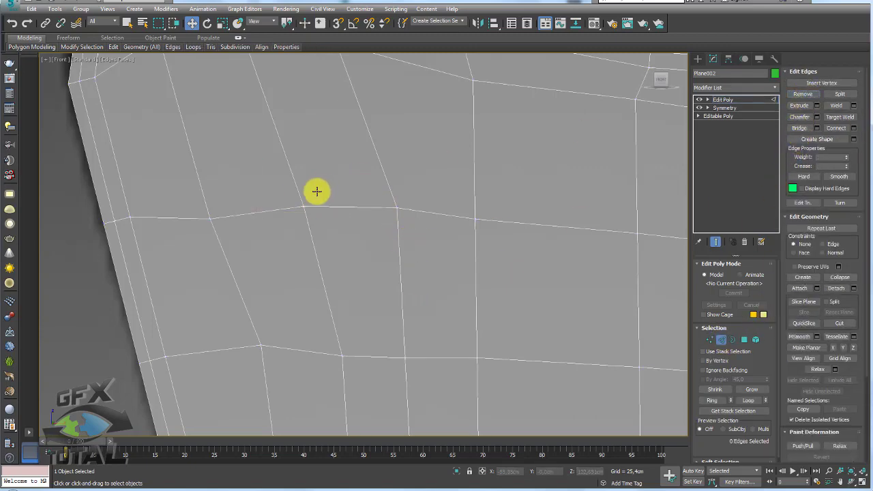
{"action": "scroll", "coordinate": [316, 188], "scroll_direction": "down", "scroll_amount": 4}
{"action": "scroll", "coordinate": [417, 225], "scroll_direction": "down", "scroll_amount": 1}
{"action": "scroll", "coordinate": [357, 195], "scroll_direction": "down", "scroll_amount": 2}
{"action": "middle_click_drag", "start_coordinate": [376, 225], "coordinate": [330, 169]}
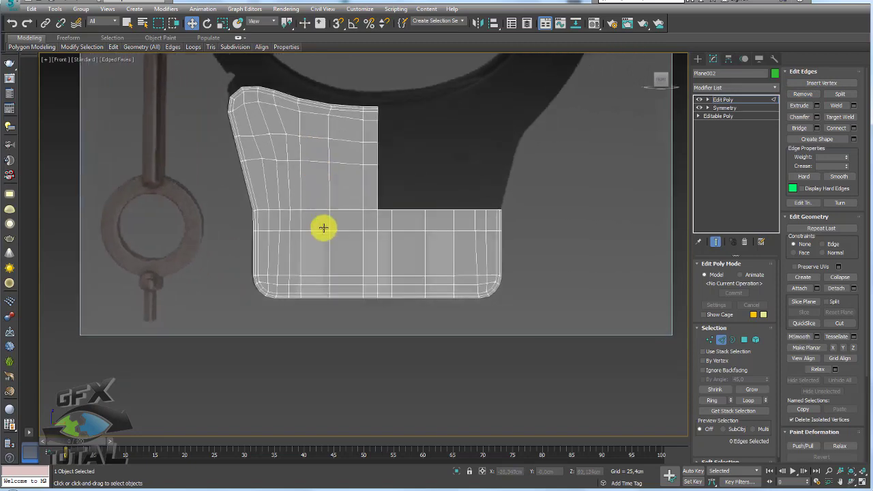
- Add a Symmetry modifier with Flip checked to mirror the full plate
{"action": "left_click", "coordinate": [753, 99]}
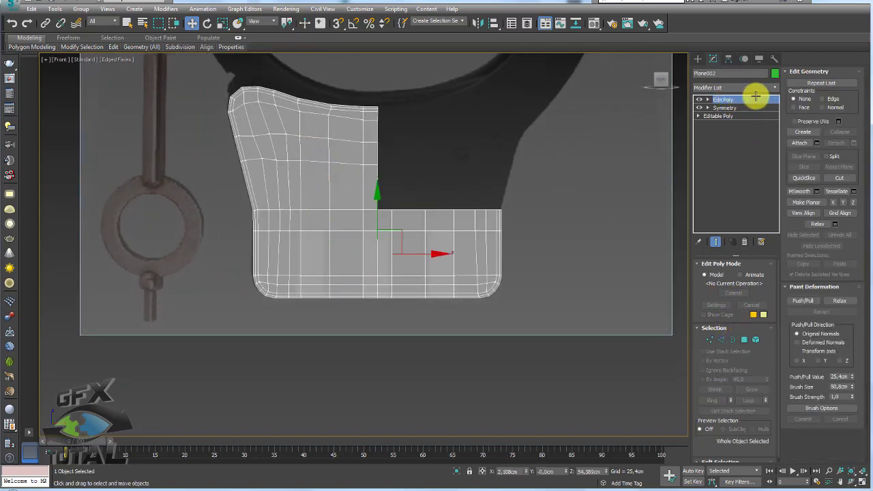
{"action": "left_click", "coordinate": [774, 88]}
{"action": "mouse_move", "coordinate": [776, 107]}
{"action": "left_mouse_down"}
{"action": "mouse_move", "coordinate": [776, 189]}
{"action": "mouse_move", "coordinate": [752, 346]}
{"action": "left_mouse_up"}
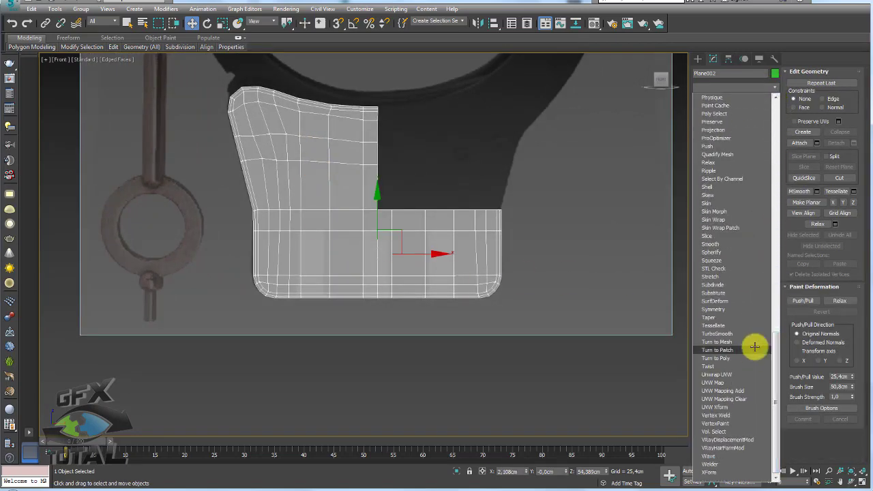
{"action": "left_click", "coordinate": [721, 309]}
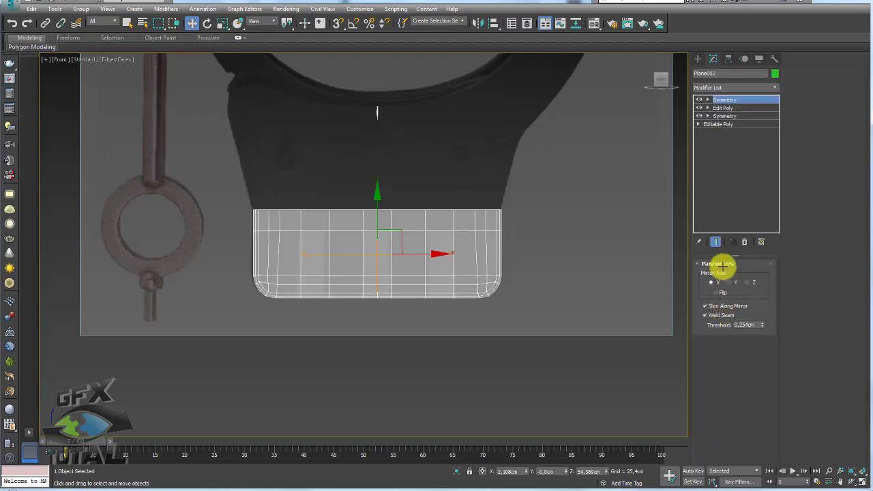
{"action": "left_click", "coordinate": [719, 292]}
{"action": "mouse_move", "coordinate": [423, 214]}
{"action": "middle_mouse_down"}
{"action": "mouse_move", "coordinate": [405, 286]}
{"action": "mouse_move", "coordinate": [307, 185]}
{"action": "mouse_move", "coordinate": [390, 167]}
{"action": "middle_mouse_up"}
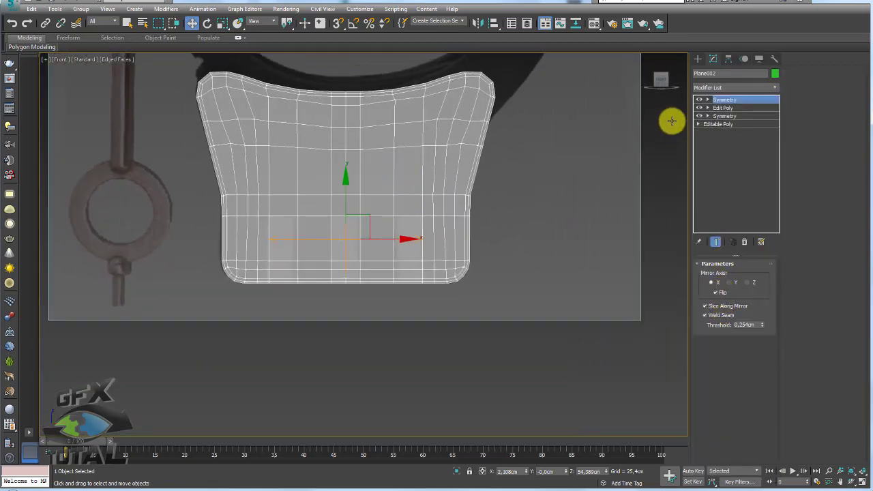
- Delete bottom polygon strips in Edit Poly to cut slots, leaving four teeth
{"action": "left_click", "coordinate": [707, 107]}
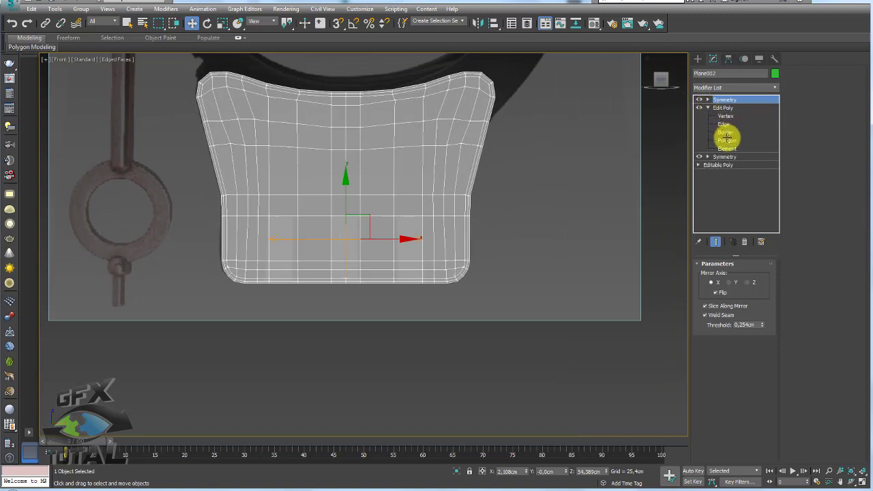
{"action": "left_click", "coordinate": [727, 140]}
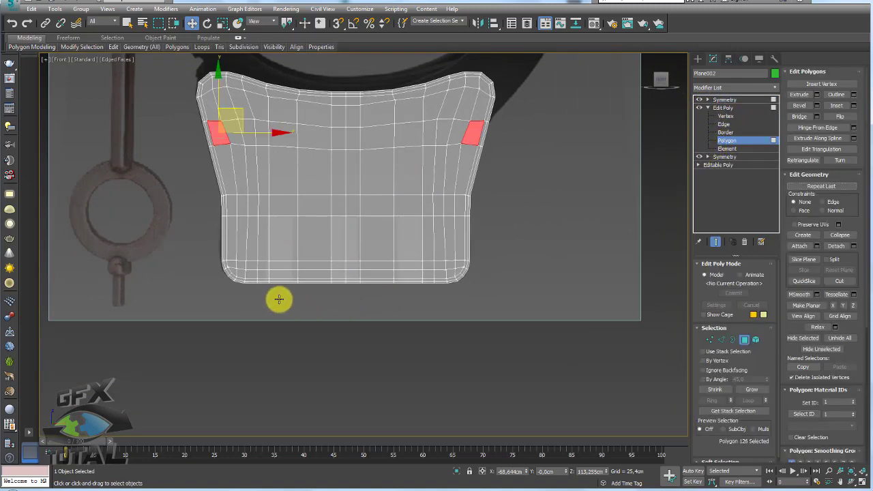
{"action": "left_click_drag", "start_coordinate": [283, 250], "coordinate": [283, 247]}
{"action": "key", "text": "Delete"}
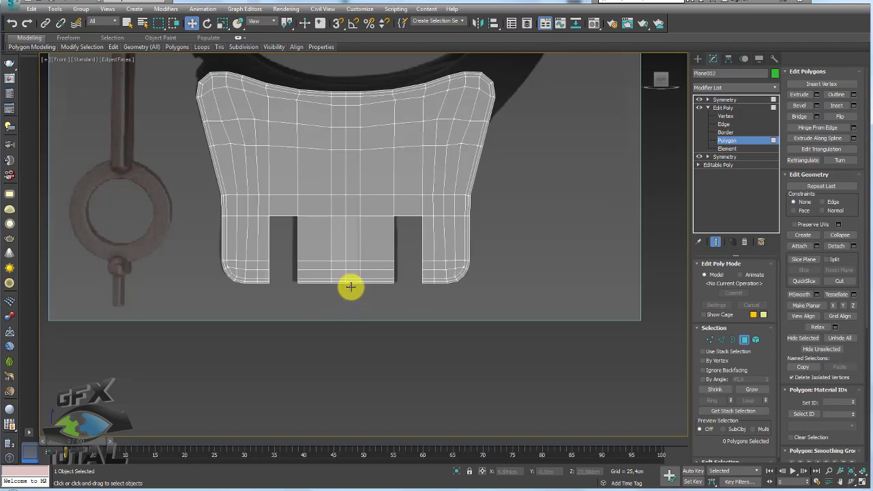
{"action": "left_click", "coordinate": [341, 234]}
{"action": "key", "text": "Delete"}
{"action": "middle_click_drag", "start_coordinate": [370, 200], "coordinate": [376, 281]}
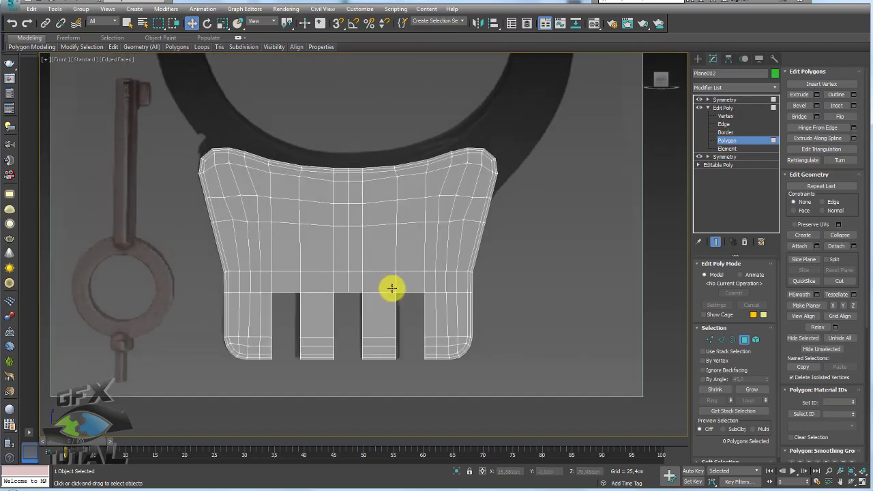
- Slide the upper-middle row's vertices down along their edges for even spacing
{"action": "scroll", "coordinate": [226, 219], "scroll_direction": "up", "scroll_amount": 3}
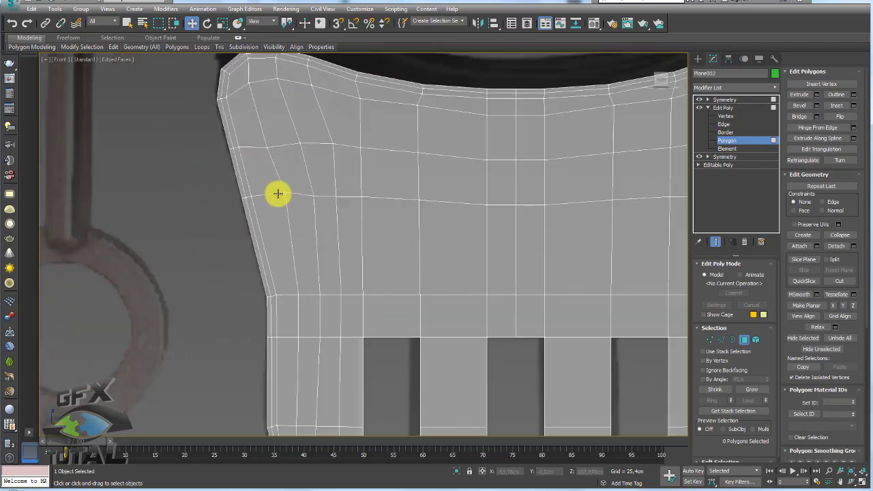
{"action": "left_click", "coordinate": [710, 339]}
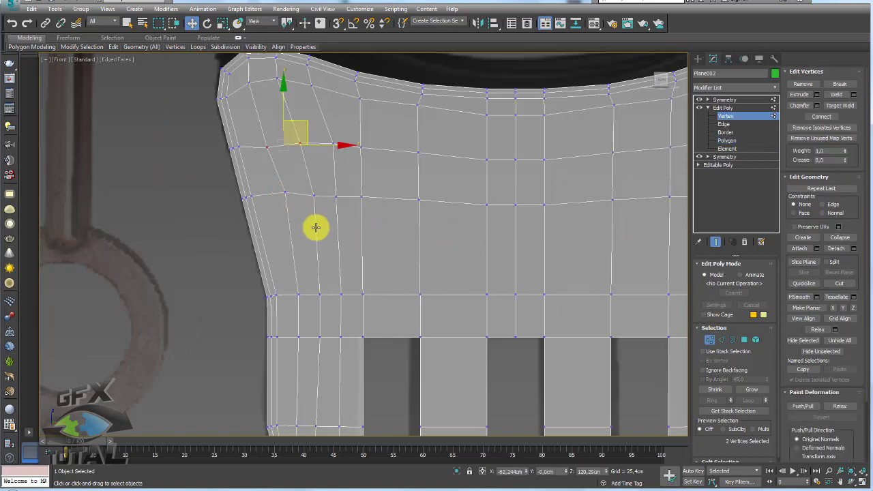
{"action": "left_click_drag", "start_coordinate": [229, 178], "coordinate": [259, 204]}
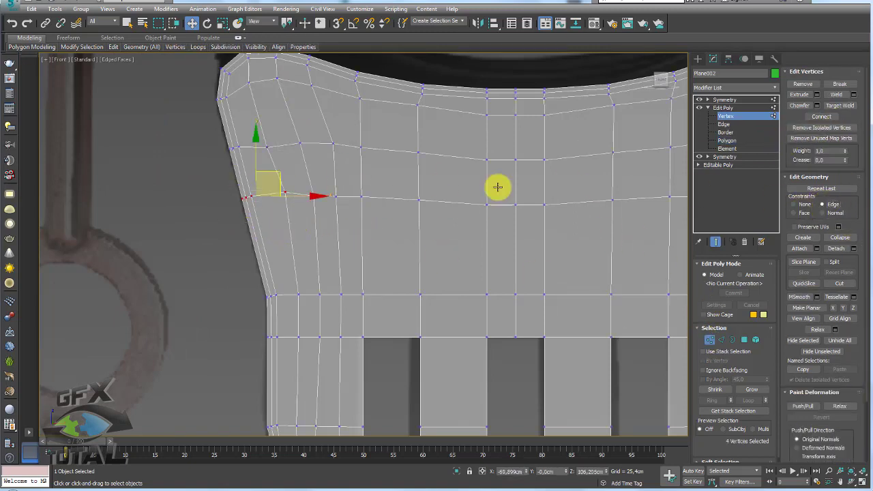
{"action": "left_click_drag", "start_coordinate": [259, 167], "coordinate": [263, 179]}
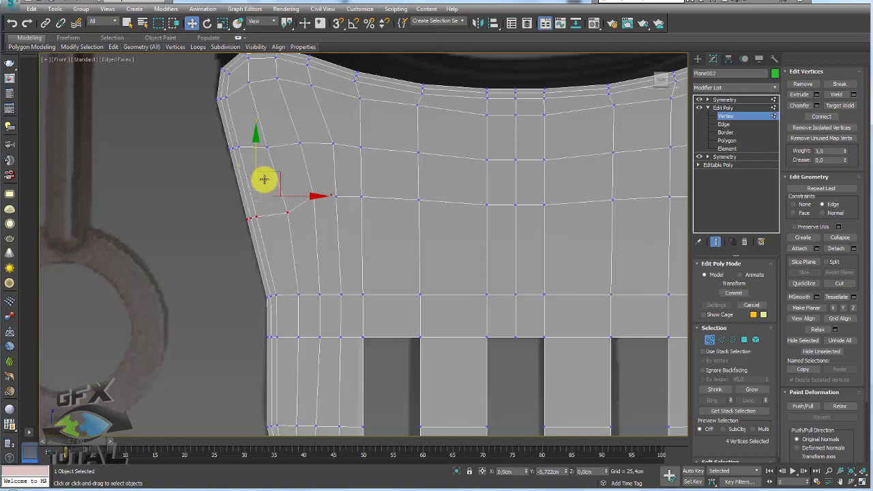
{"action": "mouse_move", "coordinate": [336, 230]}
{"action": "left_mouse_down"}
{"action": "mouse_move", "coordinate": [308, 185]}
{"action": "mouse_move", "coordinate": [383, 218]}
{"action": "left_mouse_up"}
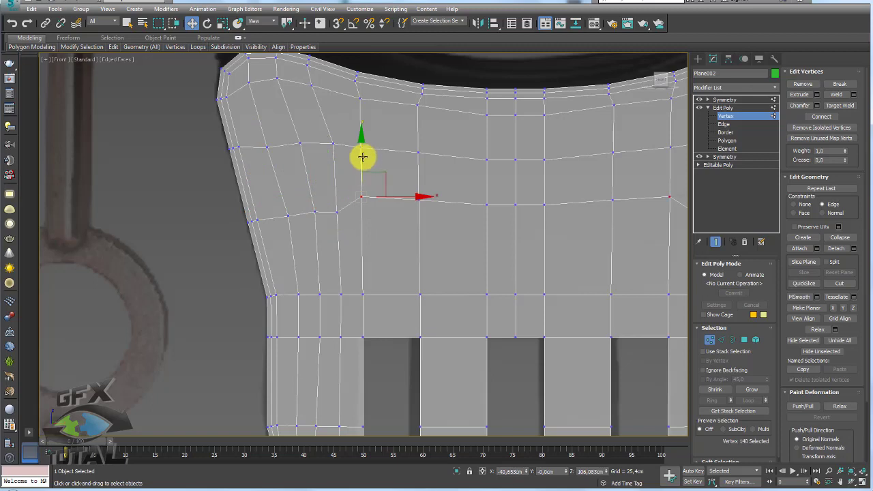
{"action": "left_click", "coordinate": [418, 201]}
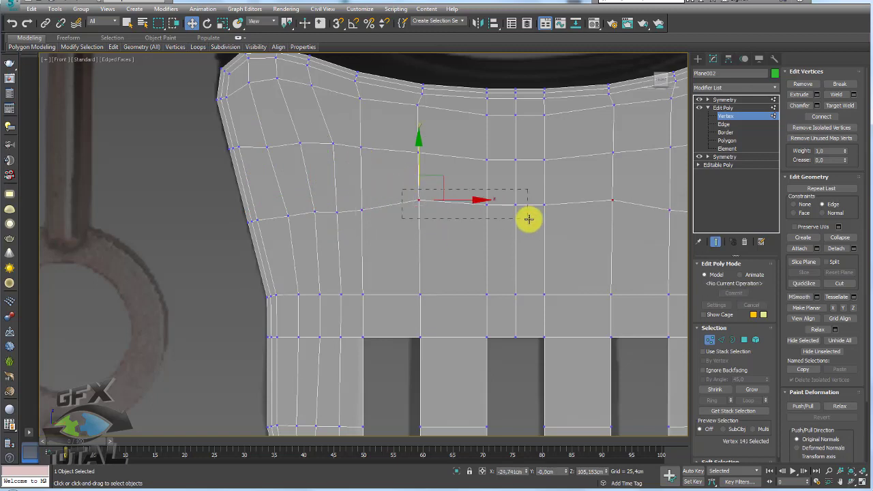
{"action": "left_click_drag", "start_coordinate": [528, 218], "coordinate": [529, 219]}
{"action": "left_click_drag", "start_coordinate": [473, 165], "coordinate": [473, 176]}
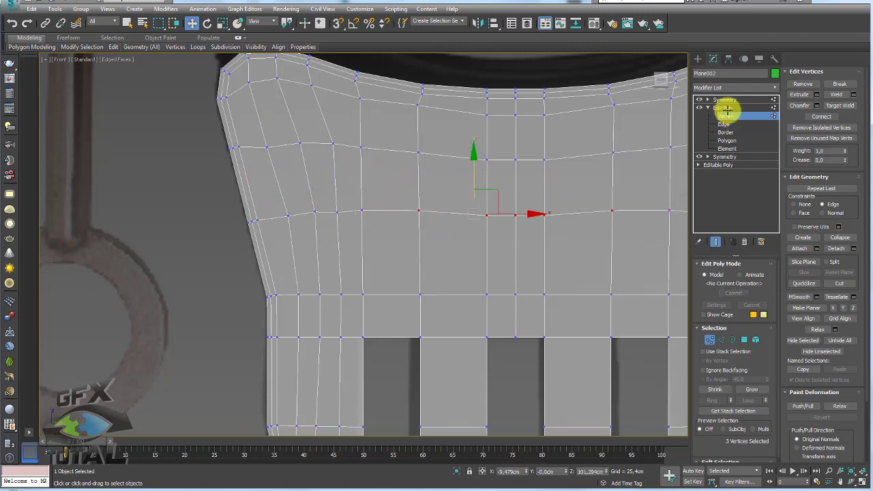
- View the complete mirrored four-tooth plate from the Symmetry modifier
{"action": "left_click", "coordinate": [725, 99]}
{"action": "scroll", "coordinate": [514, 155], "scroll_direction": "down", "scroll_amount": 3}
{"action": "scroll", "coordinate": [362, 180], "scroll_direction": "down", "scroll_amount": 2}
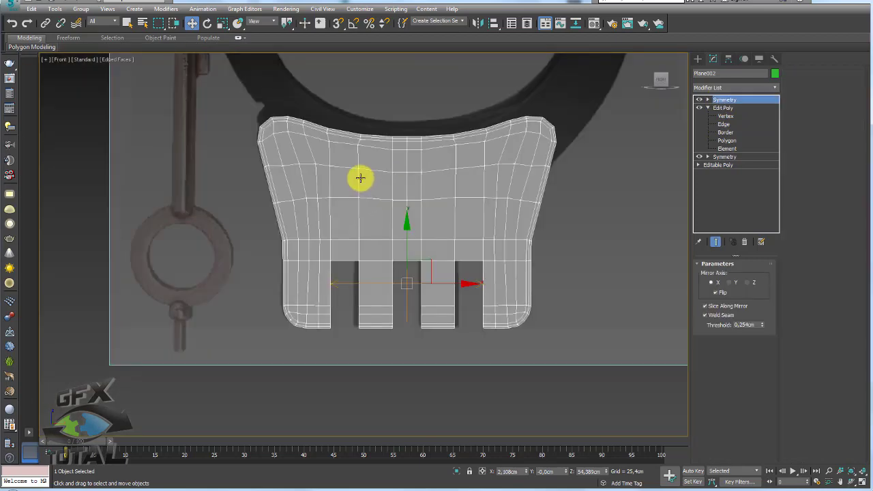
- Hide the lock plate from a perspective view of it
{"action": "key", "text": "p"}
{"action": "mouse_move", "coordinate": [364, 180]}
{"action": "middle_mouse_down", "text": "alt"}
{"action": "mouse_move", "coordinate": [364, 189]}
{"action": "mouse_move", "coordinate": [391, 203]}
{"action": "mouse_move", "coordinate": [378, 212]}
{"action": "middle_mouse_up", "text": "alt"}
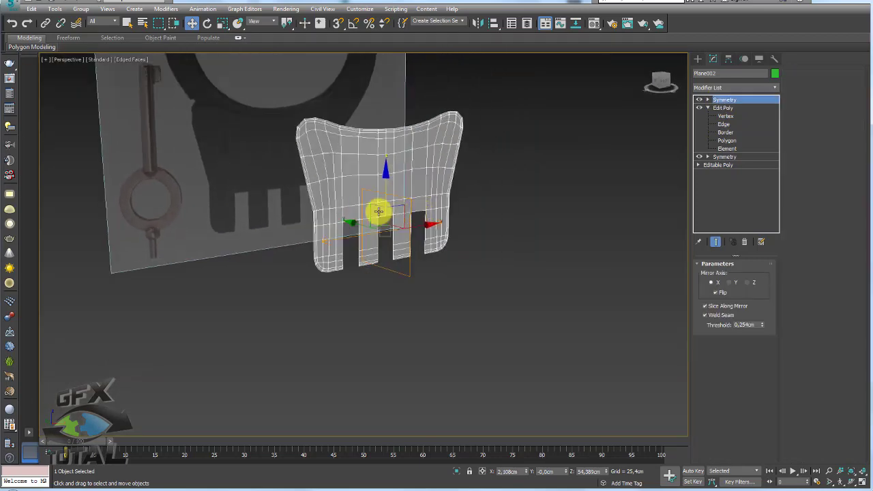
{"action": "scroll", "coordinate": [298, 240], "scroll_direction": "up", "scroll_amount": 3}
{"action": "scroll", "coordinate": [296, 224], "scroll_direction": "up", "scroll_amount": 3}
{"action": "scroll", "coordinate": [277, 239], "scroll_direction": "up", "scroll_amount": 2}
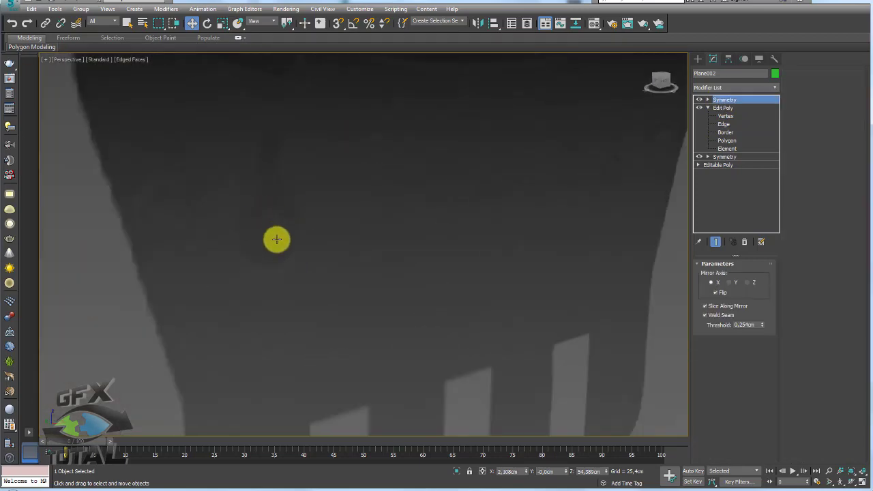
{"action": "scroll", "coordinate": [276, 238], "scroll_direction": "down", "scroll_amount": 5}
{"action": "right_click", "coordinate": [409, 248]}
{"action": "left_click", "coordinate": [464, 233]}
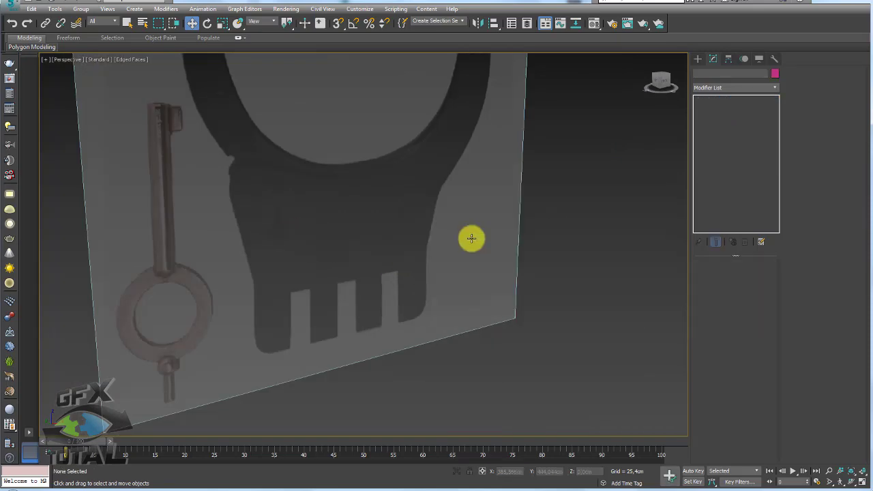
- Zoom in on the handcuff reference in the Front view and bring up the Splines shape options
{"action": "middle_click_drag", "start_coordinate": [472, 238], "coordinate": [448, 253], "text": "alt"}
{"action": "key", "text": "f"}
{"action": "middle_click_drag", "start_coordinate": [337, 224], "coordinate": [357, 267]}
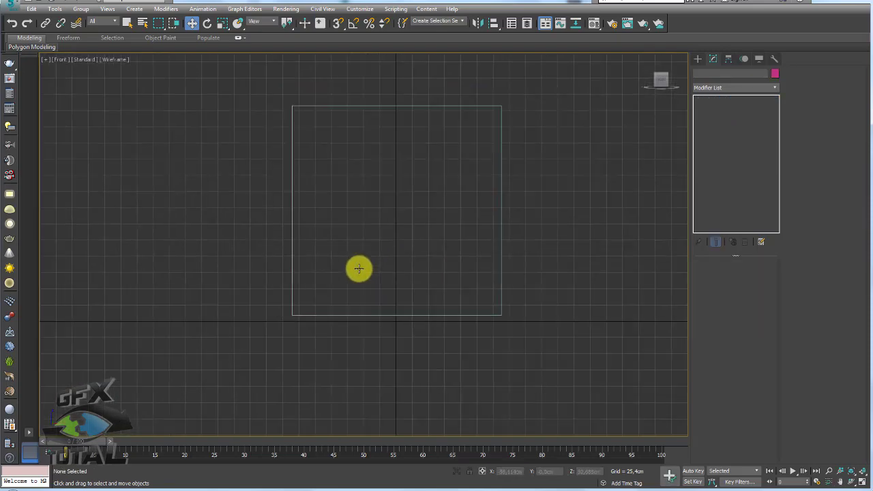
{"action": "scroll", "coordinate": [350, 239], "scroll_direction": "up", "scroll_amount": 2}
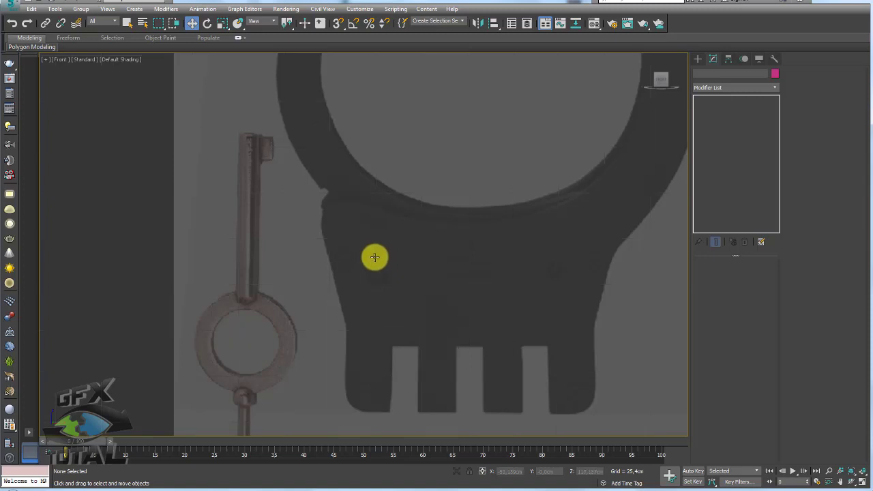
{"action": "scroll", "coordinate": [375, 258], "scroll_direction": "up", "scroll_amount": 3}
{"action": "scroll", "coordinate": [370, 189], "scroll_direction": "up", "scroll_amount": 3}
{"action": "left_click", "coordinate": [698, 59]}
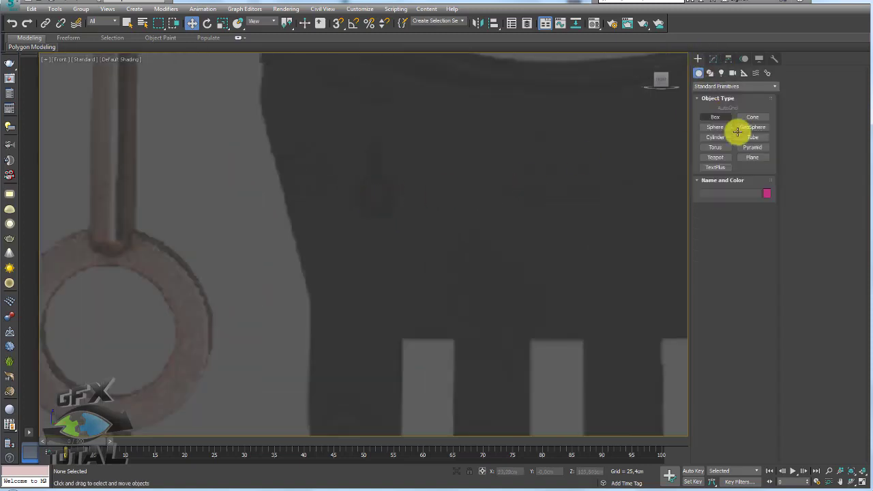
{"action": "scroll", "coordinate": [316, 232], "scroll_direction": "up", "scroll_amount": 3}
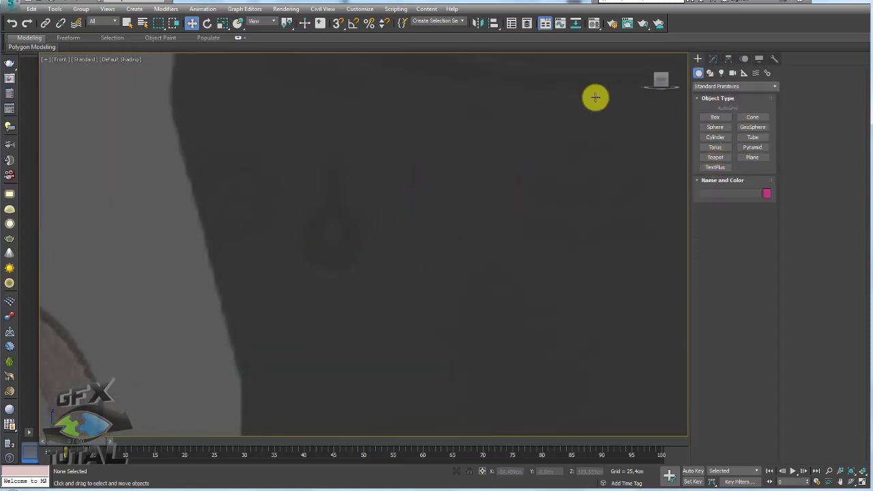
{"action": "left_click", "coordinate": [709, 73]}
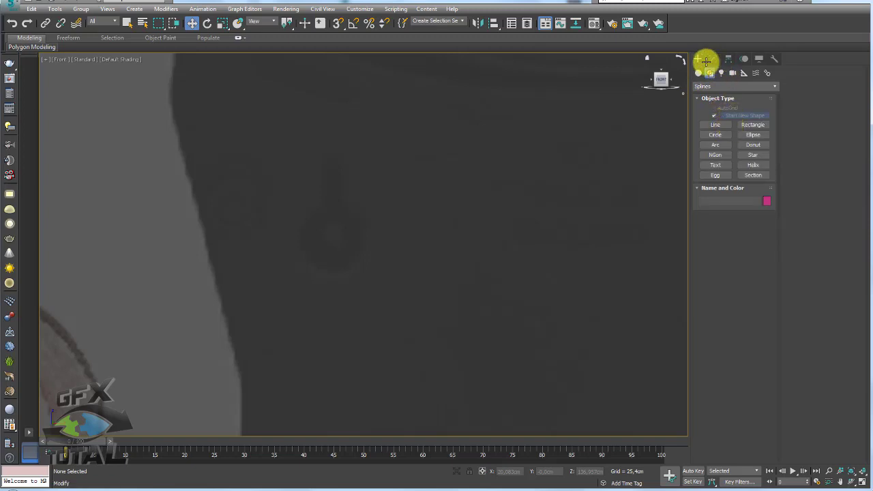
- Draw a small Circle spline on the plate's upper-left and move it up and right
{"action": "left_click", "coordinate": [714, 134]}
{"action": "left_click_drag", "start_coordinate": [311, 214], "coordinate": [334, 246]}
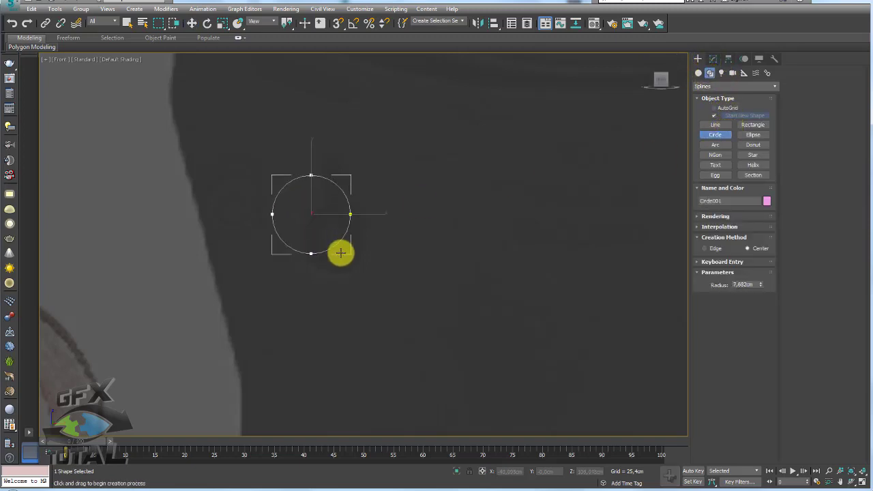
{"action": "key", "text": "w"}
{"action": "left_click_drag", "start_coordinate": [326, 191], "coordinate": [354, 219]}
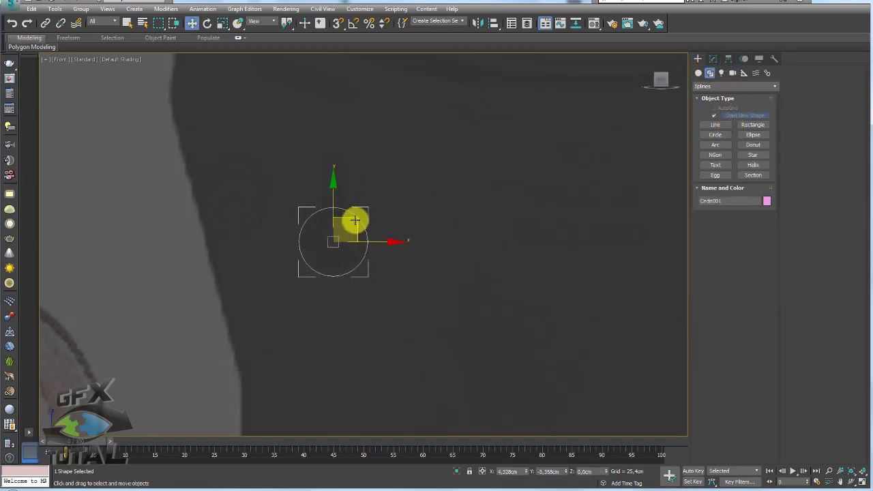
- Draw a narrow Rectangle spline above the circle and select both shapes
{"action": "left_click", "coordinate": [753, 125]}
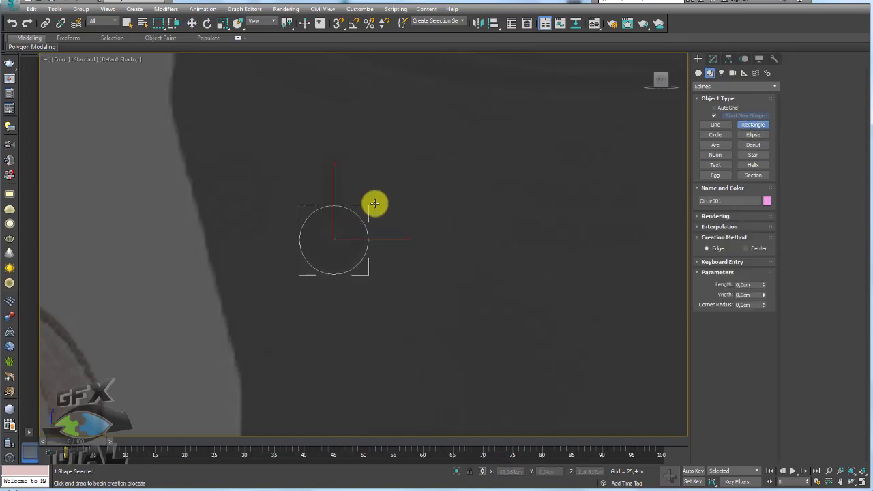
{"action": "left_click_drag", "start_coordinate": [322, 217], "coordinate": [347, 159]}
{"action": "key", "text": "w"}
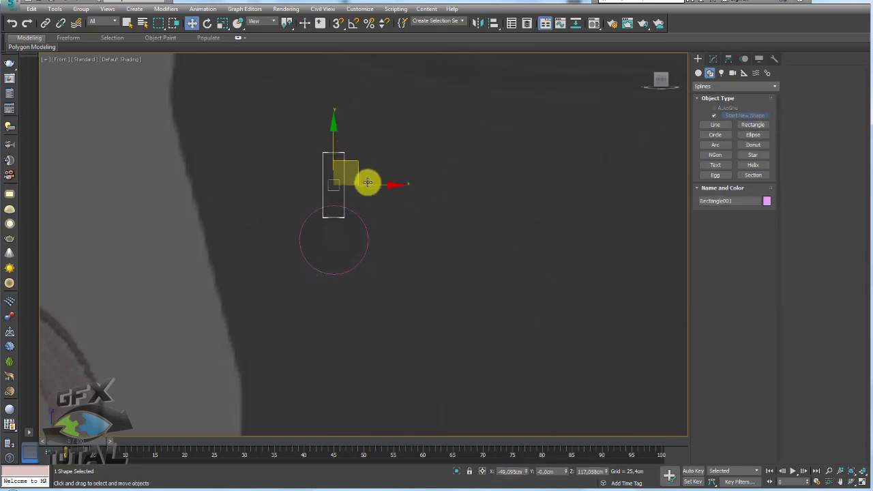
{"action": "scroll", "coordinate": [366, 181], "scroll_direction": "down", "scroll_amount": 3}
{"action": "left_click", "coordinate": [362, 201], "text": "ctrl"}
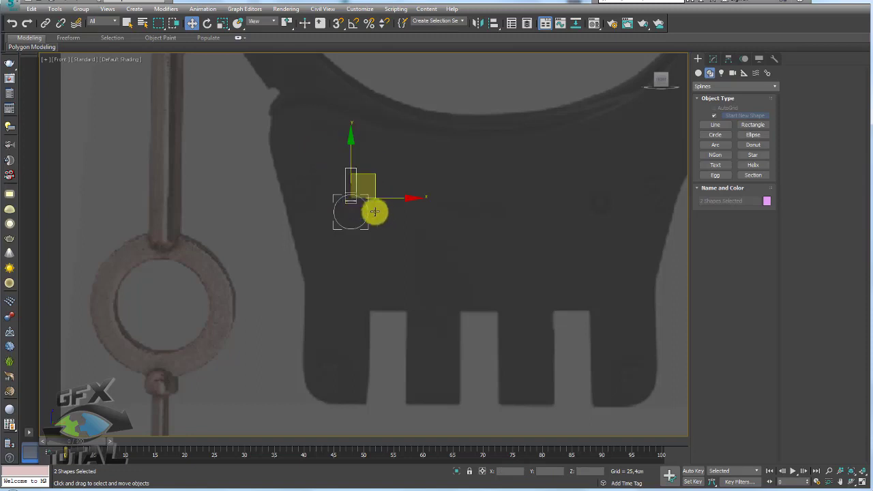
{"action": "scroll", "coordinate": [374, 211], "scroll_direction": "down", "scroll_amount": 4}
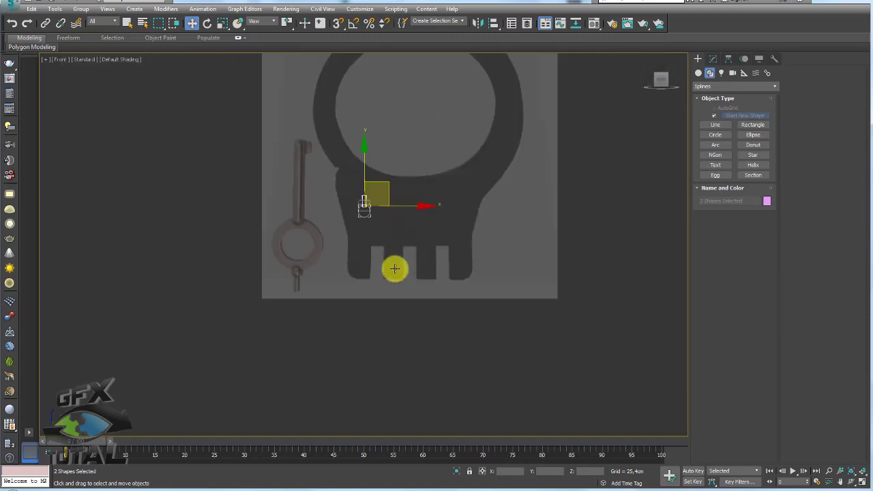
- Unhide All so the lock plate shows again beneath the keyhole splines
{"action": "right_click", "coordinate": [417, 329]}
{"action": "left_click", "coordinate": [442, 287]}
{"action": "left_click", "coordinate": [441, 287]}
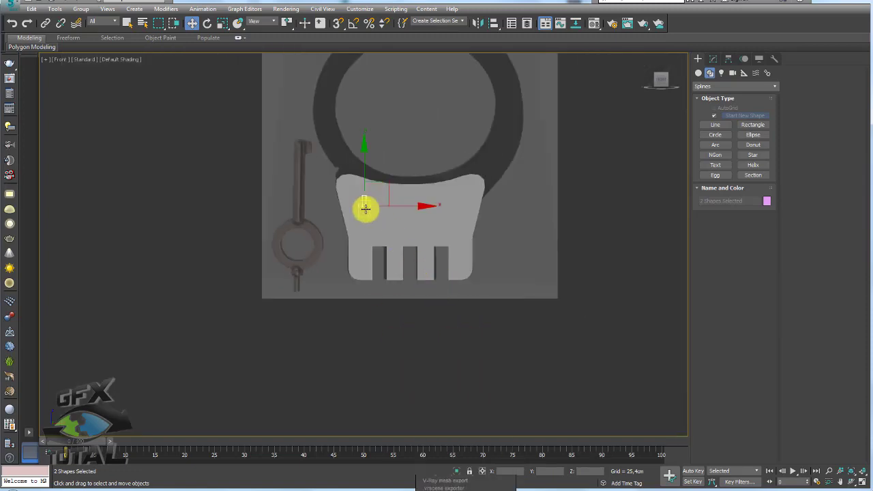
{"action": "scroll", "coordinate": [364, 209], "scroll_direction": "up", "scroll_amount": 5}
{"action": "scroll", "coordinate": [382, 241], "scroll_direction": "up", "scroll_amount": 2}
{"action": "scroll", "coordinate": [403, 255], "scroll_direction": "down", "scroll_amount": 2}
- Select the lock plate and show it in wireframe with edges visible
{"action": "key", "text": "F4"}
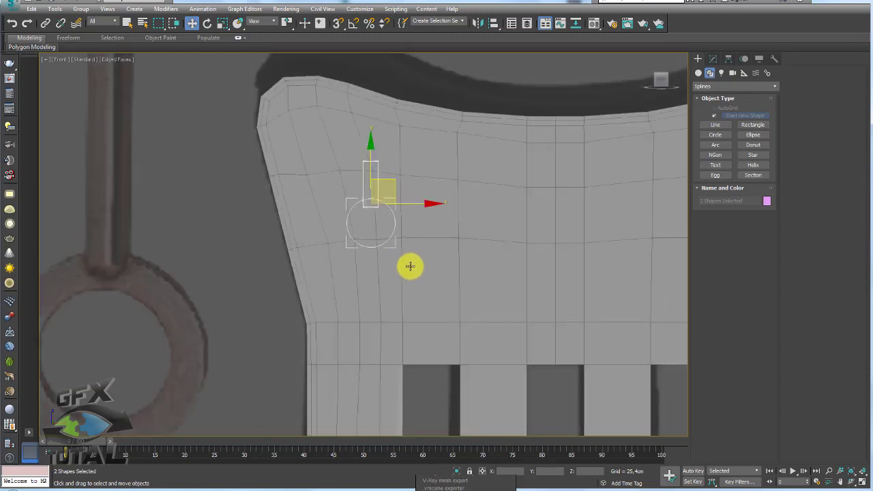
{"action": "mouse_move", "coordinate": [409, 265]}
{"action": "middle_mouse_down"}
{"action": "mouse_move", "coordinate": [396, 259]}
{"action": "mouse_move", "coordinate": [406, 257]}
{"action": "middle_mouse_up"}
{"action": "left_click", "coordinate": [399, 265]}
{"action": "key", "text": "F3"}
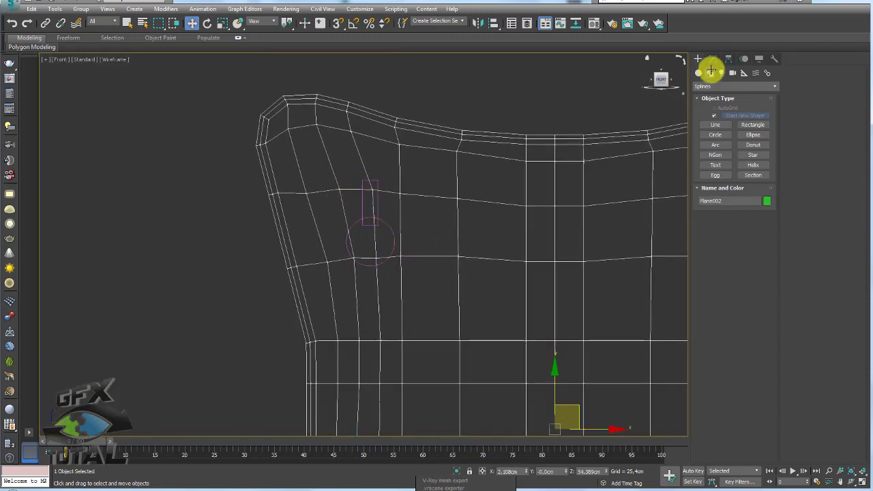
- In Edit Poly Vertex mode, move a plate vertex up to the keyhole rectangle's top
{"action": "left_click", "coordinate": [712, 59]}
{"action": "scroll", "coordinate": [348, 229], "scroll_direction": "down", "scroll_amount": 3}
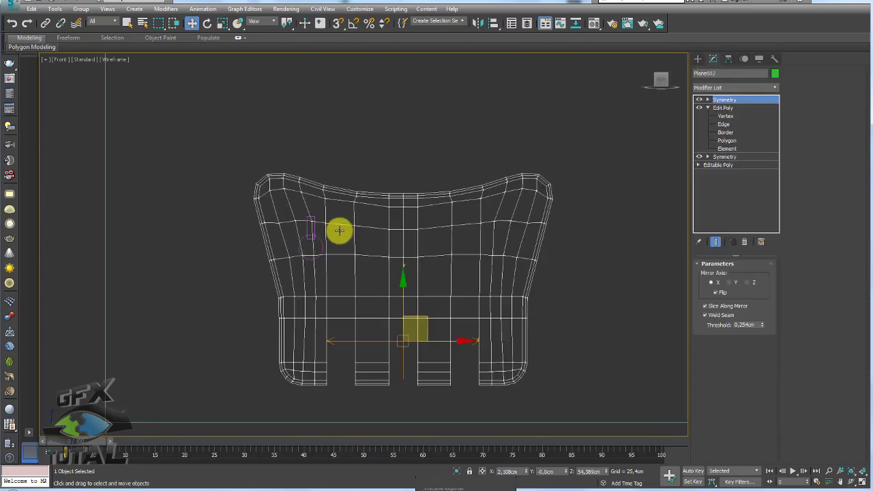
{"action": "scroll", "coordinate": [341, 230], "scroll_direction": "up", "scroll_amount": 3}
{"action": "left_click", "coordinate": [725, 117]}
{"action": "scroll", "coordinate": [287, 225], "scroll_direction": "up", "scroll_amount": 3}
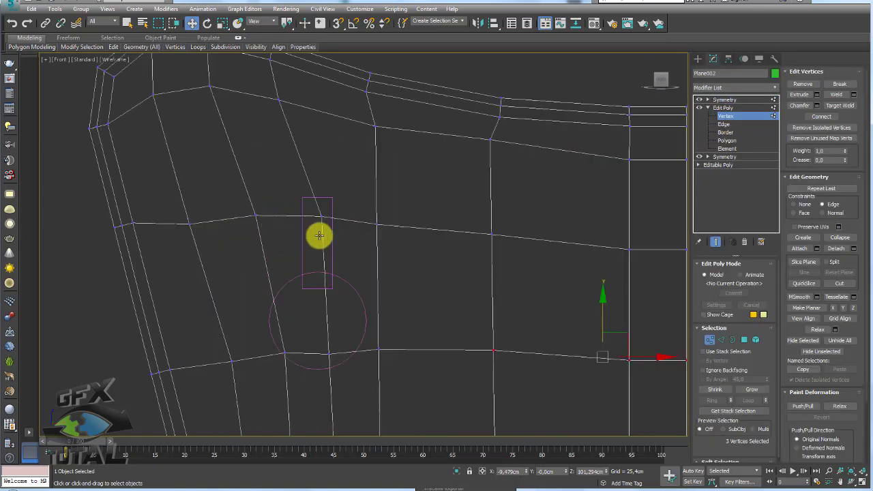
{"action": "left_click_drag", "start_coordinate": [344, 193], "coordinate": [330, 168]}
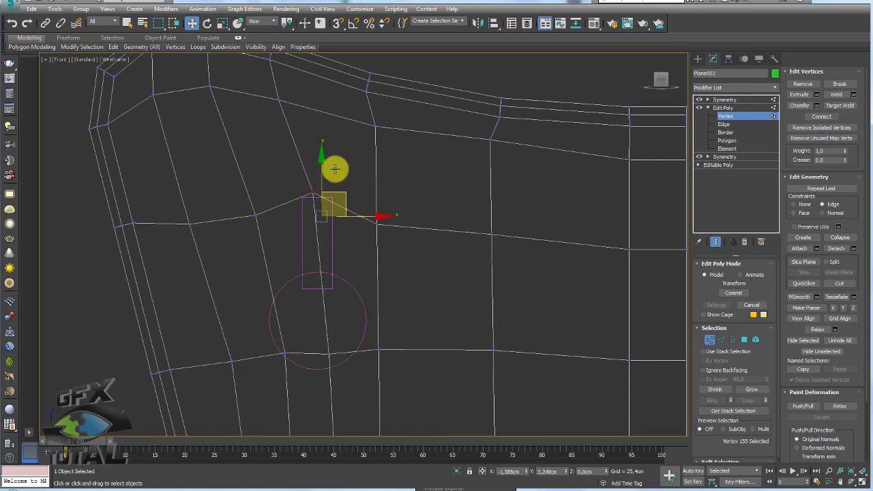
{"action": "key", "text": "ctrl+z"}
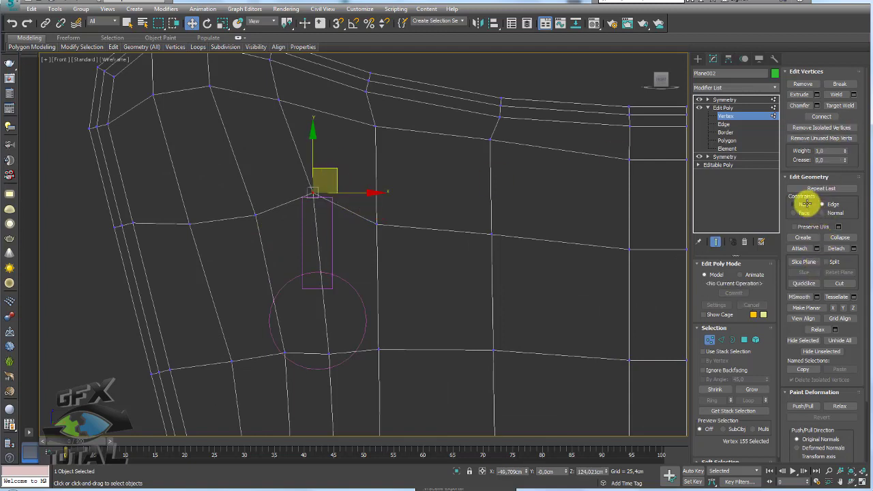
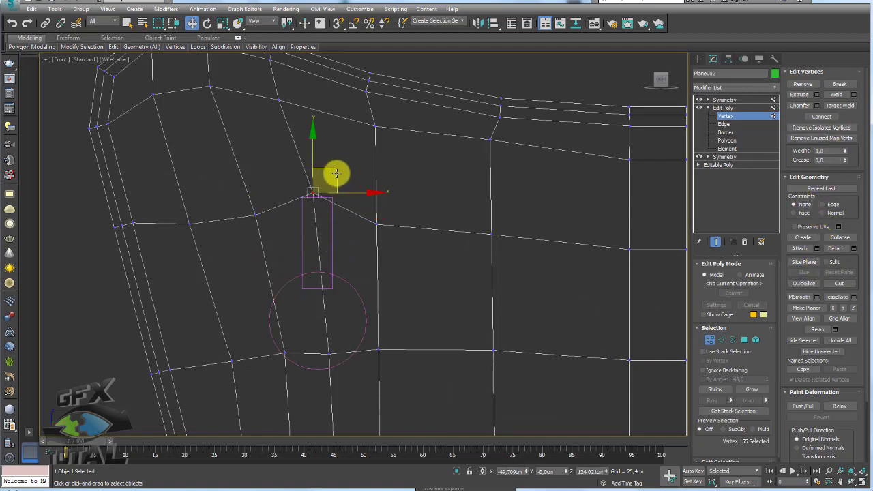
- Nudge the vertices beside the keyhole slot, moving the left one up and left
{"action": "left_click_drag", "start_coordinate": [331, 171], "coordinate": [336, 153]}
{"action": "key", "text": "ctrl+z"}
{"action": "left_click", "coordinate": [255, 215]}
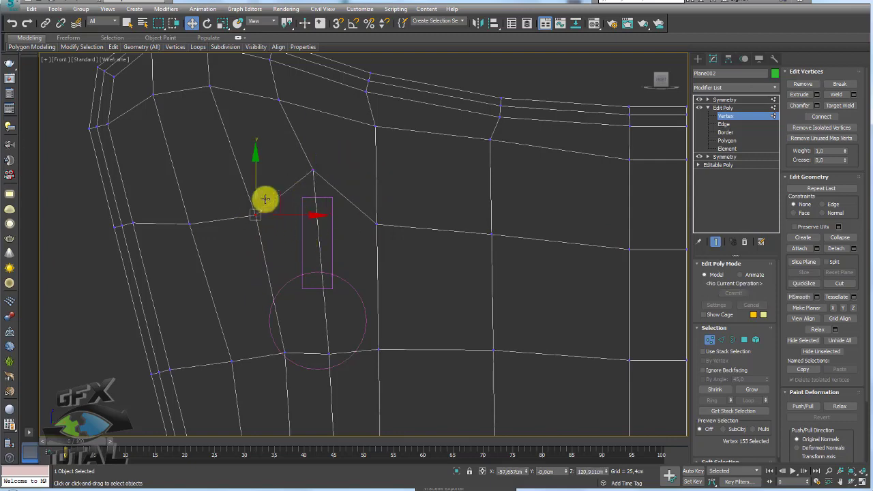
{"action": "left_click_drag", "start_coordinate": [272, 184], "coordinate": [264, 162]}
{"action": "left_click", "coordinate": [376, 223]}
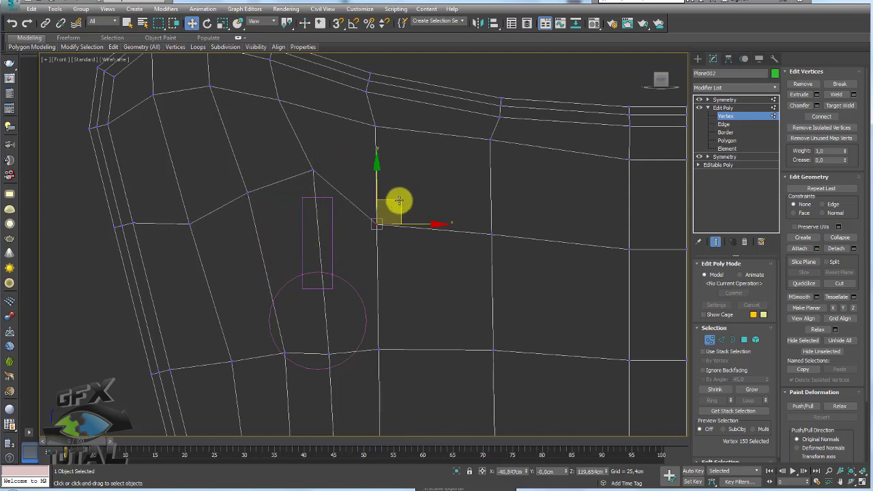
{"action": "middle_click_drag", "start_coordinate": [400, 380], "coordinate": [413, 273]}
{"action": "scroll", "coordinate": [413, 279], "scroll_direction": "down", "scroll_amount": 3}
{"action": "scroll", "coordinate": [413, 287], "scroll_direction": "up", "scroll_amount": 1}
- Raise the three vertices above the keyhole circle and the vertices on either side
{"action": "left_click_drag", "start_coordinate": [408, 271], "coordinate": [323, 232]}
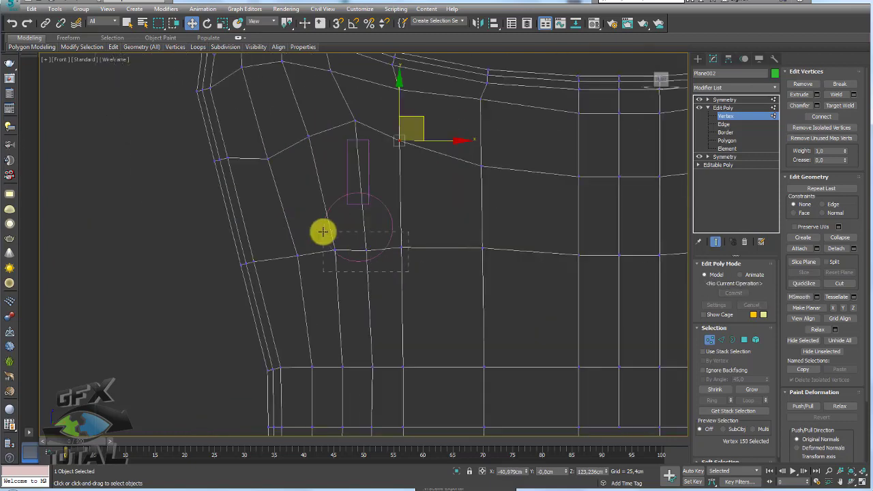
{"action": "left_click_drag", "start_coordinate": [389, 228], "coordinate": [380, 186]}
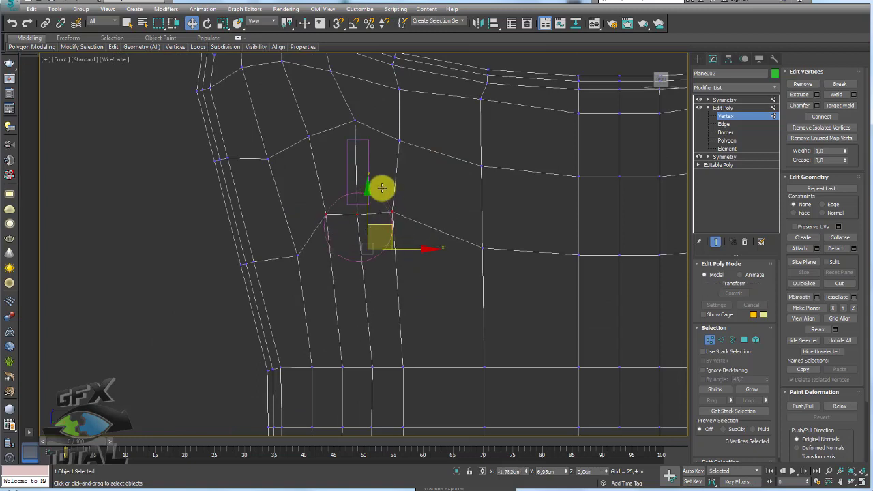
{"action": "left_click", "coordinate": [299, 257]}
{"action": "left_click_drag", "start_coordinate": [307, 247], "coordinate": [297, 216]}
{"action": "left_click", "coordinate": [483, 247]}
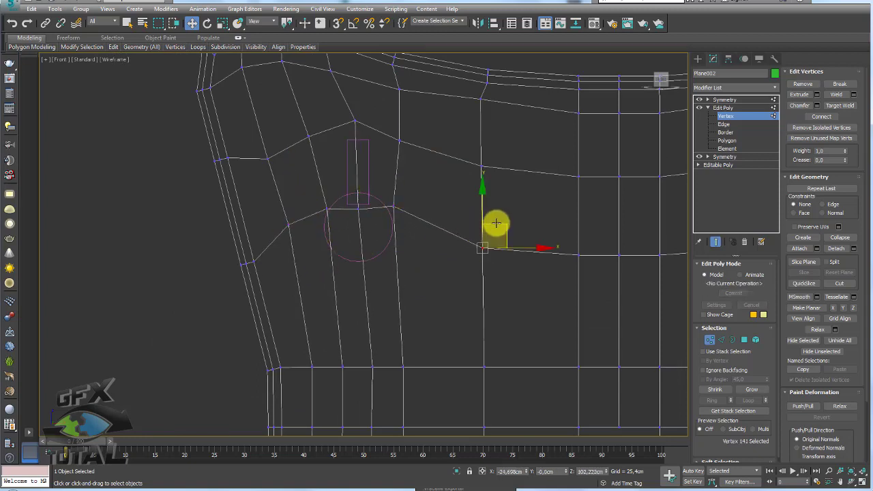
{"action": "left_click_drag", "start_coordinate": [496, 223], "coordinate": [502, 193]}
- Raise the three vertices along the left outer shoulder edge
{"action": "left_click_drag", "start_coordinate": [232, 252], "coordinate": [259, 273]}
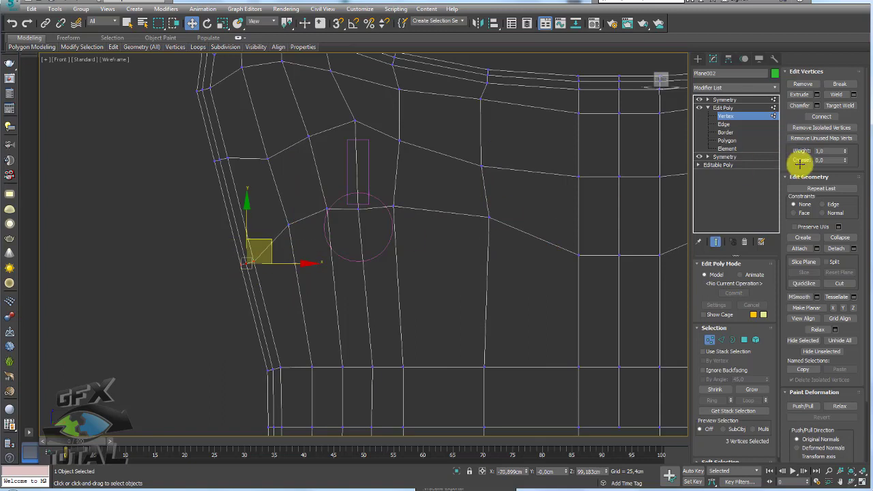
{"action": "mouse_move", "coordinate": [249, 220]}
{"action": "left_mouse_down"}
{"action": "mouse_move", "coordinate": [265, 206]}
{"action": "mouse_move", "coordinate": [285, 214]}
{"action": "left_mouse_up"}
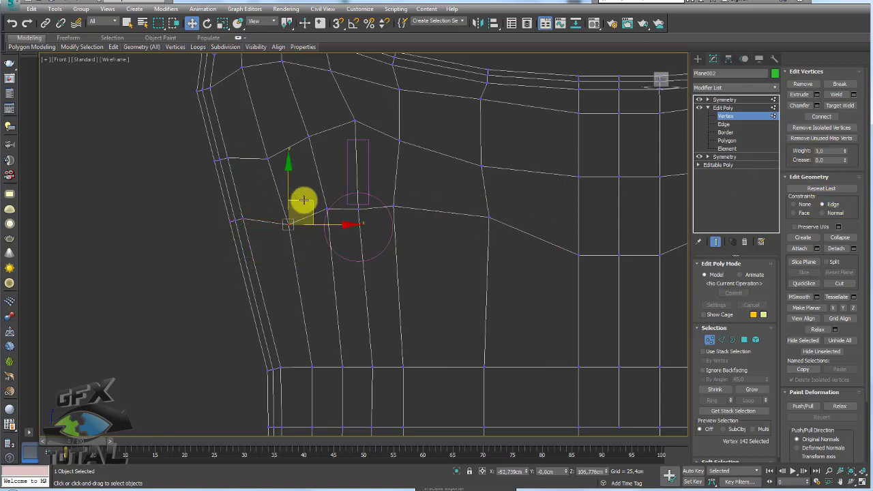
{"action": "scroll", "coordinate": [475, 241], "scroll_direction": "down", "scroll_amount": 3}
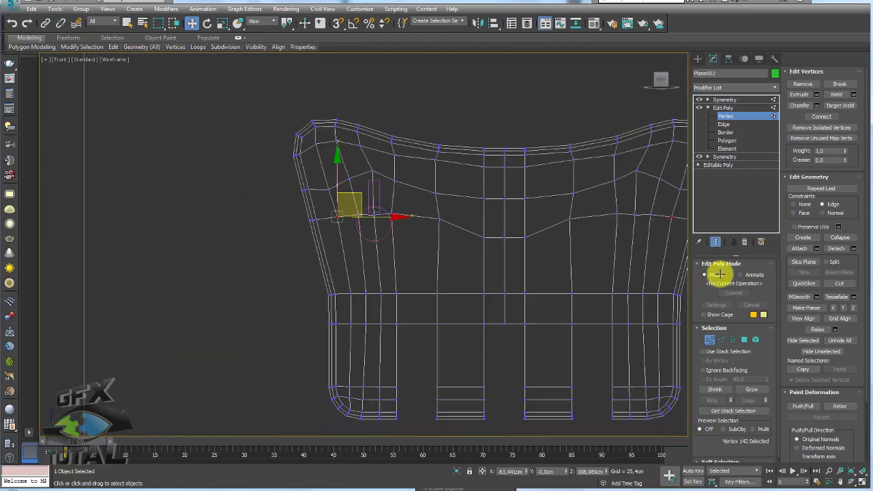
- Ring the left-side vertical edges and connect them into a new horizontal edge loop
{"action": "left_click", "coordinate": [724, 339]}
{"action": "left_click_drag", "start_coordinate": [292, 262], "coordinate": [315, 265]}
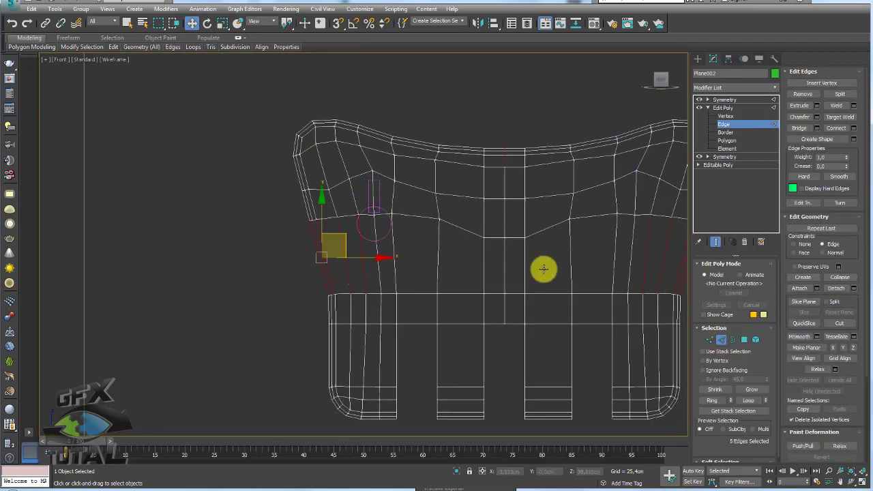
{"action": "left_click", "coordinate": [712, 398]}
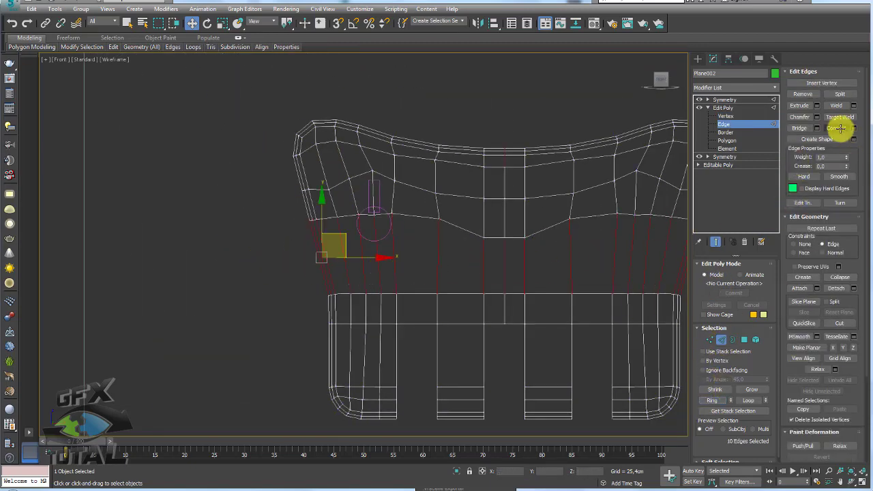
{"action": "left_click", "coordinate": [837, 127]}
{"action": "middle_click_drag", "start_coordinate": [542, 235], "coordinate": [353, 250]}
{"action": "scroll", "coordinate": [362, 250], "scroll_direction": "up", "scroll_amount": 1}
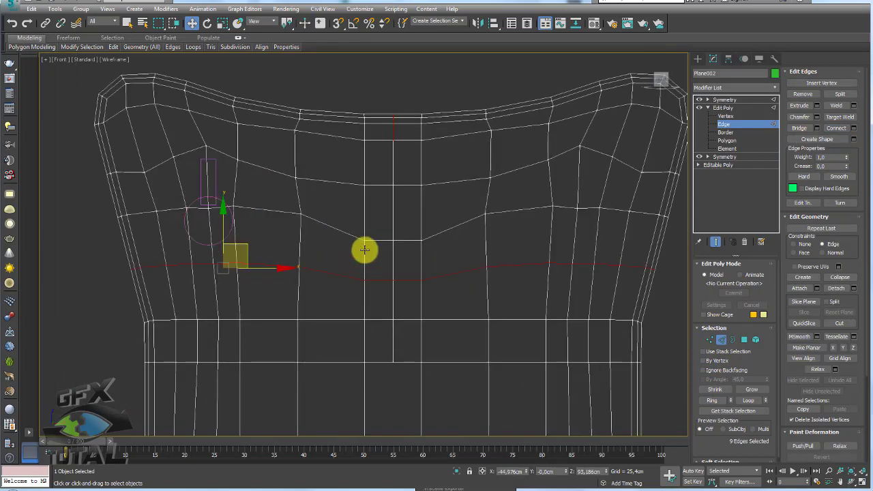
{"action": "scroll", "coordinate": [378, 238], "scroll_direction": "down", "scroll_amount": 1}
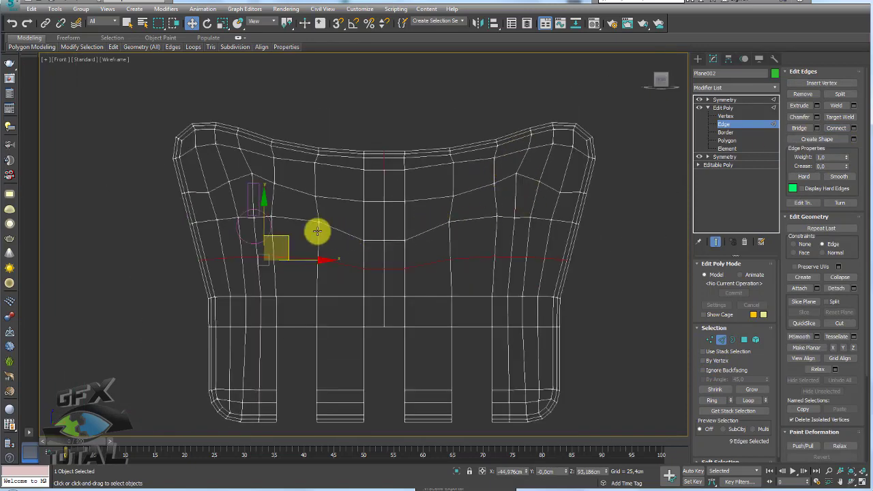
{"action": "middle_click_drag", "start_coordinate": [418, 265], "coordinate": [440, 238]}
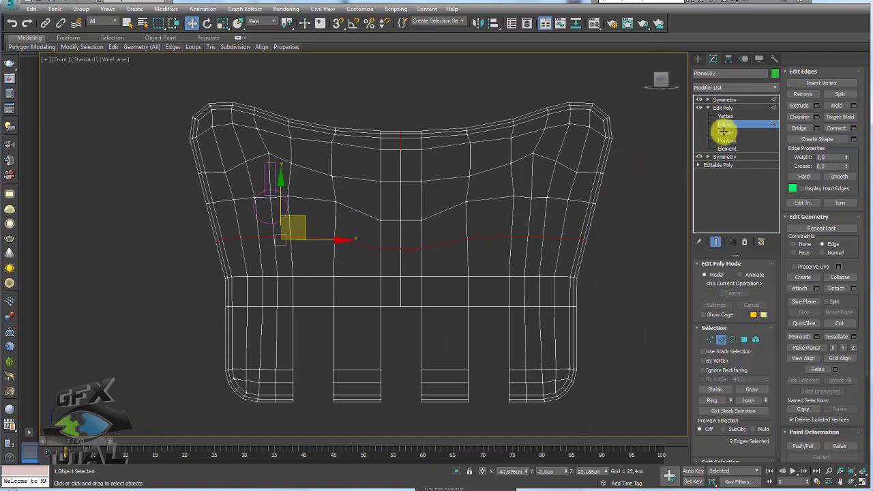
- Collapse the Symmetry and Edit Poly modifiers into one Editable Poly
{"action": "left_click", "coordinate": [724, 108]}
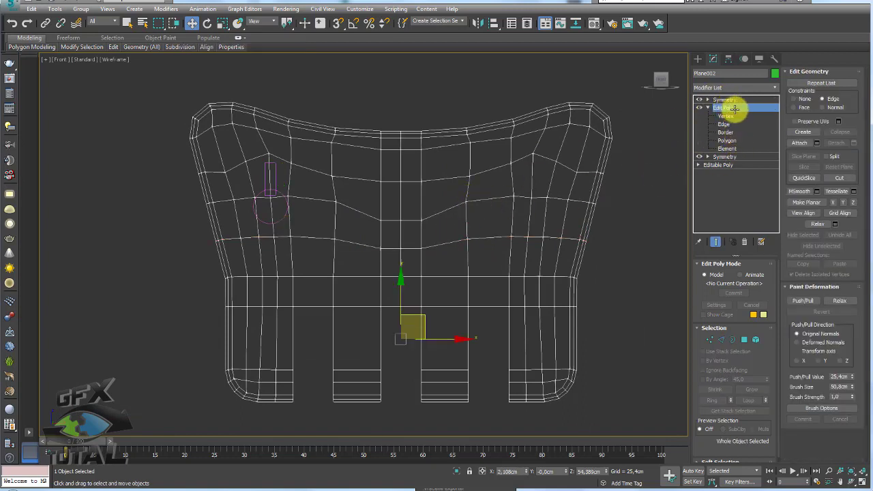
{"action": "left_click", "coordinate": [735, 100]}
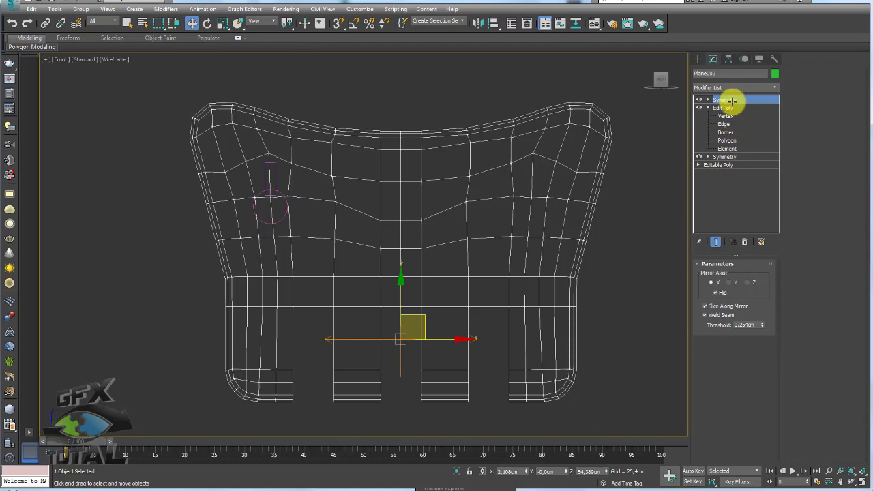
{"action": "left_click", "coordinate": [721, 275]}
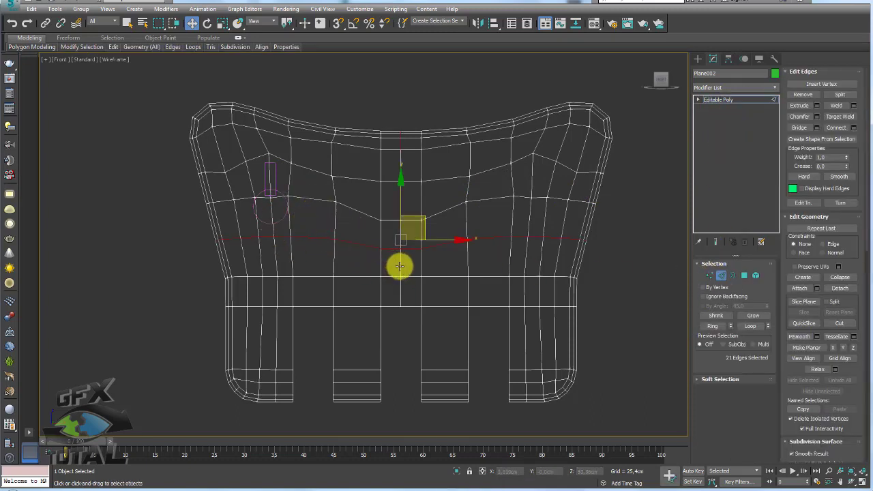
- Delete the vertical edge loop just right of centre
{"action": "double_click", "coordinate": [398, 266]}
{"action": "left_click", "coordinate": [803, 94]}
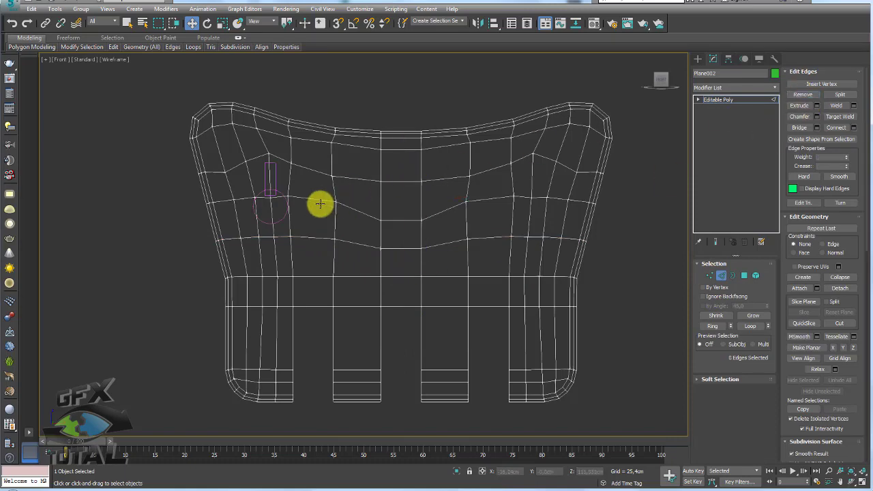
{"action": "scroll", "coordinate": [317, 200], "scroll_direction": "up", "scroll_amount": 5}
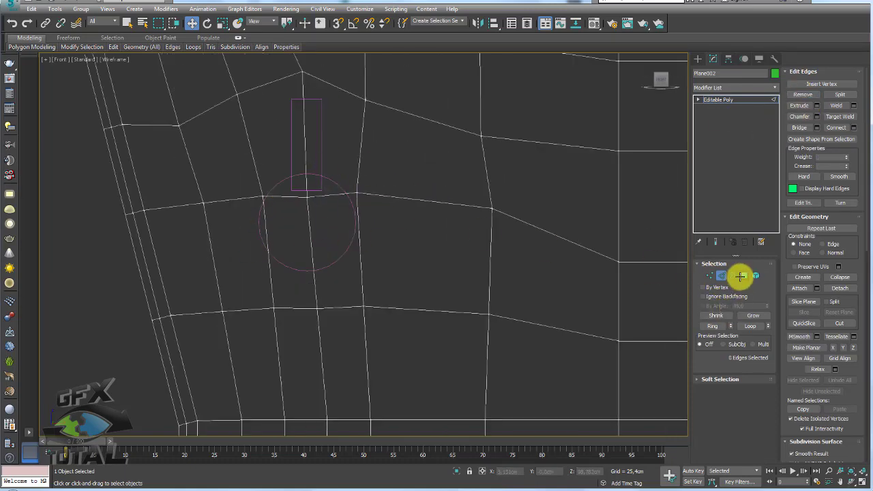
{"action": "left_click", "coordinate": [741, 276]}
- Scale the keyhole vertices apart horizontally and lower them to pull the edge down
{"action": "left_click", "coordinate": [709, 275]}
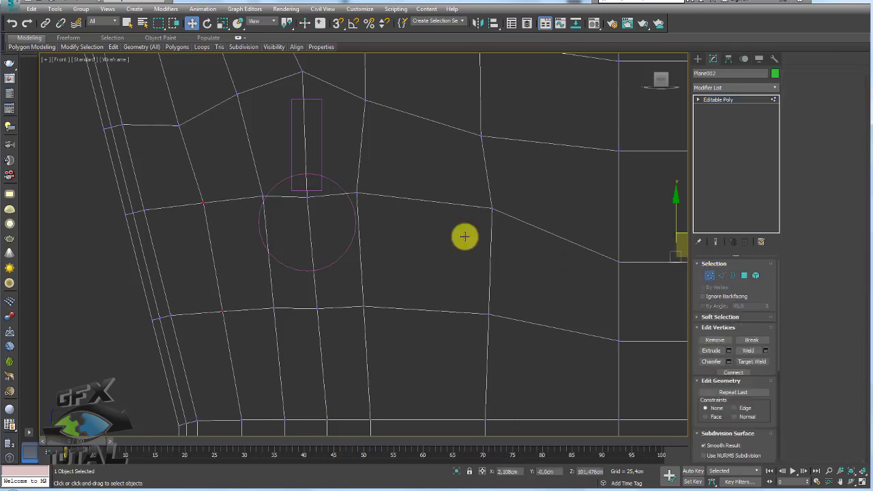
{"action": "key", "text": "r"}
{"action": "mouse_move", "coordinate": [256, 176]}
{"action": "left_mouse_down"}
{"action": "mouse_move", "coordinate": [375, 205]}
{"action": "mouse_move", "coordinate": [400, 197]}
{"action": "mouse_move", "coordinate": [386, 196]}
{"action": "left_mouse_up"}
{"action": "key", "text": "w"}
{"action": "left_click_drag", "start_coordinate": [322, 174], "coordinate": [323, 199]}
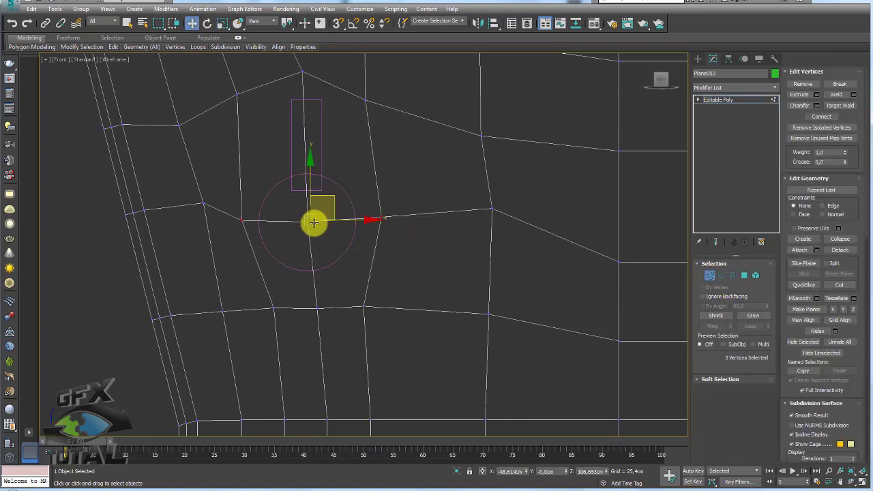
{"action": "middle_click_drag", "start_coordinate": [322, 191], "coordinate": [330, 233]}
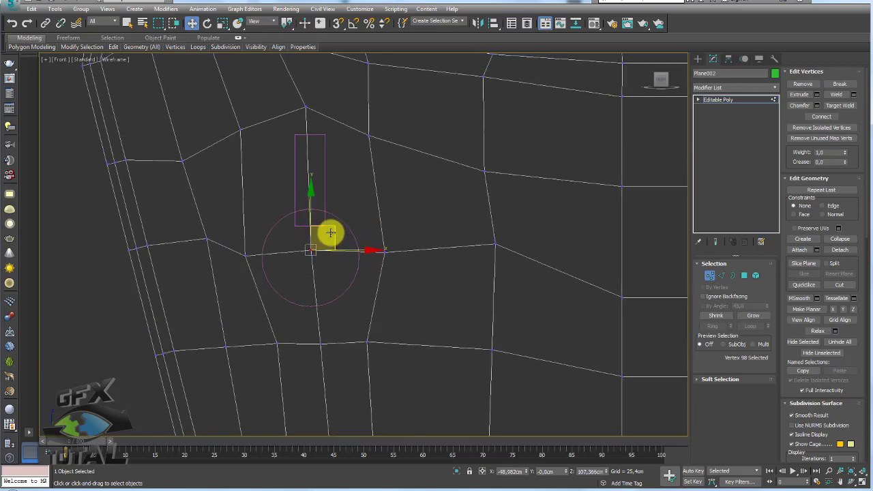
{"action": "middle_click_drag", "start_coordinate": [311, 195], "coordinate": [312, 214]}
{"action": "scroll", "coordinate": [362, 218], "scroll_direction": "down", "scroll_amount": 3}
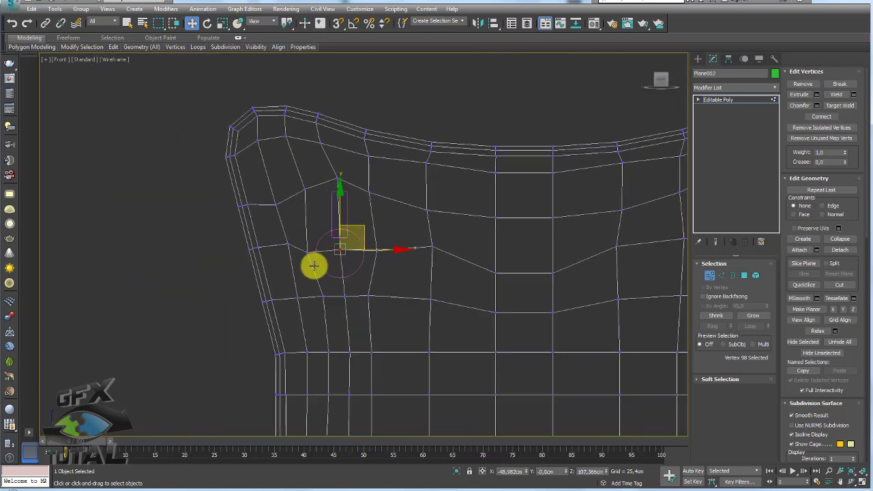
- Add two more horizontal edge loops near the keyhole with Ring and Connect
{"action": "left_click", "coordinate": [720, 275]}
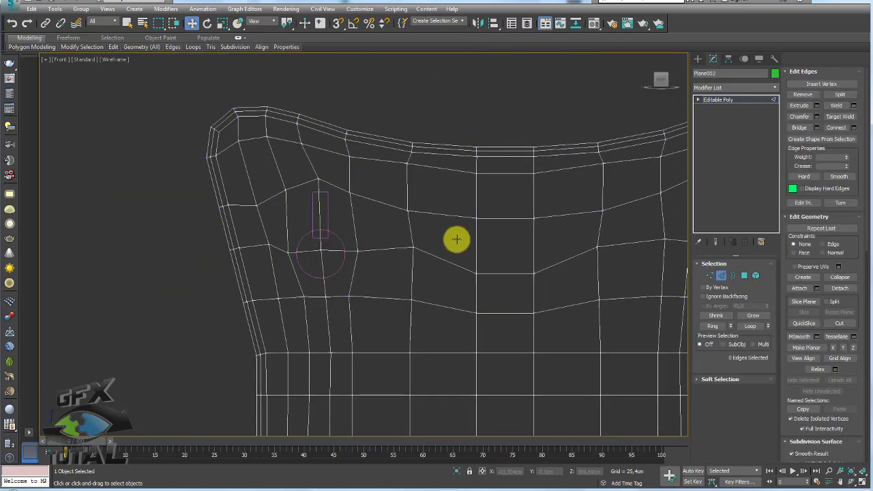
{"action": "left_click", "coordinate": [712, 326]}
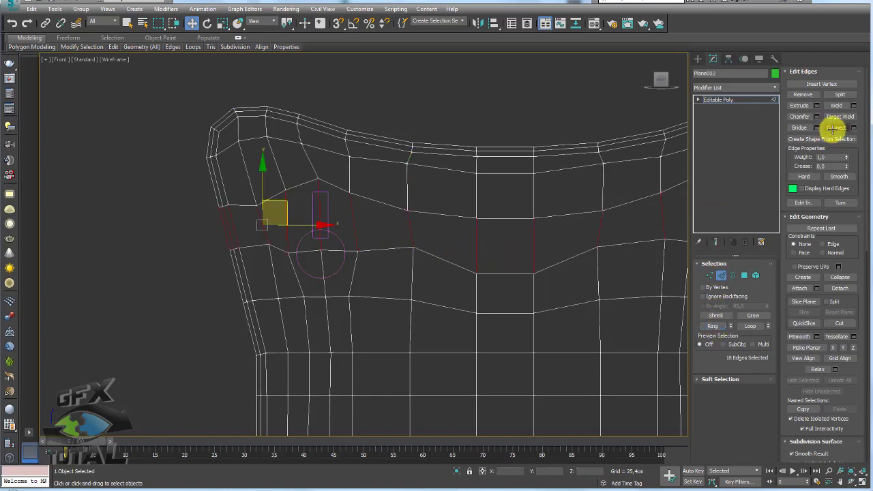
{"action": "left_click", "coordinate": [832, 128]}
{"action": "left_click", "coordinate": [357, 281]}
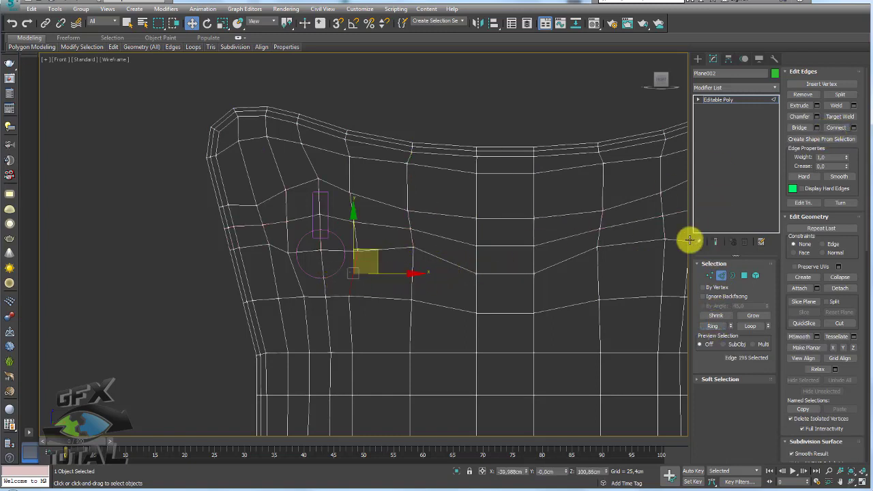
{"action": "left_click", "coordinate": [711, 326]}
{"action": "left_click", "coordinate": [839, 128]}
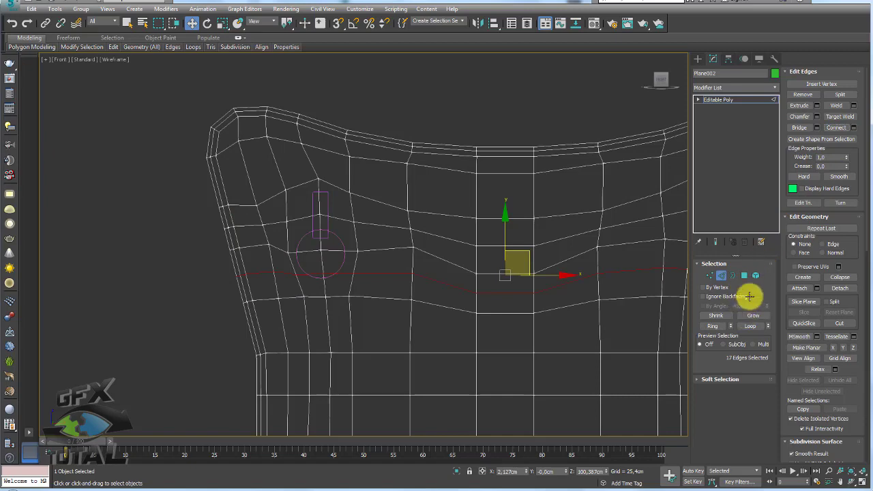
{"action": "scroll", "coordinate": [334, 274], "scroll_direction": "up", "scroll_amount": 4}
- Lower two vertices of the new loop toward the keyhole
{"action": "left_click", "coordinate": [314, 272]}
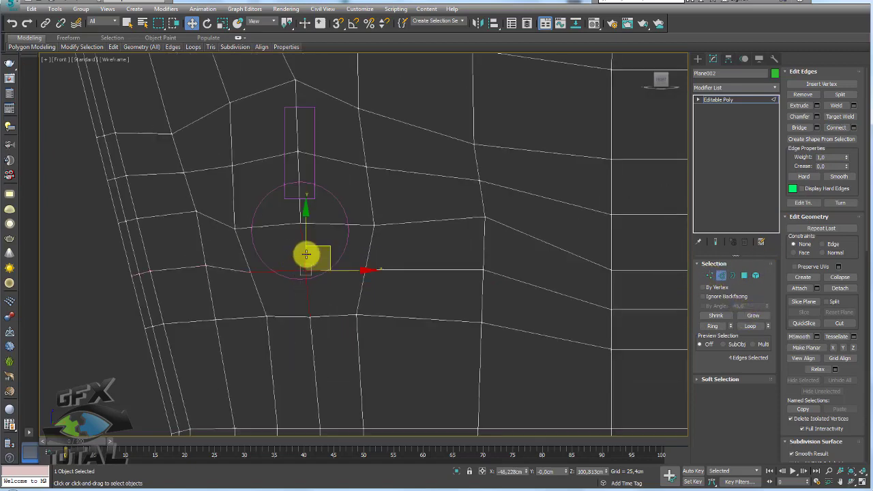
{"action": "left_click", "coordinate": [709, 275]}
{"action": "left_click_drag", "start_coordinate": [303, 275], "coordinate": [326, 266]}
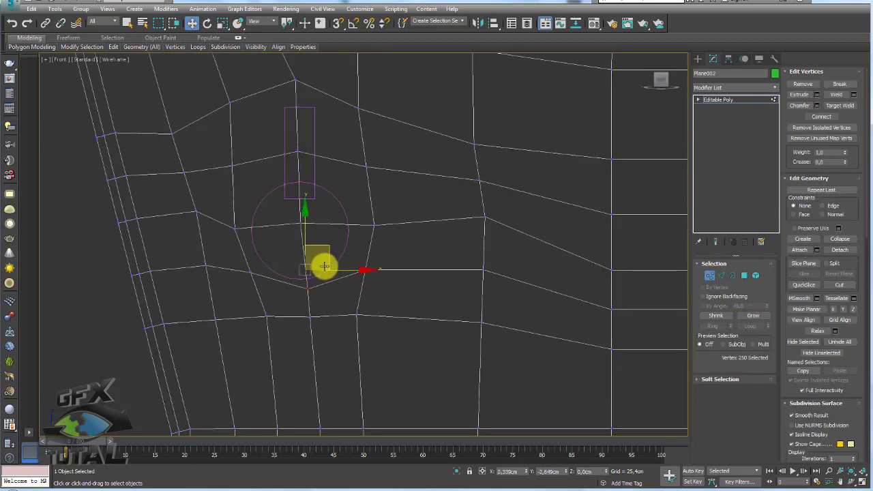
{"action": "left_click", "coordinate": [307, 222]}
{"action": "left_click_drag", "start_coordinate": [318, 202], "coordinate": [318, 216]}
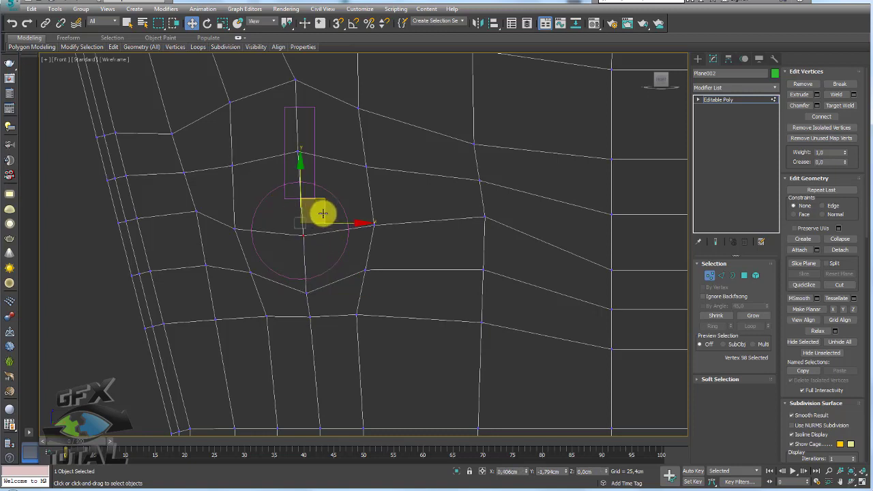
- Pull the vertices above the keyhole circle down toward its centre
{"action": "left_click", "coordinate": [297, 152]}
{"action": "left_click", "coordinate": [233, 166]}
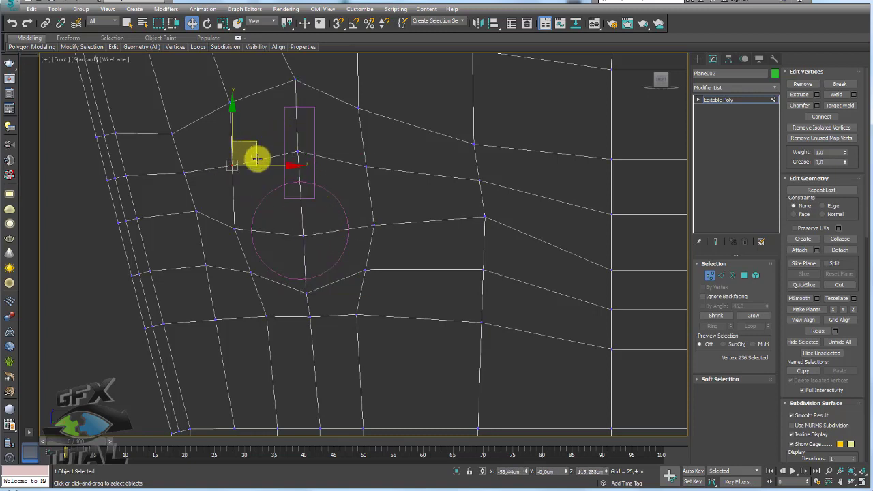
{"action": "left_click_drag", "start_coordinate": [254, 145], "coordinate": [264, 160]}
{"action": "left_click", "coordinate": [298, 152]}
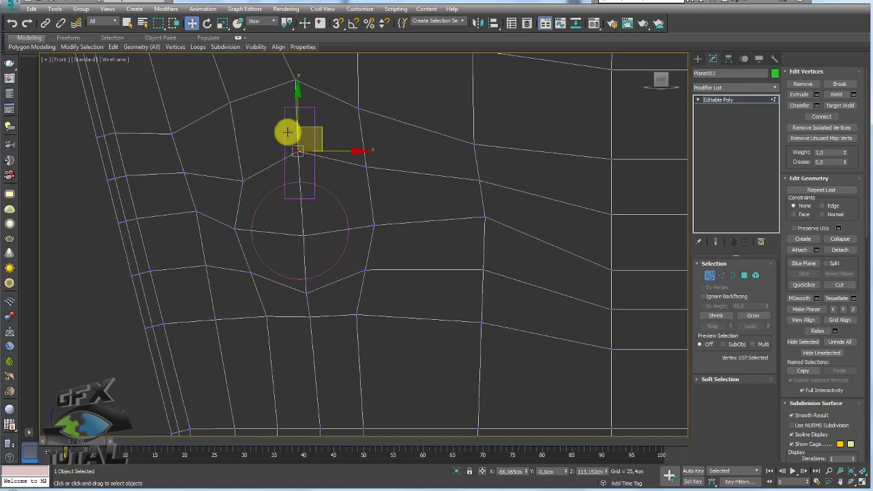
{"action": "left_click_drag", "start_coordinate": [312, 127], "coordinate": [315, 137]}
{"action": "left_click", "coordinate": [365, 171]}
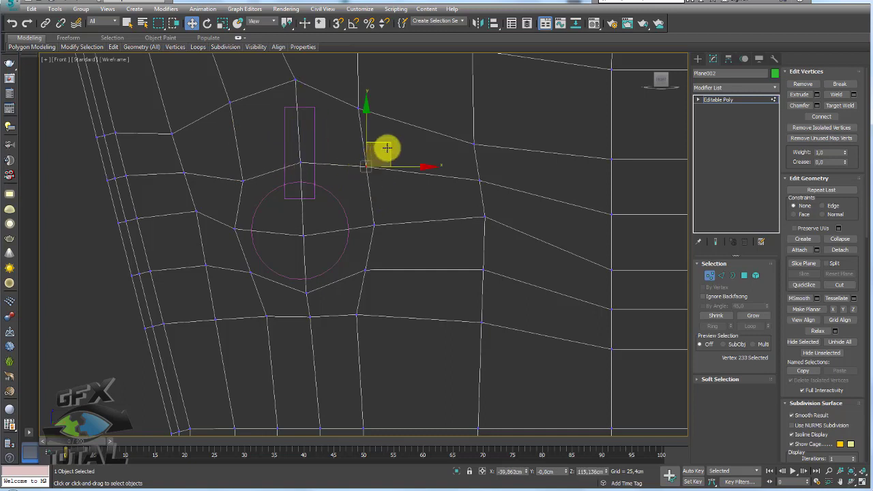
{"action": "left_click_drag", "start_coordinate": [387, 154], "coordinate": [380, 163]}
- Connect the keyhole centre vertex to its surrounding vertices with radiating edges
{"action": "left_click", "coordinate": [300, 225]}
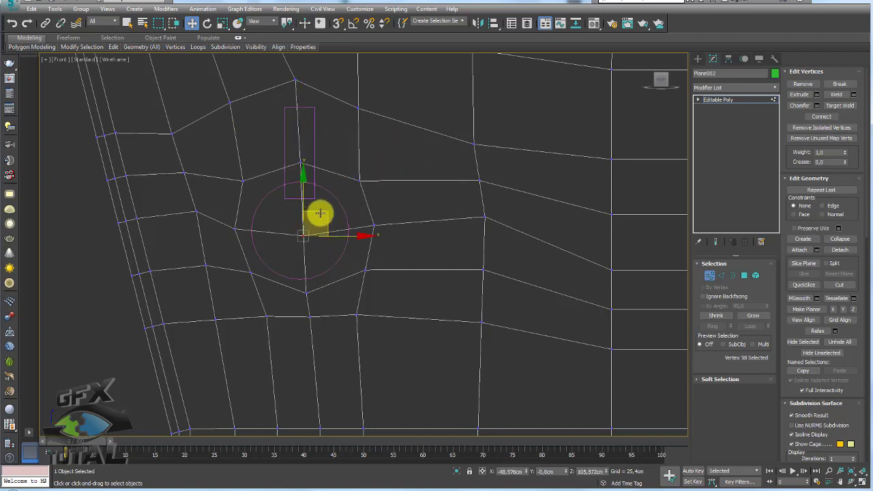
{"action": "left_click", "coordinate": [242, 180], "text": "ctrl"}
{"action": "left_click_drag", "start_coordinate": [330, 260], "coordinate": [387, 288], "text": "ctrl"}
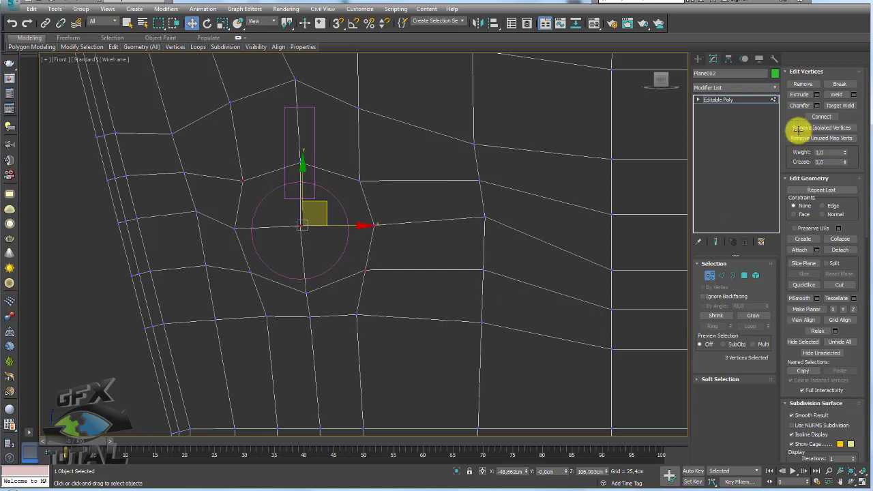
{"action": "left_click", "coordinate": [821, 116]}
{"action": "left_click", "coordinate": [359, 176]}
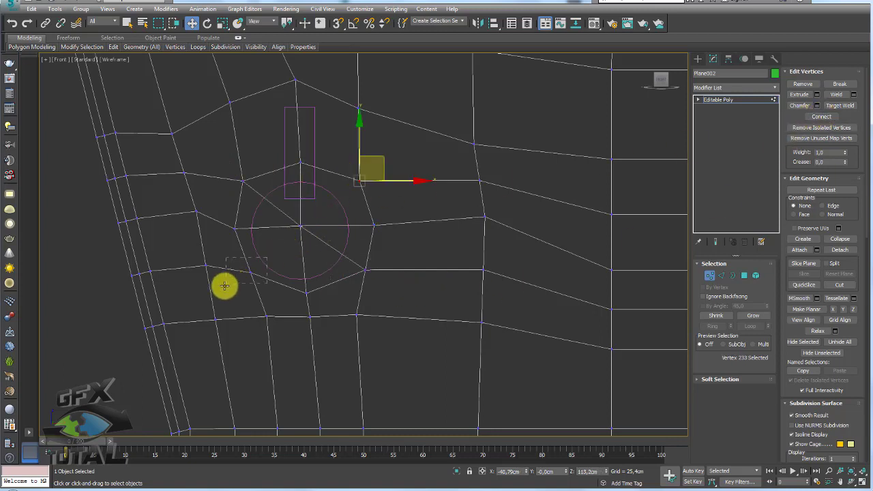
{"action": "left_click_drag", "start_coordinate": [224, 284], "coordinate": [306, 234]}
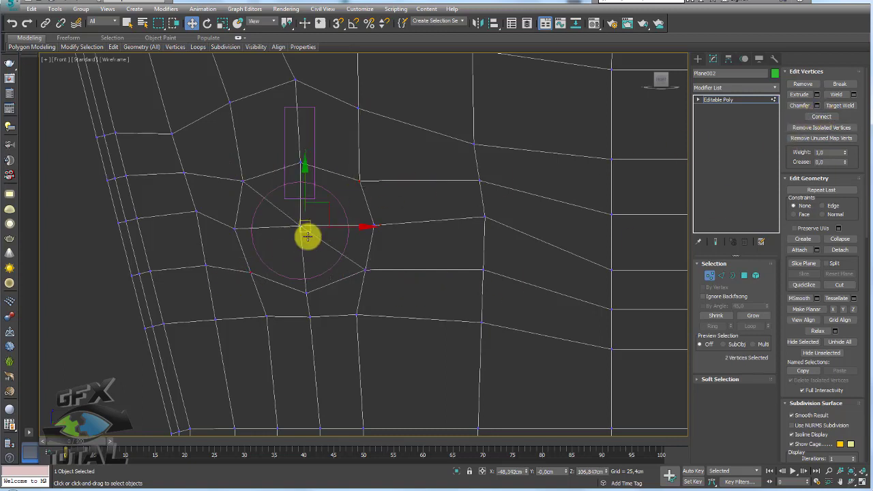
{"action": "left_click", "coordinate": [821, 116]}
{"action": "left_click", "coordinate": [312, 205]}
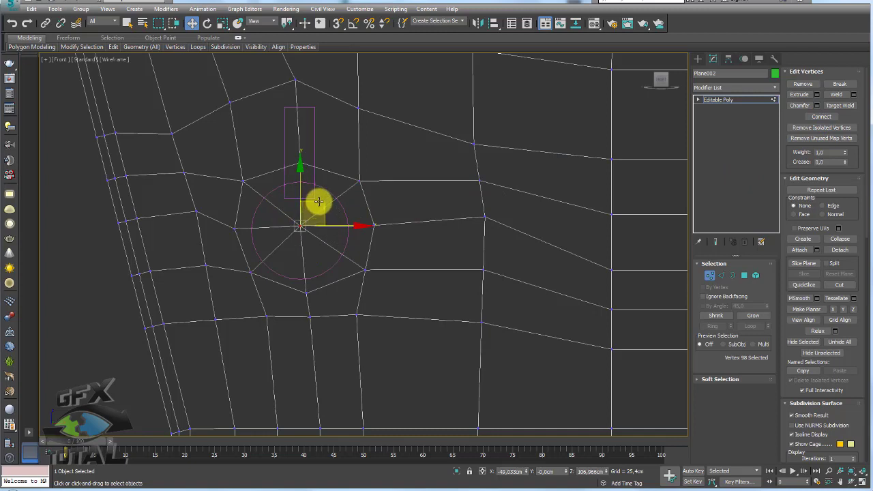
- Chamfer the keyhole centre vertex by about 6.8cm into an eight-sided opening
{"action": "left_click_drag", "start_coordinate": [318, 202], "coordinate": [316, 207]}
{"action": "left_click", "coordinate": [818, 118]}
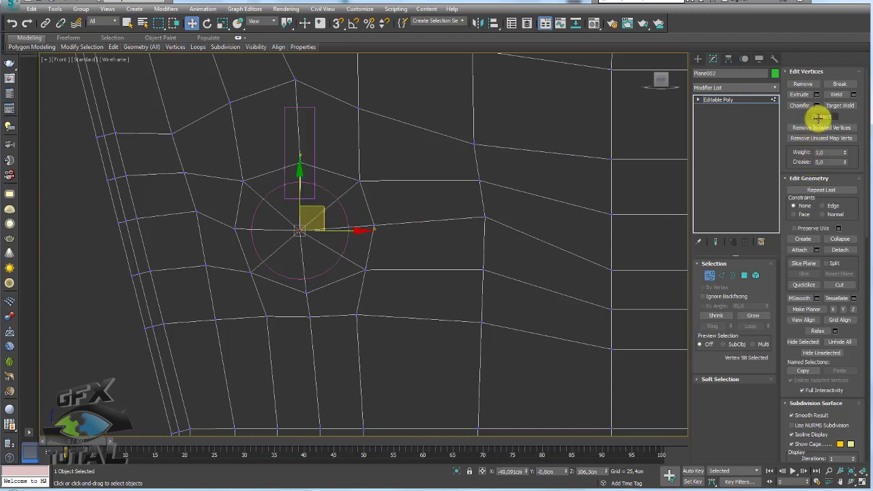
{"action": "left_click", "coordinate": [816, 105]}
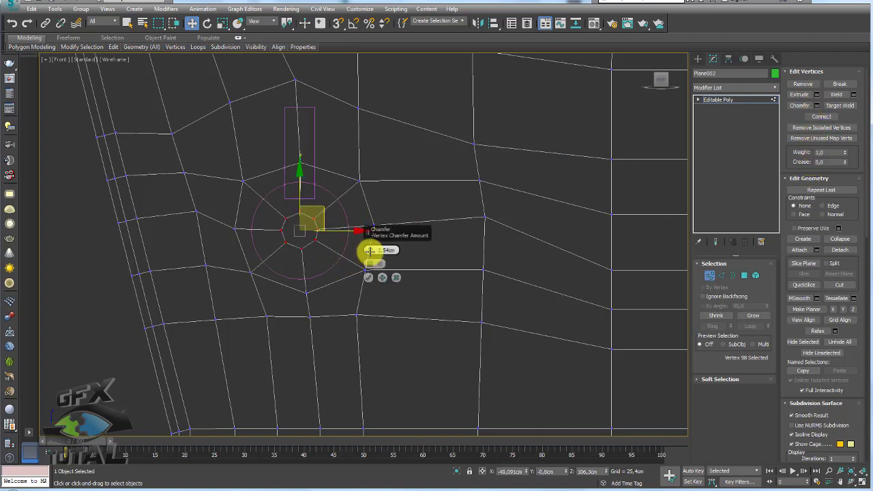
{"action": "mouse_move", "coordinate": [372, 248]}
{"action": "left_mouse_down"}
{"action": "mouse_move", "coordinate": [376, 225]}
{"action": "mouse_move", "coordinate": [373, 244]}
{"action": "left_mouse_up"}
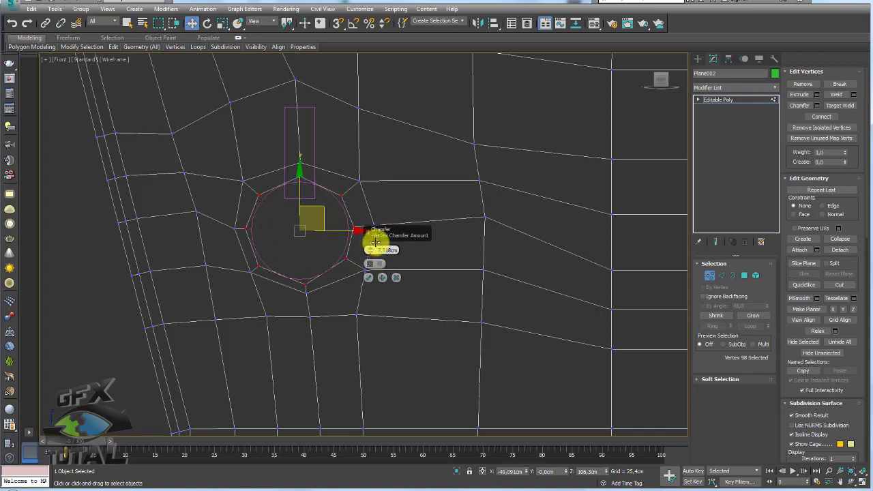
{"action": "left_click", "coordinate": [368, 277]}
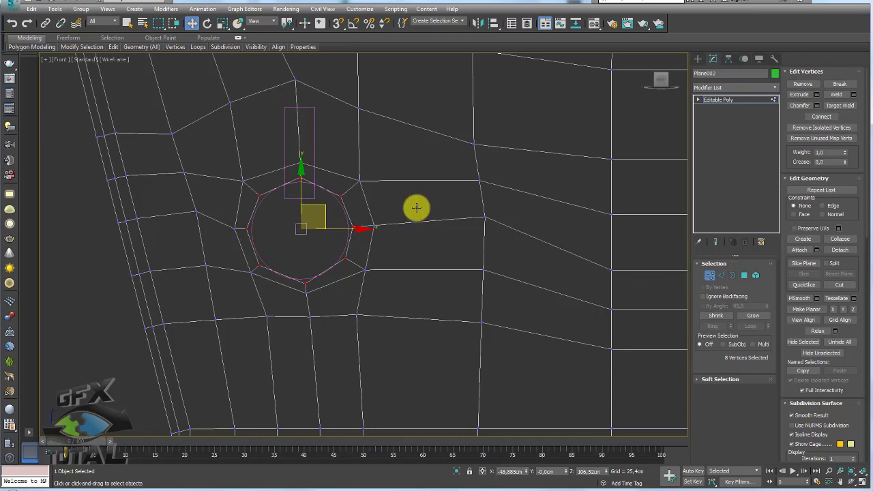
{"action": "scroll", "coordinate": [302, 232], "scroll_direction": "up", "scroll_amount": 1}
{"action": "scroll", "coordinate": [303, 185], "scroll_direction": "up", "scroll_amount": 2}
{"action": "scroll", "coordinate": [491, 186], "scroll_direction": "down", "scroll_amount": 2}
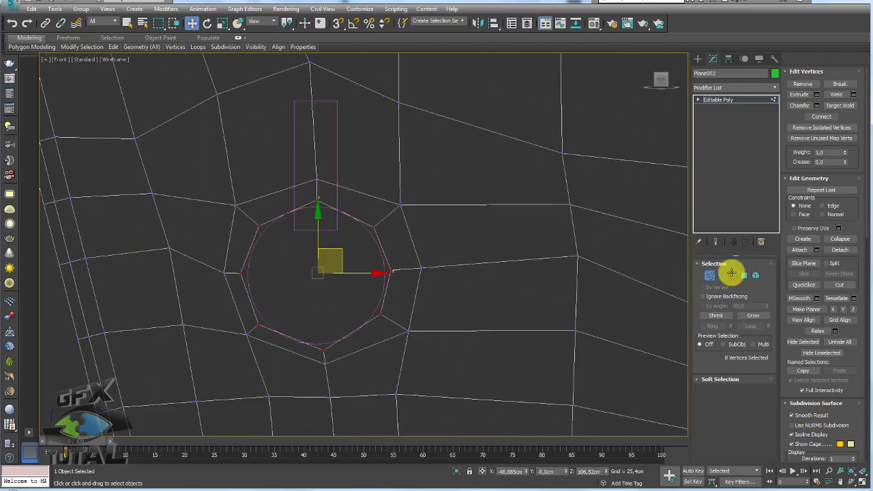
{"action": "left_click", "coordinate": [721, 275]}
- Chamfer the two edges above the keyhole to form a narrow slot
{"action": "left_click", "coordinate": [371, 214]}
{"action": "left_click", "coordinate": [321, 209]}
{"action": "left_click", "coordinate": [273, 239]}
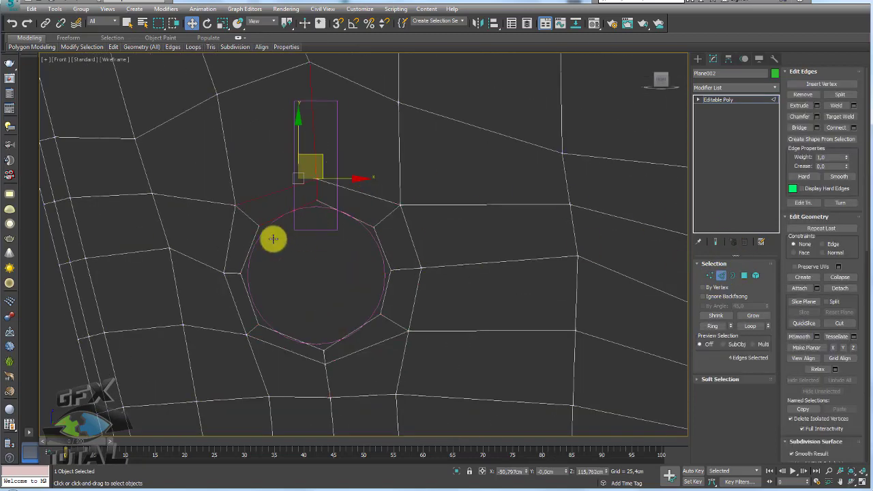
{"action": "left_click", "coordinate": [315, 181]}
{"action": "middle_click_drag", "start_coordinate": [316, 181], "coordinate": [526, 154]}
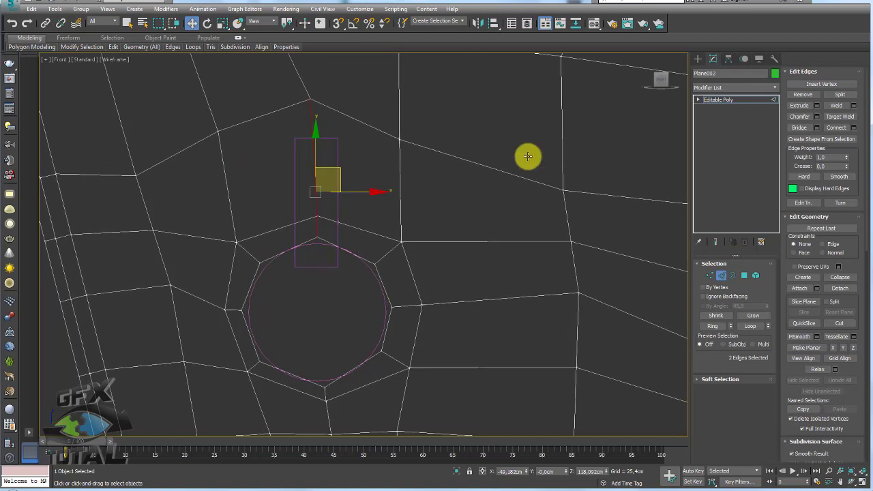
{"action": "left_click", "coordinate": [817, 117]}
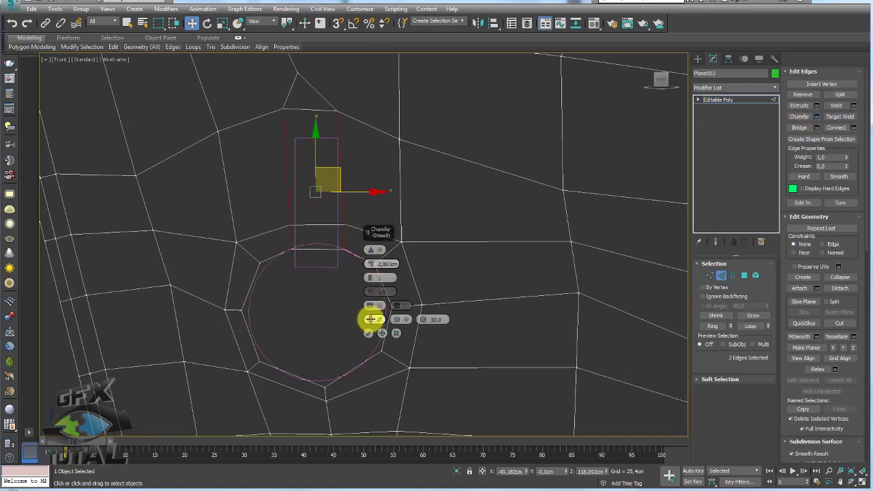
{"action": "left_click", "coordinate": [368, 332]}
- Move the slot's top edge down
{"action": "middle_click_drag", "start_coordinate": [311, 250], "coordinate": [354, 184]}
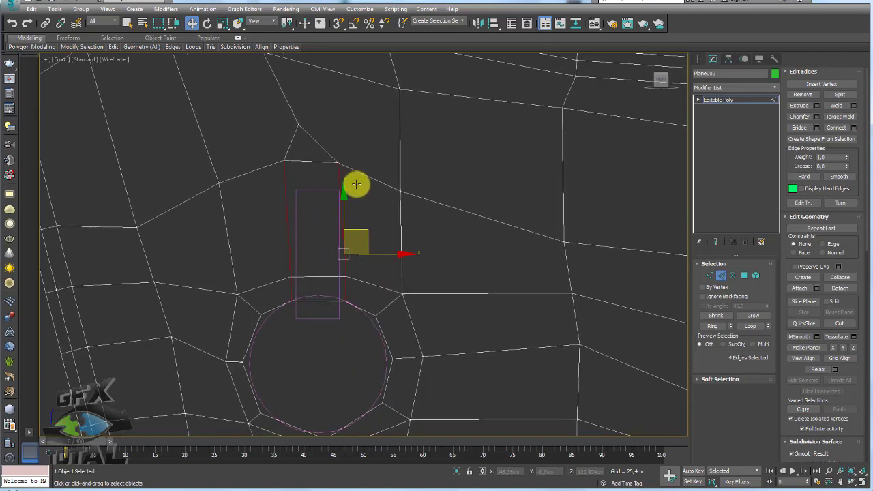
{"action": "left_click", "coordinate": [312, 162]}
{"action": "mouse_move", "coordinate": [325, 139]}
{"action": "left_mouse_down"}
{"action": "mouse_move", "coordinate": [337, 154]}
{"action": "mouse_move", "coordinate": [336, 187]}
{"action": "left_mouse_up"}
{"action": "key", "text": "r"}
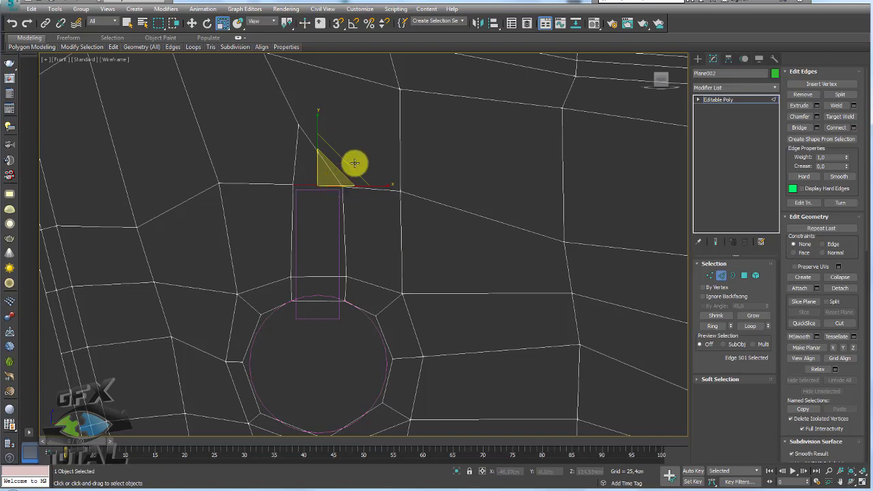
{"action": "scroll", "coordinate": [353, 163], "scroll_direction": "down", "scroll_amount": 4}
- Cut a new edge from the slot's corner vertex up to the mesh's upper border
{"action": "left_click", "coordinate": [714, 274]}
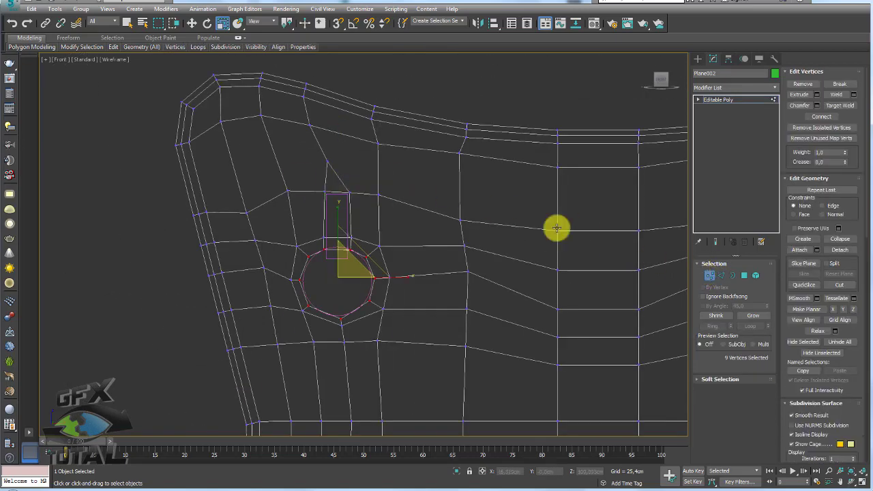
{"action": "scroll", "coordinate": [347, 194], "scroll_direction": "up", "scroll_amount": 3}
{"action": "middle_click_drag", "start_coordinate": [392, 191], "coordinate": [311, 200]}
{"action": "key", "text": "alt+c"}
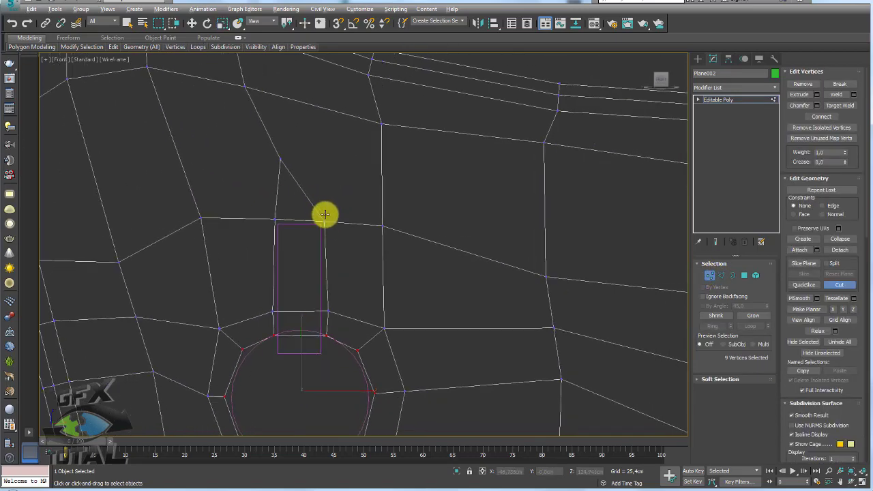
{"action": "left_click", "coordinate": [325, 222]}
{"action": "scroll", "coordinate": [315, 106], "scroll_direction": "down", "scroll_amount": 3}
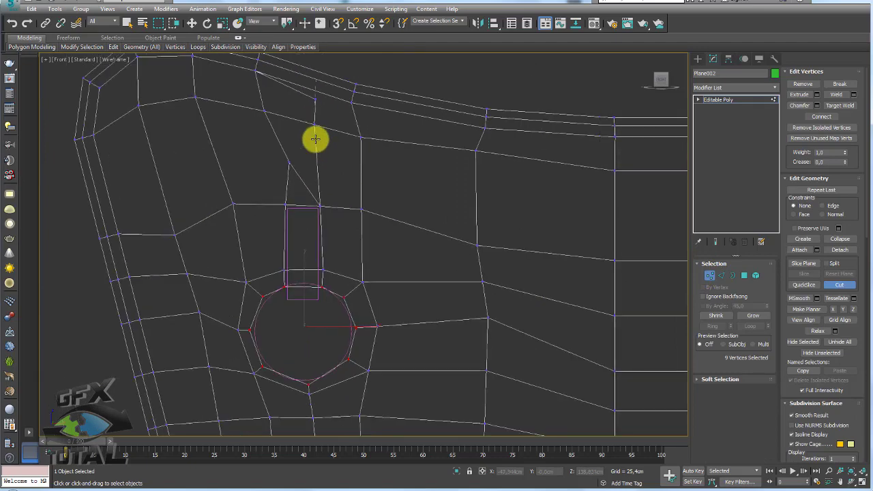
{"action": "left_click", "coordinate": [316, 116]}
{"action": "right_click", "coordinate": [309, 213]}
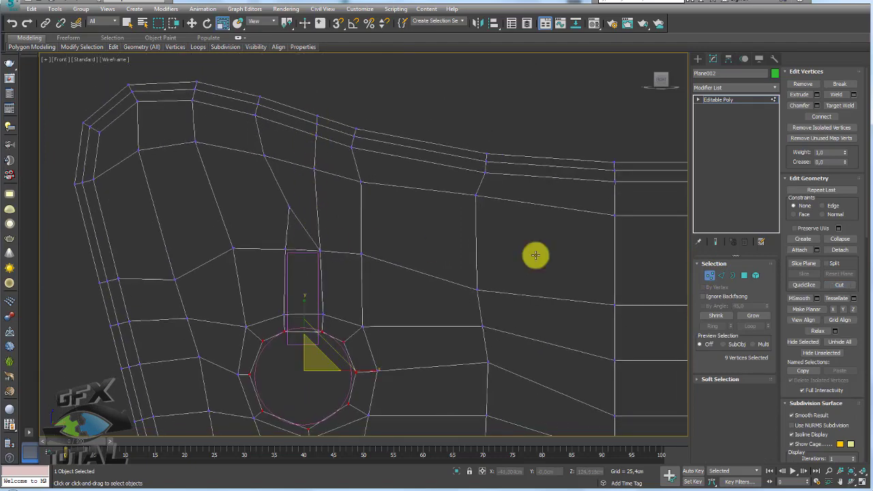
- Remove the stray cut edge and view the lock body in perspective
{"action": "left_click", "coordinate": [721, 275]}
{"action": "left_click", "coordinate": [300, 224]}
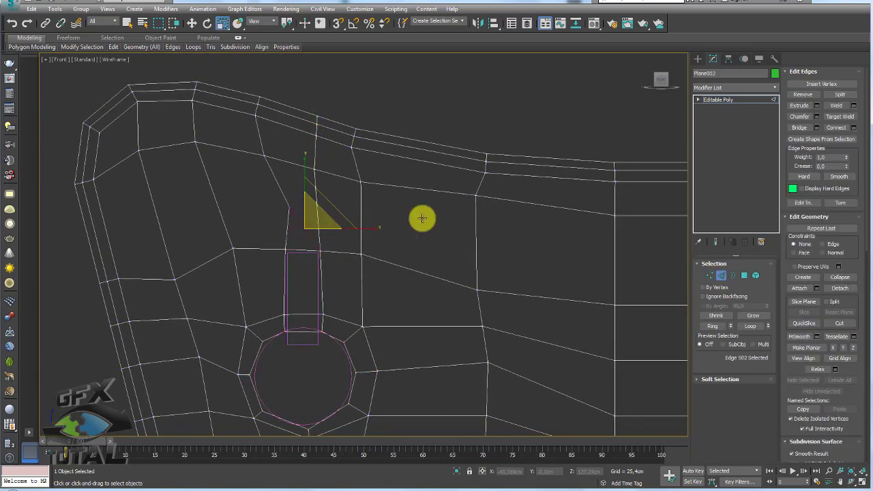
{"action": "left_click", "coordinate": [802, 95]}
{"action": "scroll", "coordinate": [316, 259], "scroll_direction": "down", "scroll_amount": 3}
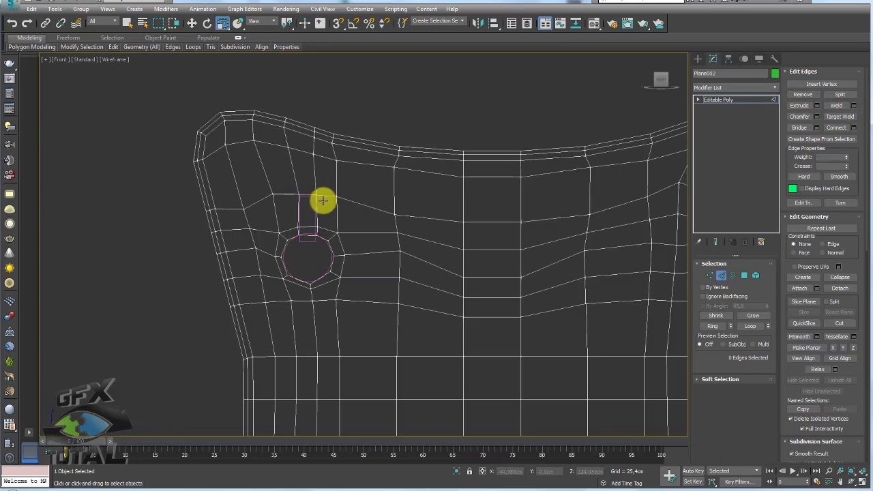
{"action": "scroll", "coordinate": [322, 198], "scroll_direction": "up", "scroll_amount": 3}
{"action": "scroll", "coordinate": [293, 258], "scroll_direction": "down", "scroll_amount": 1}
{"action": "scroll", "coordinate": [293, 258], "scroll_direction": "down", "scroll_amount": 2}
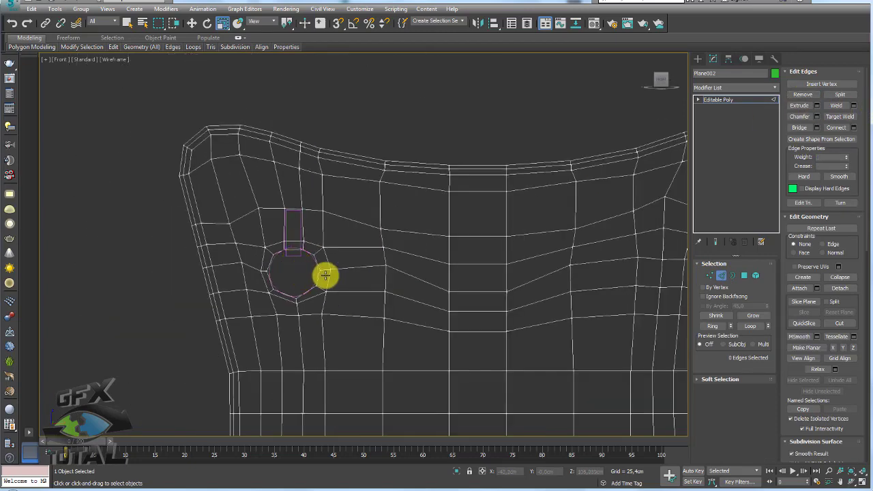
{"action": "key", "text": "p"}
{"action": "mouse_move", "coordinate": [351, 286]}
{"action": "middle_mouse_down", "text": "alt"}
{"action": "mouse_move", "coordinate": [312, 224]}
{"action": "mouse_move", "coordinate": [473, 229]}
{"action": "middle_mouse_up", "text": "alt"}
- Show edged faces and move the two curve shapes away from the lock body
{"action": "key", "text": "alt+x"}
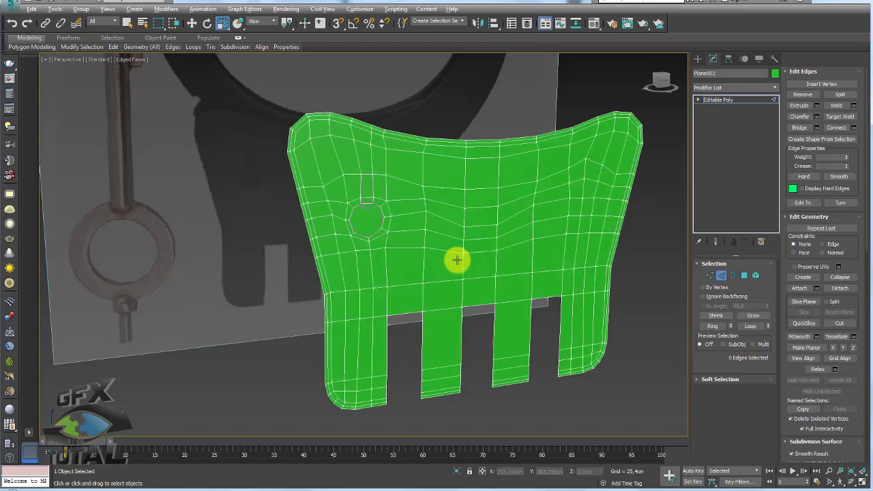
{"action": "mouse_move", "coordinate": [457, 260]}
{"action": "middle_mouse_down", "text": "alt"}
{"action": "mouse_move", "coordinate": [444, 259]}
{"action": "mouse_move", "coordinate": [684, 104]}
{"action": "middle_mouse_up", "text": "alt"}
{"action": "left_click", "coordinate": [723, 99]}
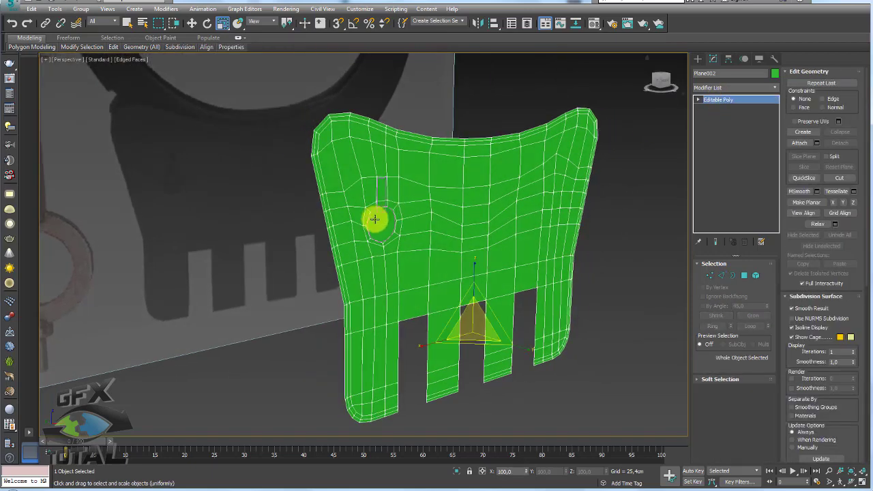
{"action": "middle_click_drag", "start_coordinate": [376, 218], "coordinate": [492, 233], "text": "alt"}
{"action": "left_click", "coordinate": [419, 271]}
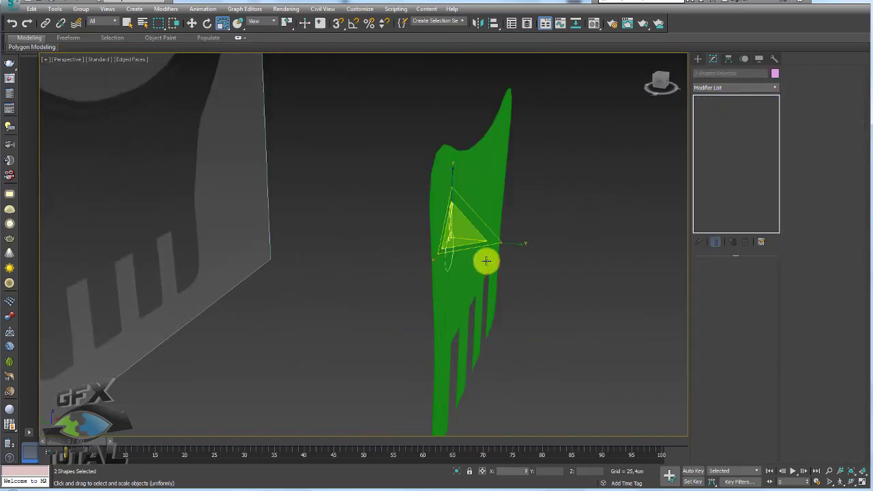
{"action": "key", "text": "w"}
{"action": "left_click_drag", "start_coordinate": [405, 233], "coordinate": [302, 223]}
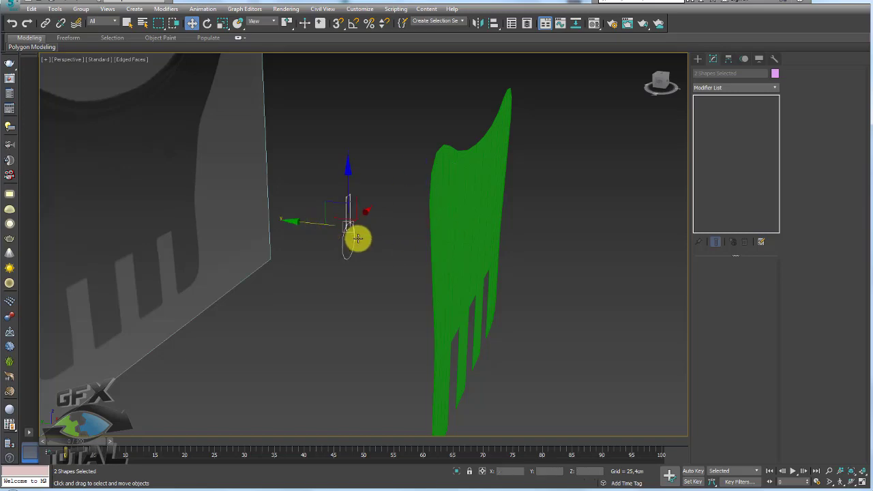
- Select the octagon and slot polygons forming the keyhole
{"action": "left_click", "coordinate": [463, 255]}
{"action": "middle_click_drag", "start_coordinate": [463, 256], "coordinate": [491, 273], "text": "alt"}
{"action": "scroll", "coordinate": [364, 207], "scroll_direction": "up", "scroll_amount": 3}
{"action": "scroll", "coordinate": [369, 201], "scroll_direction": "up", "scroll_amount": 2}
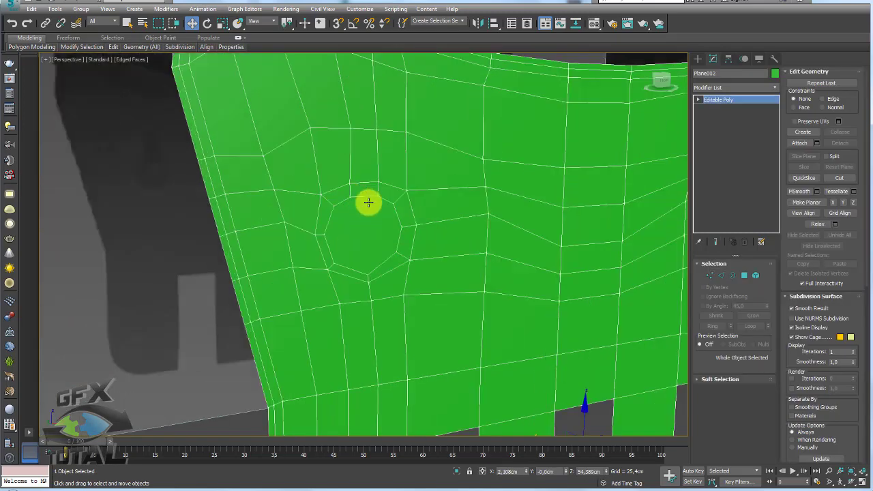
{"action": "left_click", "coordinate": [743, 276]}
{"action": "left_click", "coordinate": [356, 238]}
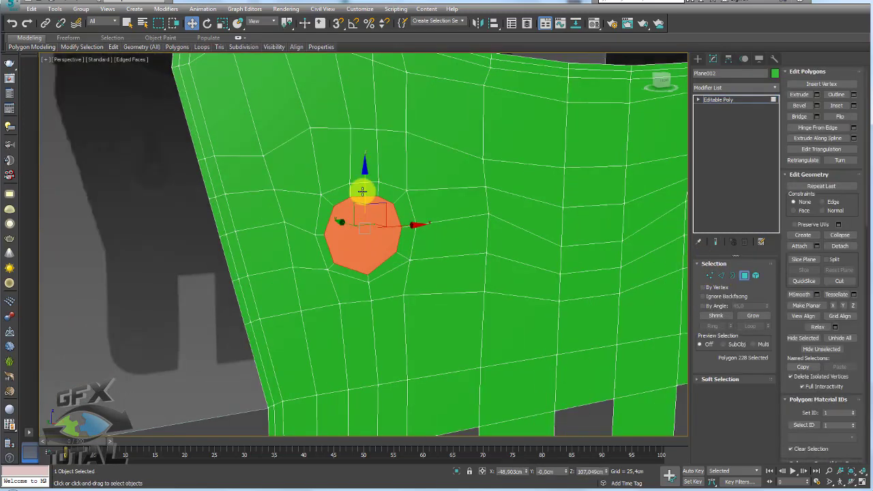
{"action": "left_click_drag", "start_coordinate": [361, 191], "coordinate": [407, 181], "text": "shift"}
{"action": "middle_click_drag", "start_coordinate": [406, 181], "coordinate": [370, 200], "text": "alt"}
{"action": "scroll", "coordinate": [371, 200], "scroll_direction": "up", "scroll_amount": 2}
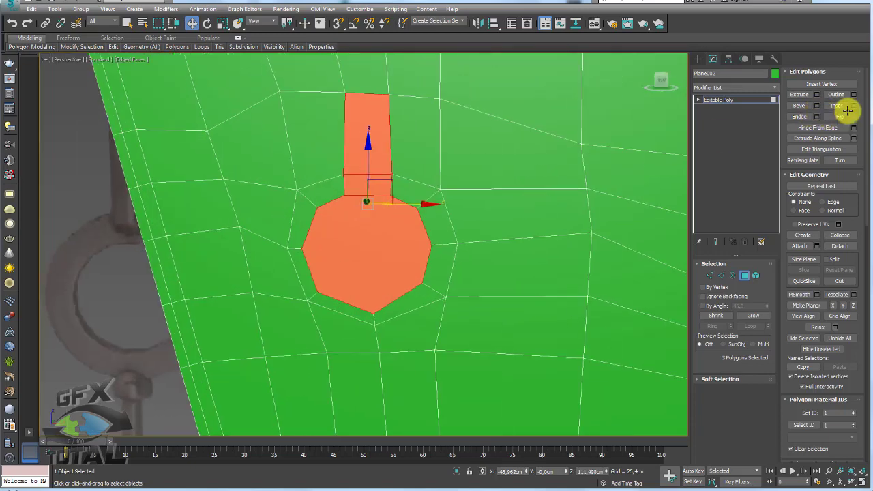
- Inset the keyhole polygons with a thin border, then delete them to open the hole
{"action": "left_click", "coordinate": [854, 105]}
{"action": "left_click_drag", "start_coordinate": [368, 265], "coordinate": [369, 264]}
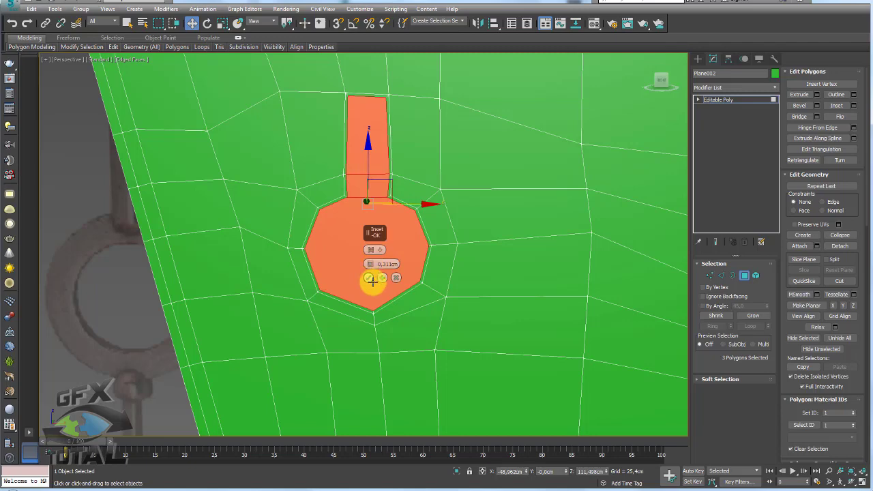
{"action": "left_click", "coordinate": [369, 278]}
{"action": "key", "text": "Delete"}
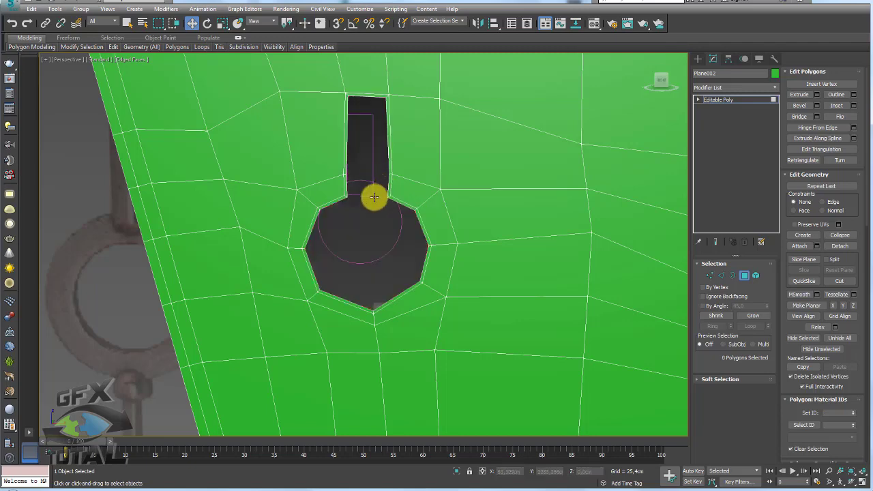
{"action": "scroll", "coordinate": [374, 197], "scroll_direction": "up", "scroll_amount": 2}
{"action": "left_click", "coordinate": [710, 274]}
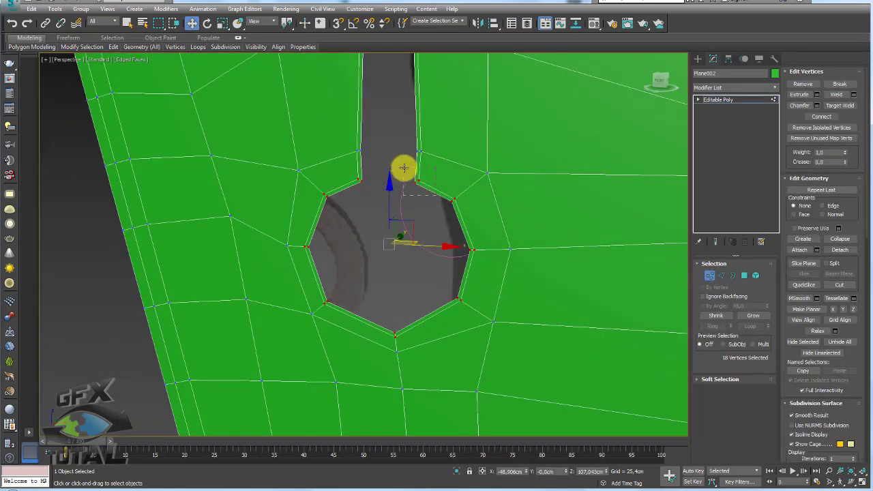
- Select the vertices at the slot's corners, including its top-right corner
{"action": "left_click_drag", "start_coordinate": [403, 167], "coordinate": [455, 183]}
{"action": "middle_click_drag", "start_coordinate": [443, 124], "coordinate": [451, 167]}
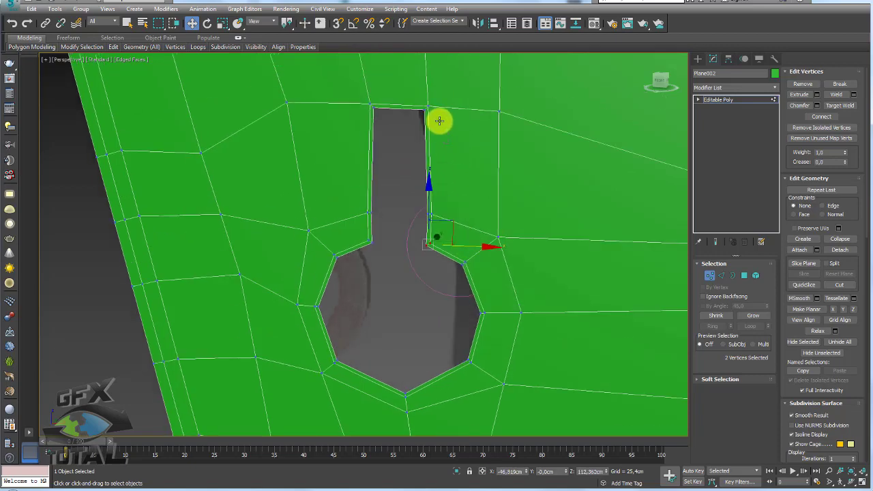
{"action": "left_click_drag", "start_coordinate": [418, 90], "coordinate": [468, 113]}
{"action": "scroll", "coordinate": [433, 168], "scroll_direction": "down", "scroll_amount": 5}
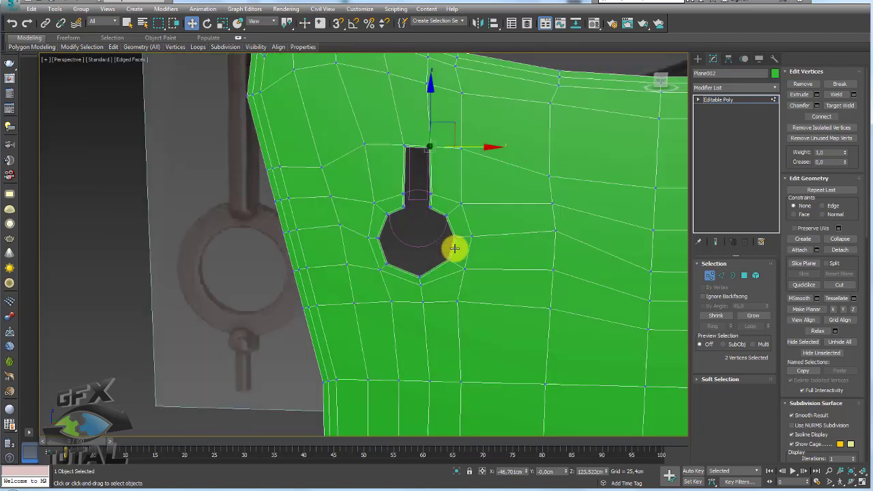
{"action": "scroll", "coordinate": [454, 247], "scroll_direction": "down", "scroll_amount": 1}
{"action": "scroll", "coordinate": [461, 245], "scroll_direction": "up", "scroll_amount": 1}
{"action": "scroll", "coordinate": [347, 210], "scroll_direction": "up", "scroll_amount": 5}
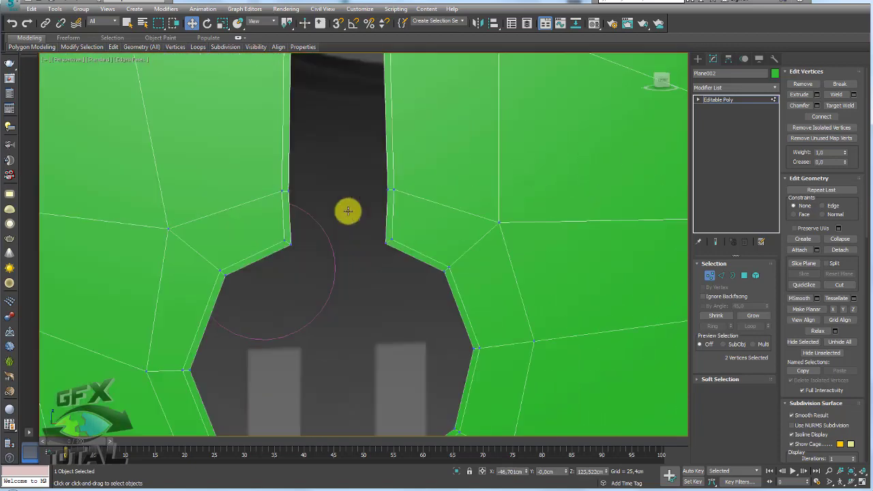
- Pull the vertices on either side of the slot down and inward toward the hole
{"action": "left_click", "coordinate": [173, 238]}
{"action": "left_click_drag", "start_coordinate": [191, 201], "coordinate": [223, 224]}
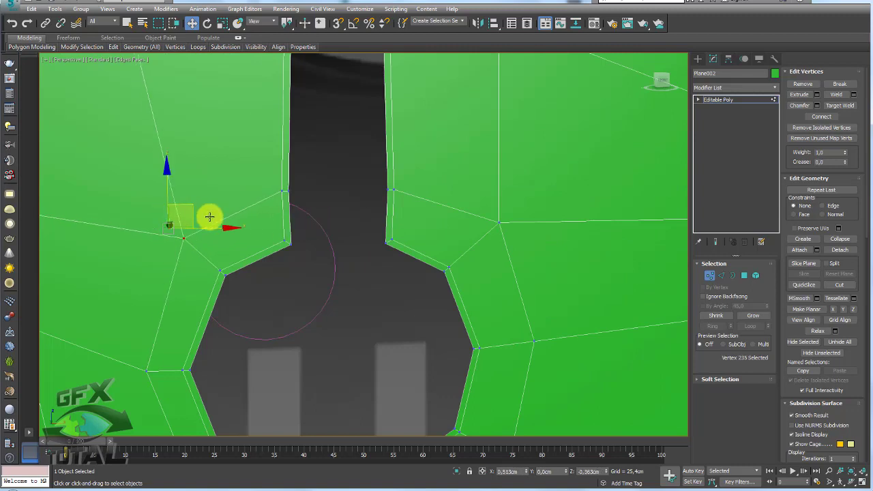
{"action": "left_click", "coordinate": [497, 220]}
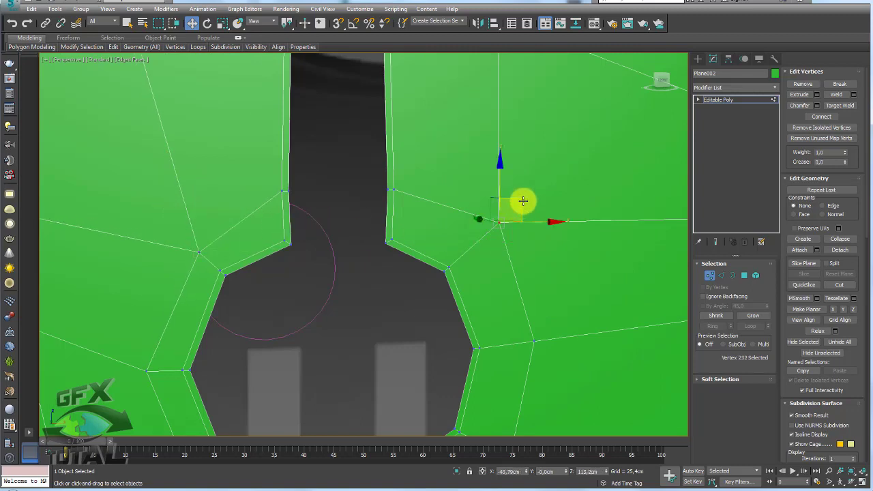
{"action": "left_click_drag", "start_coordinate": [497, 221], "coordinate": [511, 271]}
{"action": "left_click", "coordinate": [515, 244]}
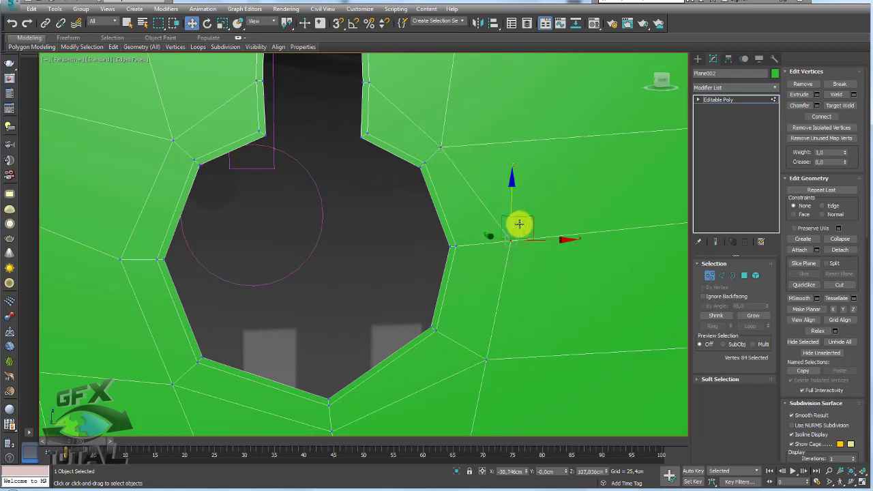
{"action": "left_click_drag", "start_coordinate": [525, 222], "coordinate": [488, 225]}
- Move the vertices below the hole up and inward to even out its lower edge
{"action": "left_click", "coordinate": [485, 357]}
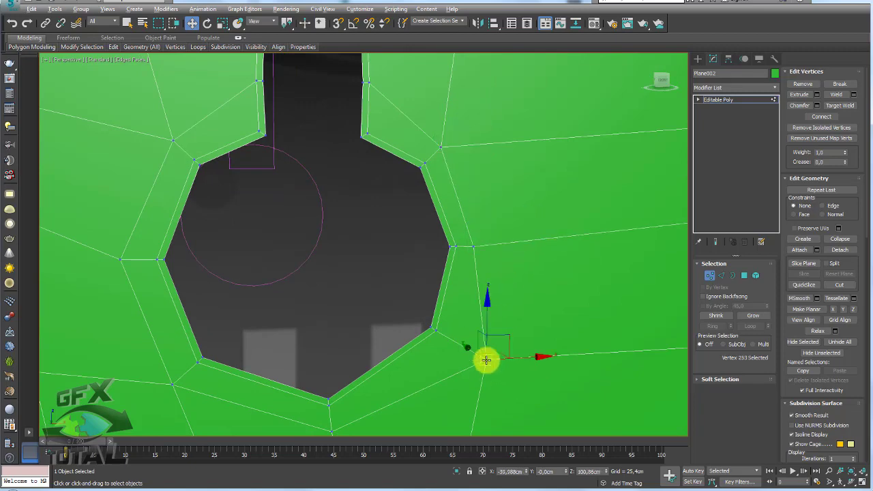
{"action": "middle_click_drag", "start_coordinate": [485, 356], "coordinate": [514, 342], "text": "alt"}
{"action": "middle_click_drag", "start_coordinate": [471, 318], "coordinate": [200, 317], "text": "alt"}
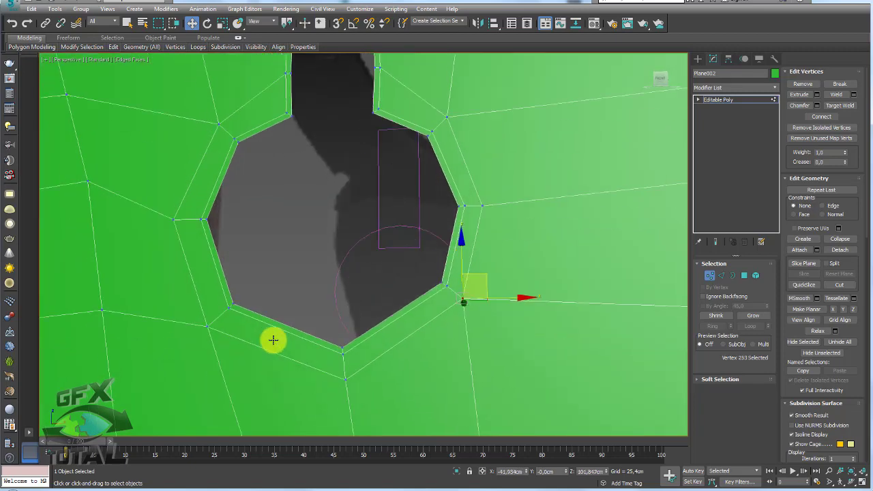
{"action": "left_click", "coordinate": [177, 300]}
{"action": "left_click_drag", "start_coordinate": [198, 277], "coordinate": [217, 267]}
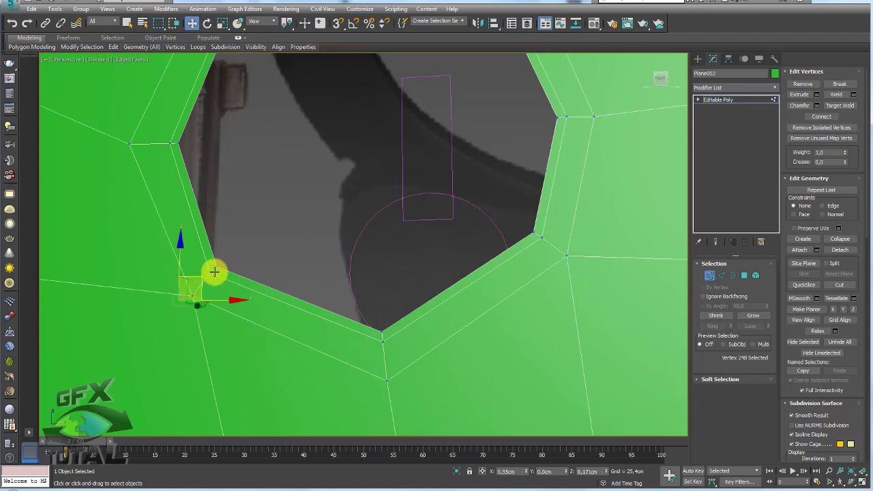
{"action": "left_click_drag", "start_coordinate": [411, 356], "coordinate": [413, 337]}
- With Edge constraint on, slide four vertices left of the keyhole upward along their edges
{"action": "middle_click_drag", "start_coordinate": [161, 179], "coordinate": [189, 242]}
{"action": "left_click", "coordinate": [171, 202]}
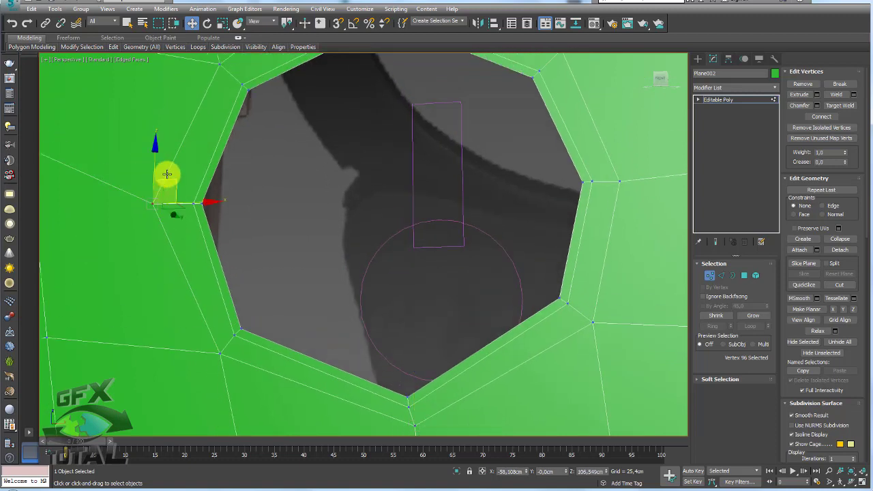
{"action": "scroll", "coordinate": [240, 154], "scroll_direction": "down", "scroll_amount": 3}
{"action": "scroll", "coordinate": [362, 275], "scroll_direction": "down", "scroll_amount": 3}
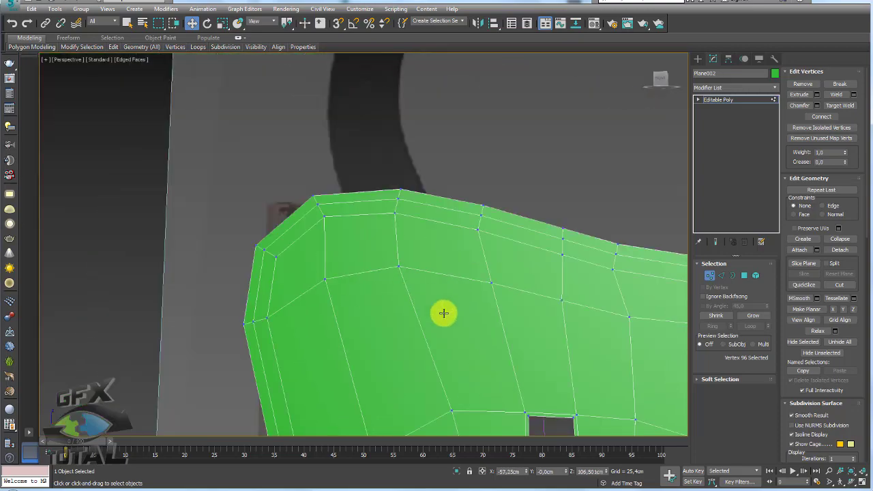
{"action": "scroll", "coordinate": [444, 312], "scroll_direction": "down", "scroll_amount": 2}
{"action": "mouse_move", "coordinate": [473, 296]}
{"action": "middle_mouse_down"}
{"action": "mouse_move", "coordinate": [435, 274]}
{"action": "mouse_move", "coordinate": [413, 191]}
{"action": "middle_mouse_up"}
{"action": "scroll", "coordinate": [435, 273], "scroll_direction": "down", "scroll_amount": 2}
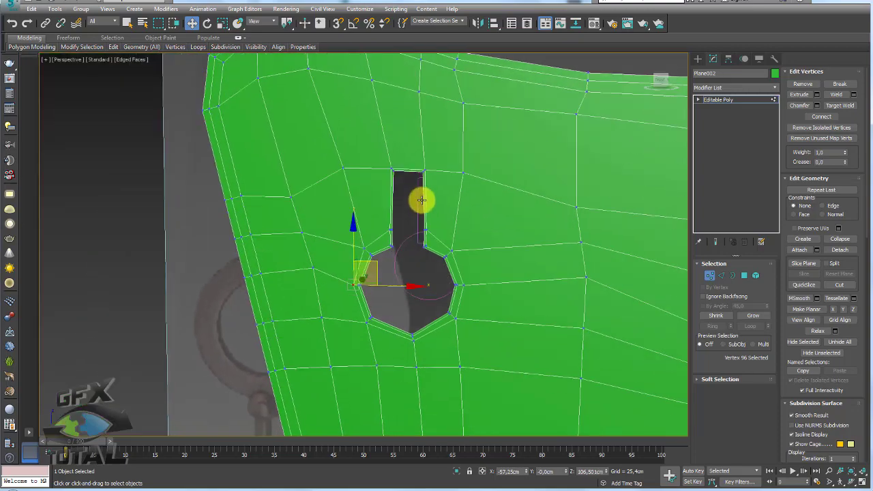
{"action": "left_click_drag", "start_coordinate": [250, 164], "coordinate": [344, 201]}
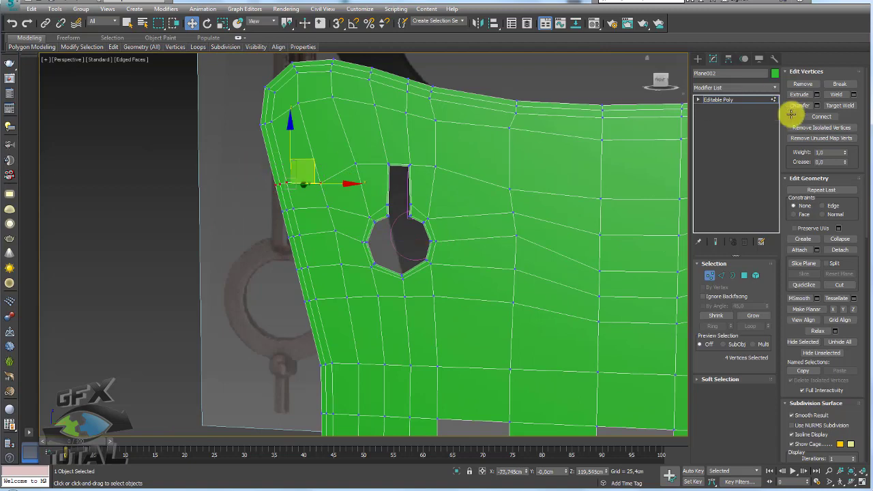
{"action": "left_click", "coordinate": [832, 204]}
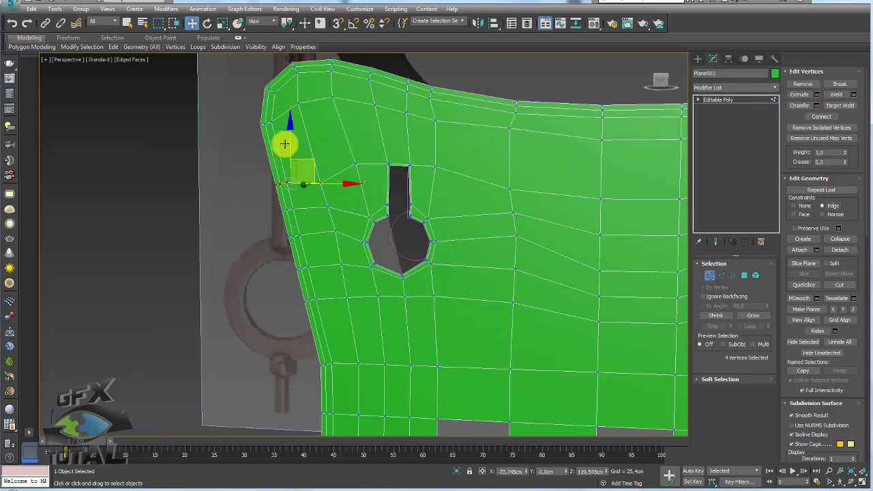
{"action": "left_click_drag", "start_coordinate": [289, 136], "coordinate": [291, 127]}
- Check the mesh around the keyhole from several angles and return to Editable Poly object level
{"action": "middle_click_drag", "start_coordinate": [489, 158], "coordinate": [477, 159]}
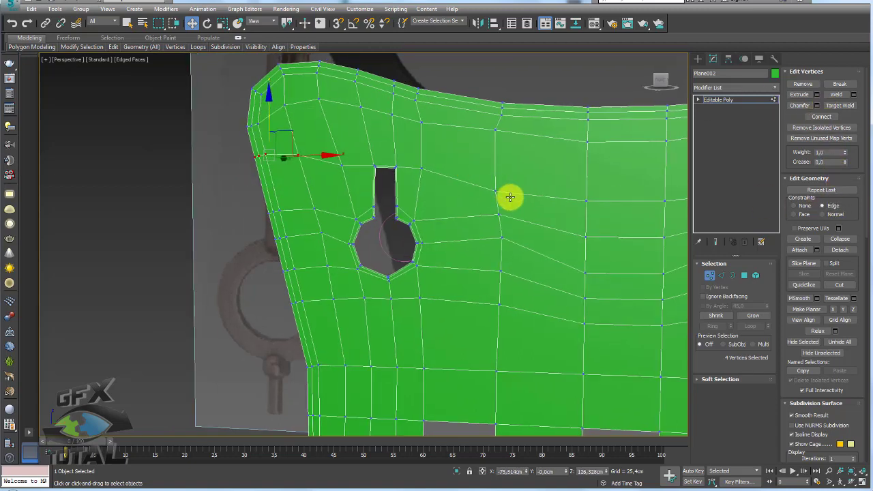
{"action": "left_click", "coordinate": [495, 191]}
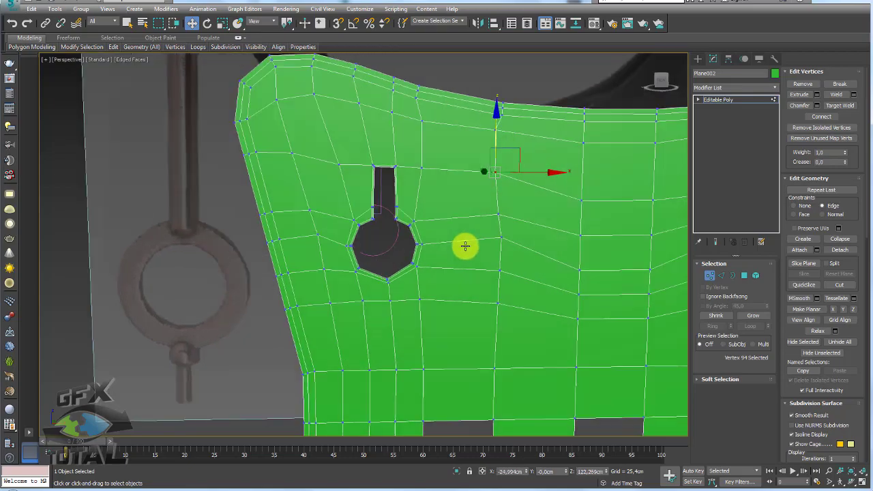
{"action": "middle_click_drag", "start_coordinate": [464, 243], "coordinate": [450, 230], "text": "alt"}
{"action": "scroll", "coordinate": [430, 267], "scroll_direction": "down", "scroll_amount": 2}
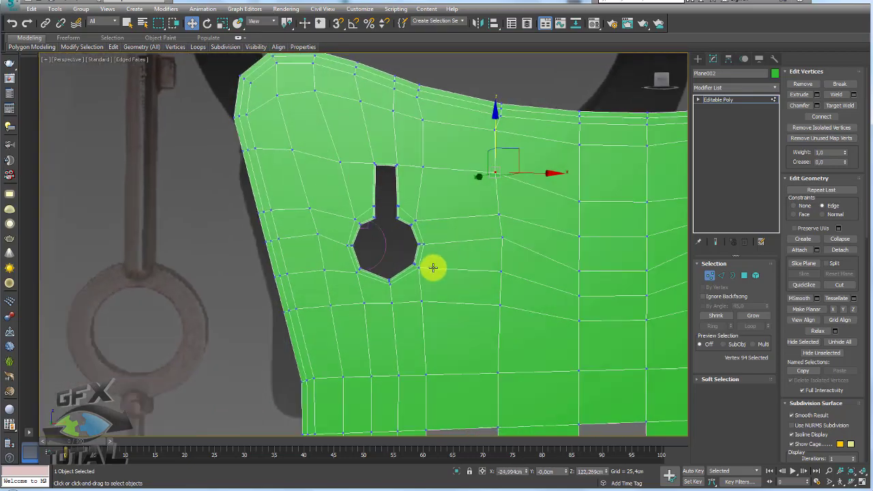
{"action": "scroll", "coordinate": [565, 238], "scroll_direction": "down", "scroll_amount": 4}
{"action": "mouse_move", "coordinate": [565, 238]}
{"action": "middle_mouse_down", "text": "alt"}
{"action": "mouse_move", "coordinate": [396, 294]}
{"action": "mouse_move", "coordinate": [507, 236]}
{"action": "mouse_move", "coordinate": [571, 236]}
{"action": "mouse_move", "coordinate": [520, 304]}
{"action": "middle_mouse_up", "text": "alt"}
{"action": "scroll", "coordinate": [462, 245], "scroll_direction": "up", "scroll_amount": 2}
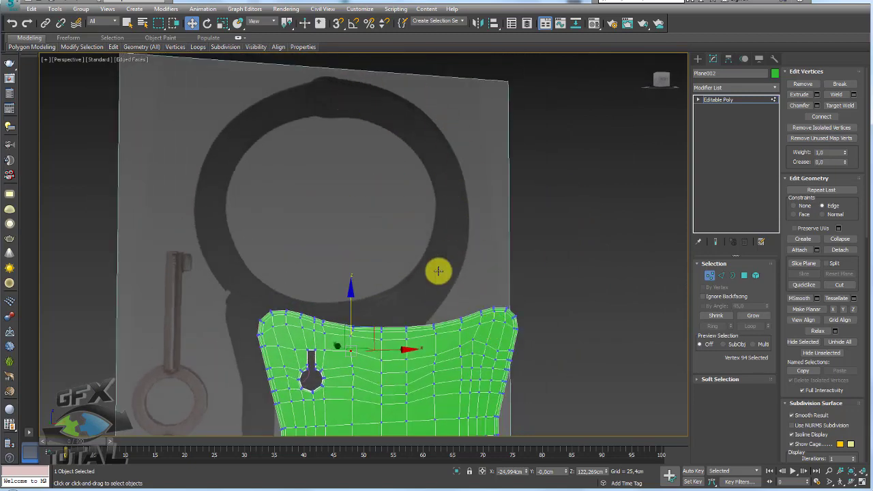
{"action": "middle_click_drag", "start_coordinate": [474, 266], "coordinate": [463, 316], "text": "alt"}
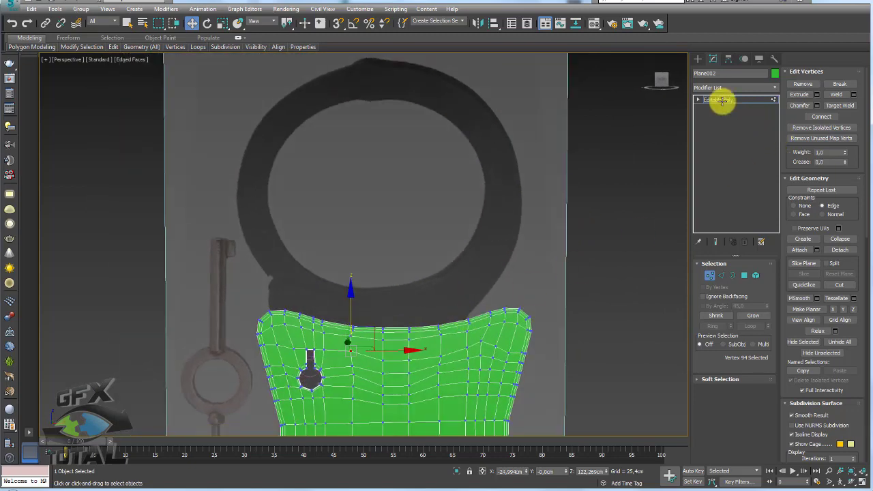
{"action": "left_click", "coordinate": [719, 100]}
- In the Front view, draw a tall narrow plane over the ring's right side and raise it
{"action": "key", "text": "f"}
{"action": "scroll", "coordinate": [429, 200], "scroll_direction": "down", "scroll_amount": 5}
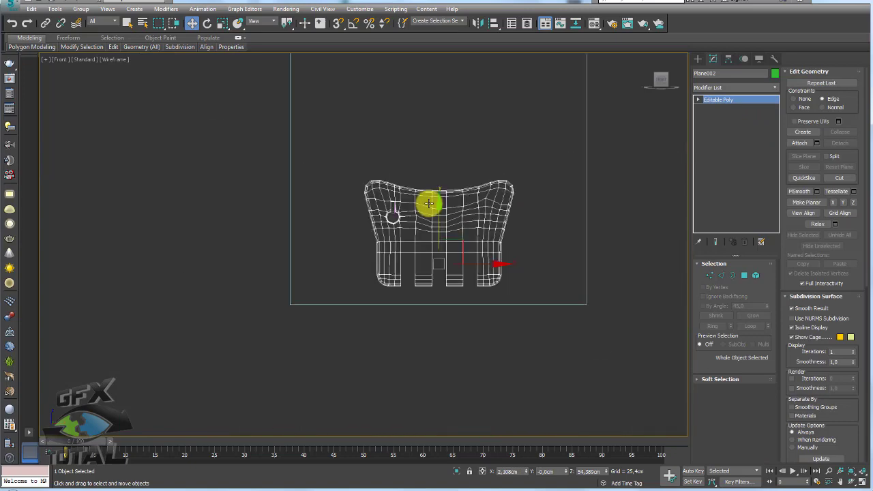
{"action": "scroll", "coordinate": [440, 205], "scroll_direction": "down", "scroll_amount": 3}
{"action": "scroll", "coordinate": [454, 213], "scroll_direction": "up", "scroll_amount": 4}
{"action": "scroll", "coordinate": [437, 228], "scroll_direction": "up", "scroll_amount": 2}
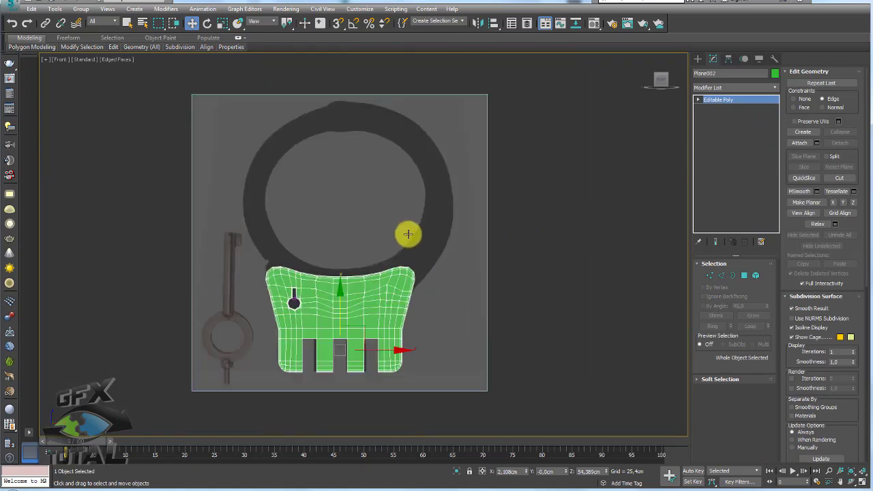
{"action": "scroll", "coordinate": [410, 230], "scroll_direction": "up", "scroll_amount": 2}
{"action": "left_click", "coordinate": [698, 58]}
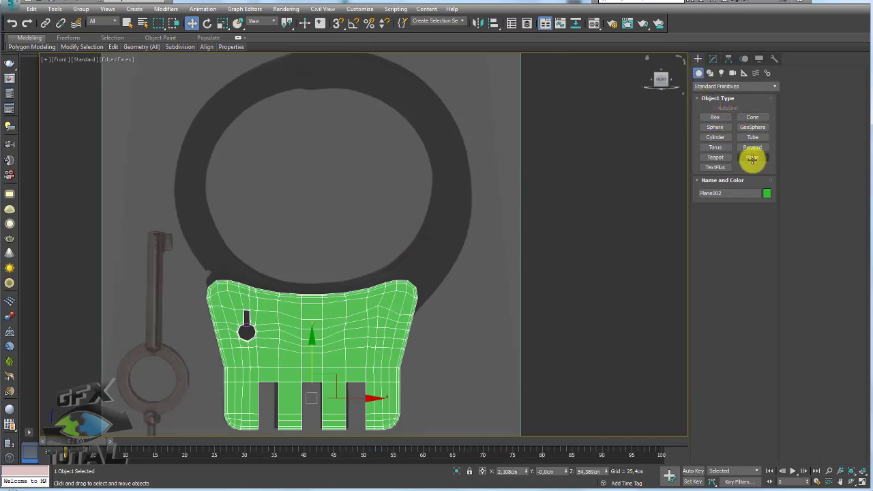
{"action": "left_click", "coordinate": [752, 157]}
{"action": "mouse_move", "coordinate": [422, 71]}
{"action": "left_mouse_down"}
{"action": "mouse_move", "coordinate": [461, 246]}
{"action": "mouse_move", "coordinate": [464, 348]}
{"action": "left_mouse_up"}
{"action": "key", "text": "w"}
{"action": "left_click_drag", "start_coordinate": [458, 204], "coordinate": [470, 129]}
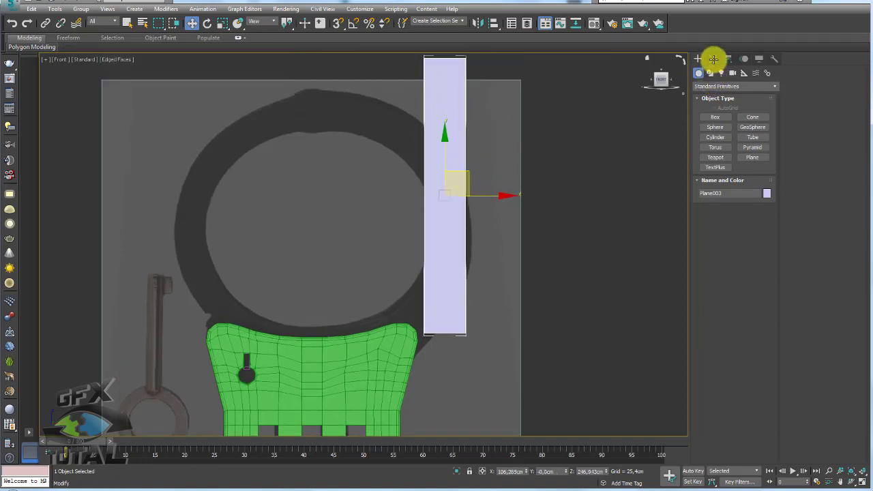
- Keep Plane003's width segments at 1, frame it in the view and open the Modifier List
{"action": "left_click", "coordinate": [713, 58]}
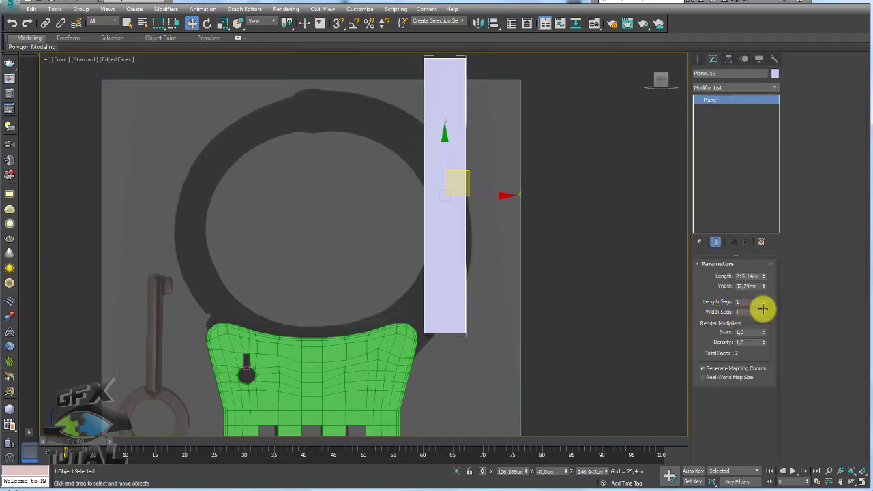
{"action": "left_click", "coordinate": [764, 309]}
{"action": "left_click", "coordinate": [764, 310]}
{"action": "right_click", "coordinate": [764, 312]}
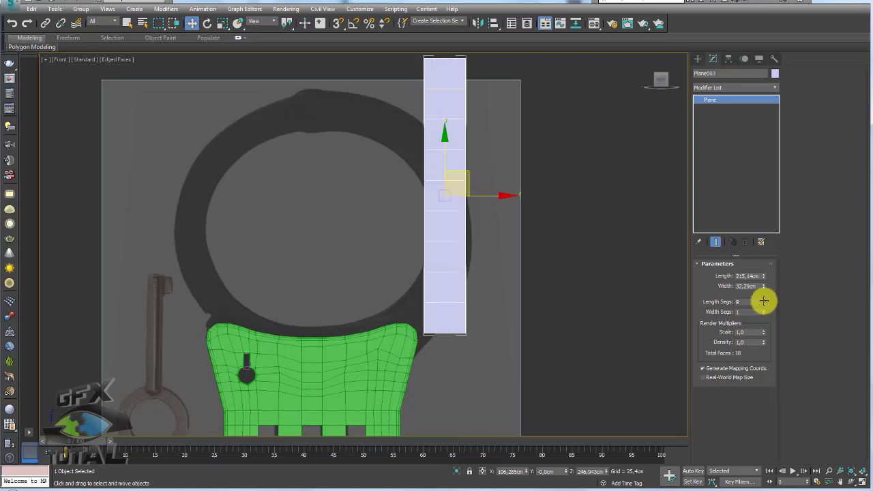
{"action": "middle_click_drag", "start_coordinate": [527, 260], "coordinate": [503, 284]}
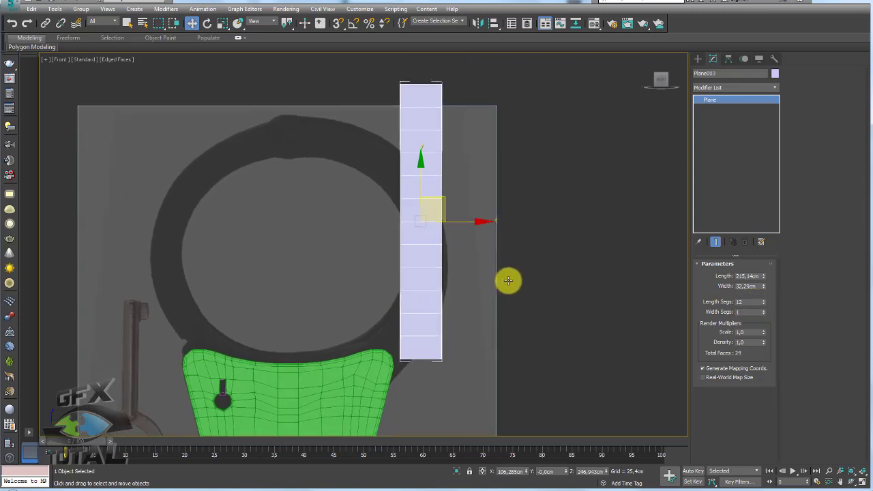
{"action": "left_click", "coordinate": [776, 87]}
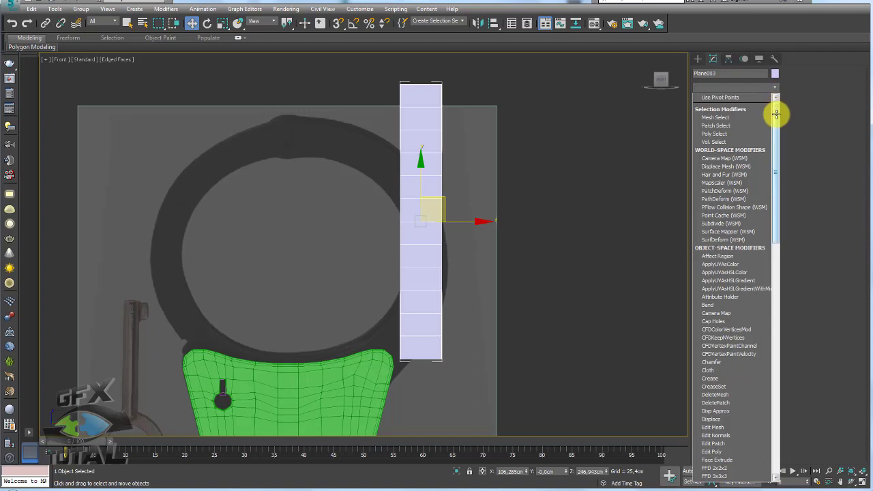
- Add a Bend modifier on the Y axis with a negative angle so the plane arcs the other way
{"action": "left_click", "coordinate": [730, 302]}
{"action": "left_click_drag", "start_coordinate": [759, 281], "coordinate": [753, 219]}
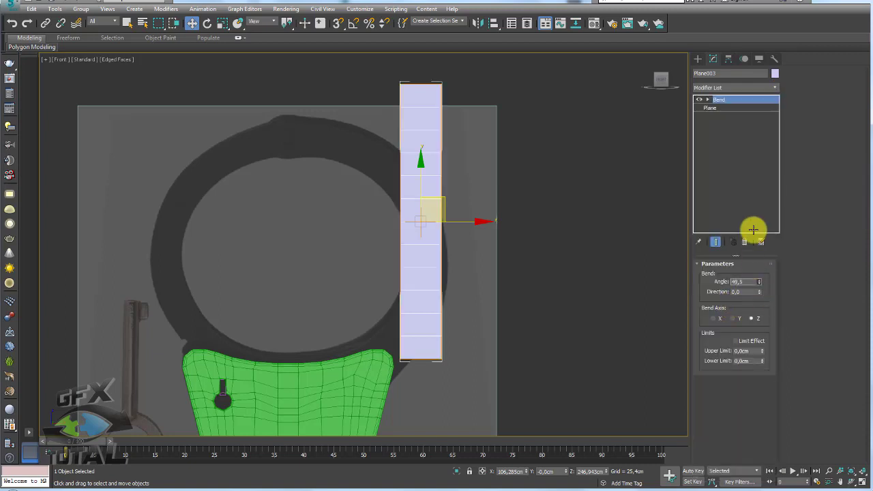
{"action": "left_click", "coordinate": [734, 315]}
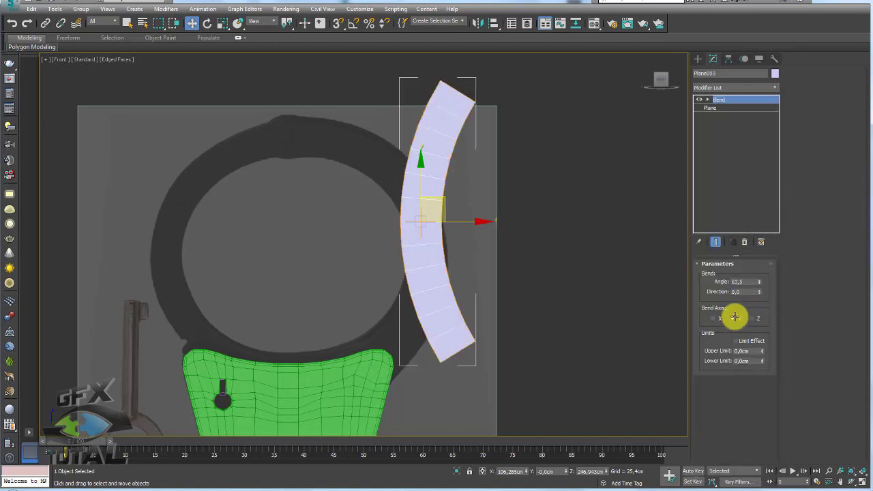
{"action": "left_click_drag", "start_coordinate": [759, 282], "coordinate": [754, 454]}
- Rotate and move the arc onto the ring, deepening the bend to about -135.5
{"action": "key", "text": "e"}
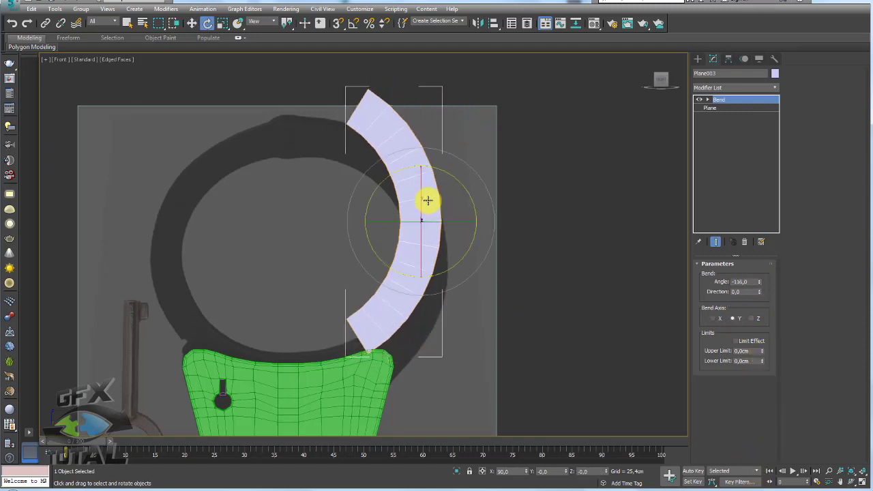
{"action": "left_click_drag", "start_coordinate": [457, 182], "coordinate": [443, 175]}
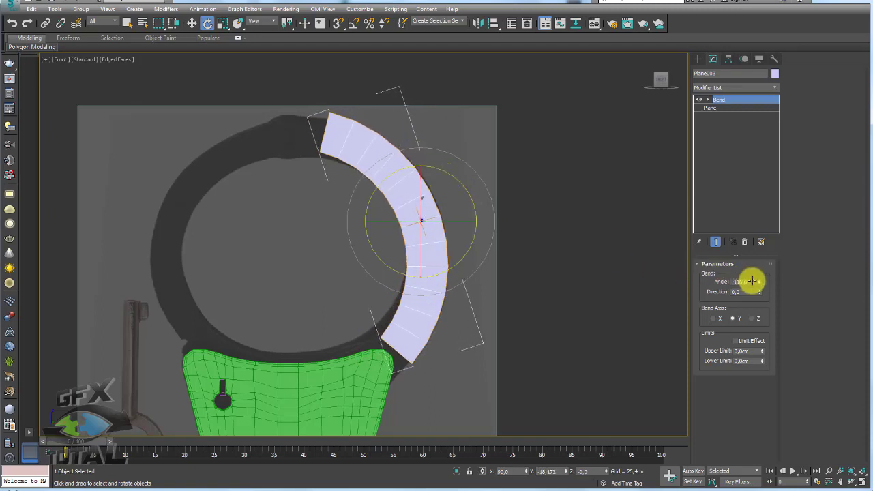
{"action": "left_click_drag", "start_coordinate": [760, 282], "coordinate": [760, 296]}
{"action": "key", "text": "w"}
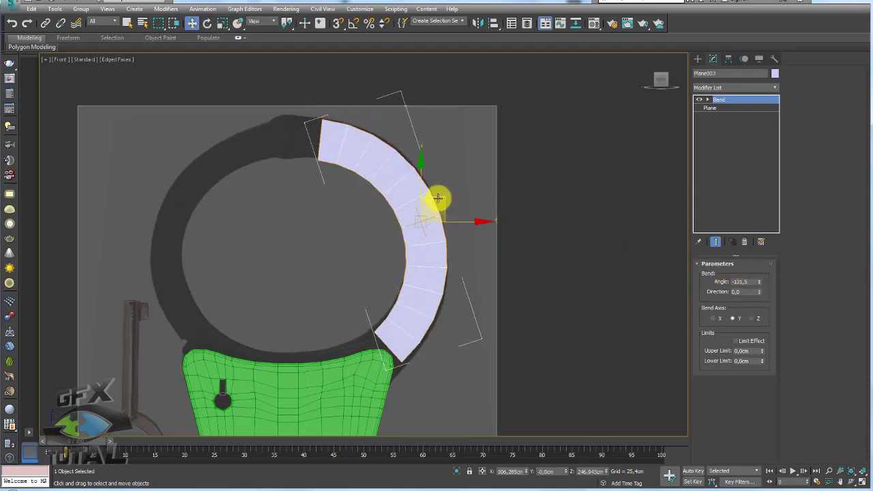
{"action": "left_click_drag", "start_coordinate": [437, 201], "coordinate": [441, 195]}
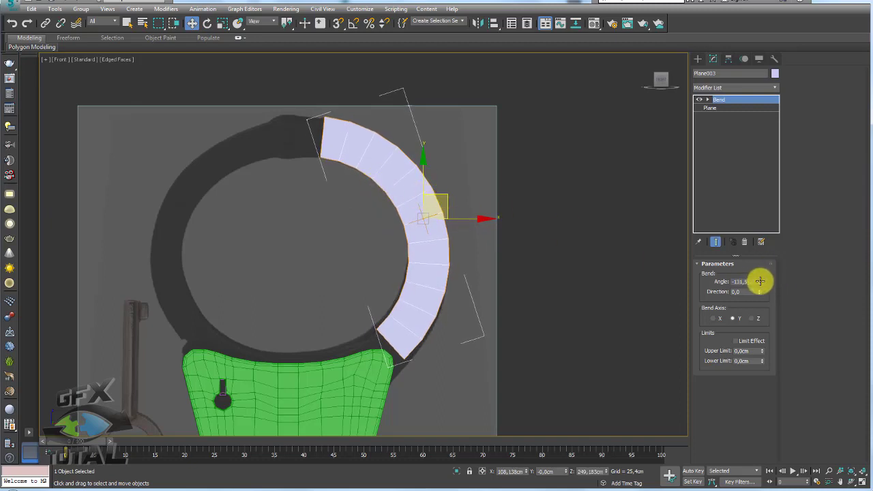
{"action": "left_click_drag", "start_coordinate": [759, 281], "coordinate": [760, 285]}
{"action": "left_click_drag", "start_coordinate": [444, 196], "coordinate": [447, 196]}
{"action": "scroll", "coordinate": [439, 209], "scroll_direction": "down", "scroll_amount": 3}
{"action": "scroll", "coordinate": [416, 227], "scroll_direction": "up", "scroll_amount": 3}
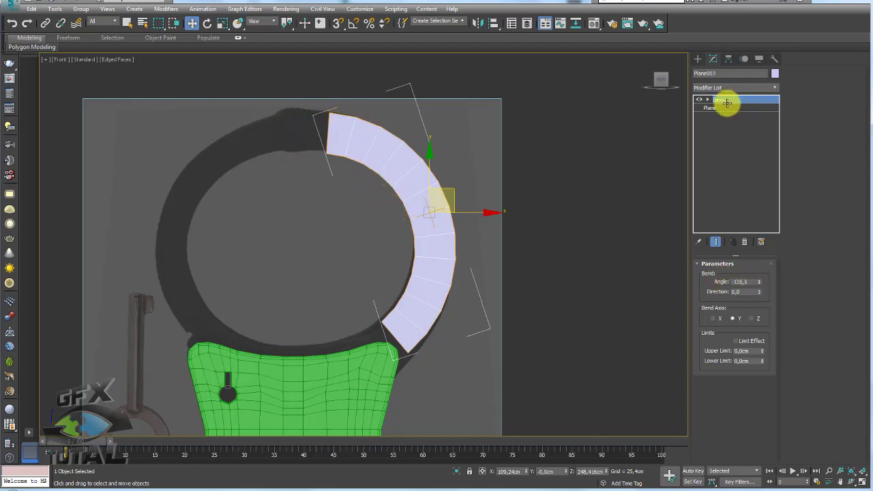
- Narrow the plane width to about 28.7 cm and settle the bend angle at about -135
{"action": "left_click", "coordinate": [719, 108]}
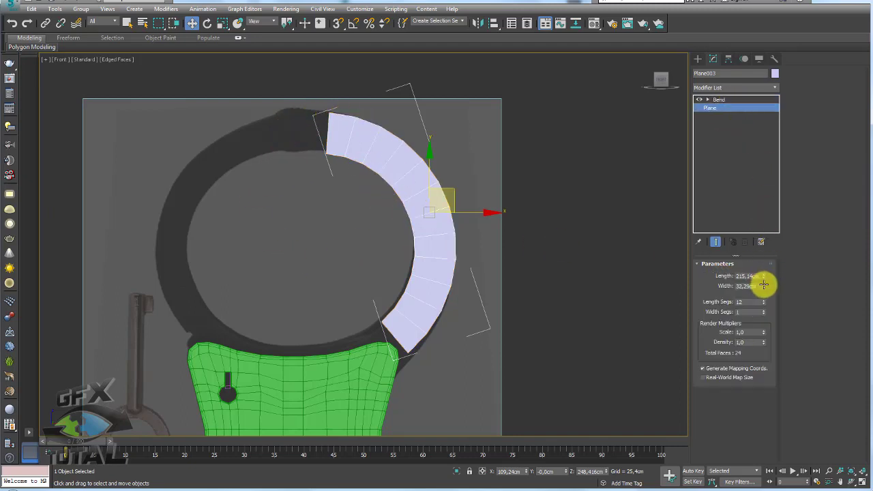
{"action": "left_click_drag", "start_coordinate": [763, 285], "coordinate": [771, 288]}
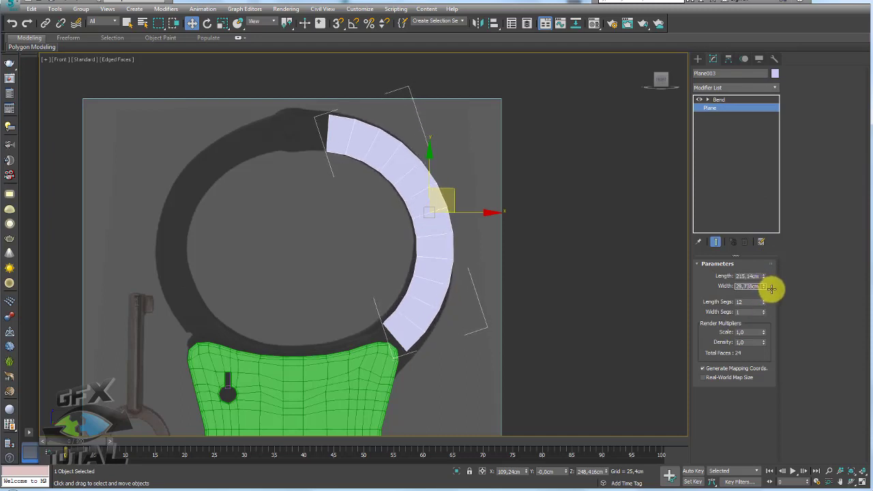
{"action": "left_click", "coordinate": [722, 99]}
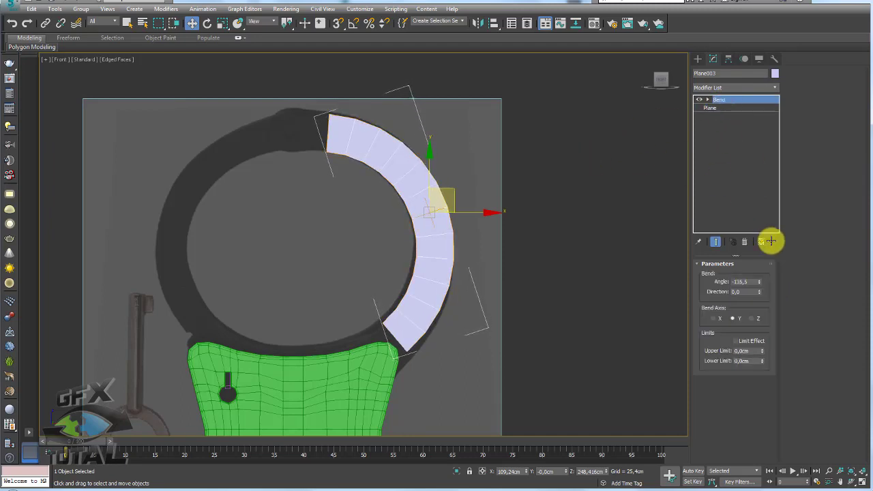
{"action": "left_click_drag", "start_coordinate": [759, 283], "coordinate": [767, 274]}
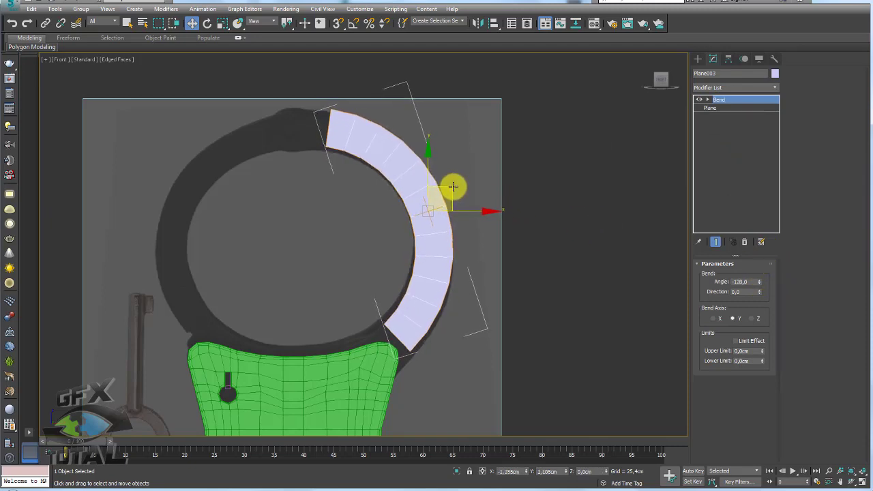
{"action": "left_click_drag", "start_coordinate": [759, 281], "coordinate": [759, 287]}
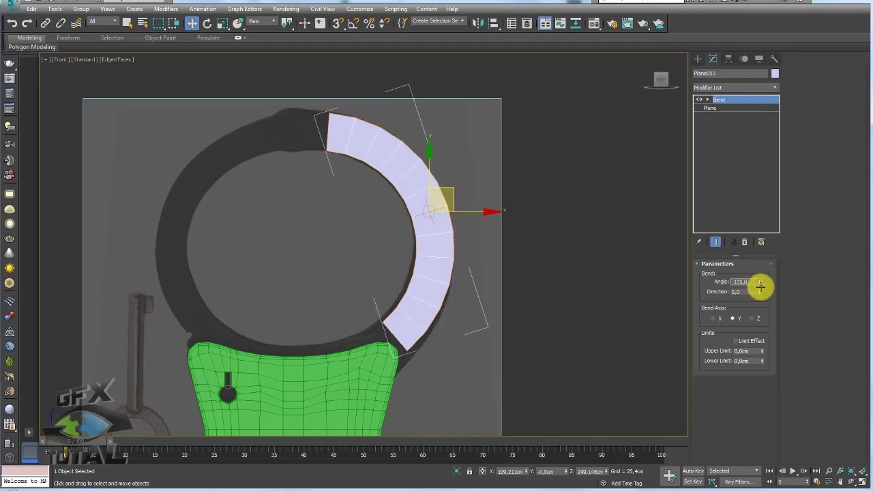
{"action": "middle_click_drag", "start_coordinate": [444, 252], "coordinate": [439, 204]}
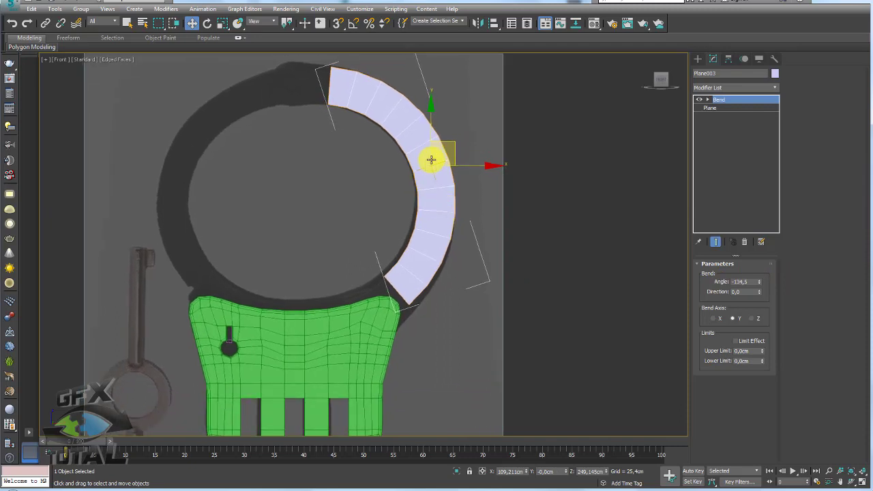
{"action": "middle_click_drag", "start_coordinate": [431, 160], "coordinate": [430, 219]}
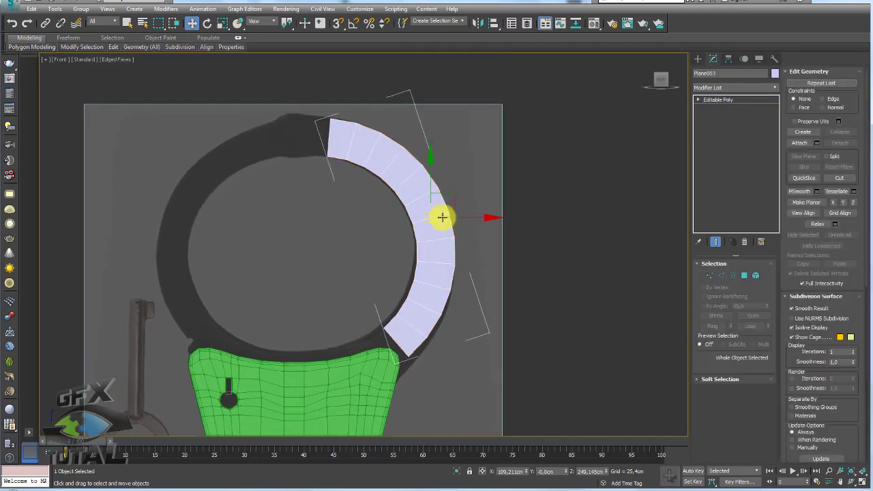
- Collapse the arc to Editable Poly and Shift-drag its upper end edge leftward to extend the band
{"action": "left_click", "coordinate": [720, 275]}
{"action": "scroll", "coordinate": [332, 167], "scroll_direction": "up", "scroll_amount": 3}
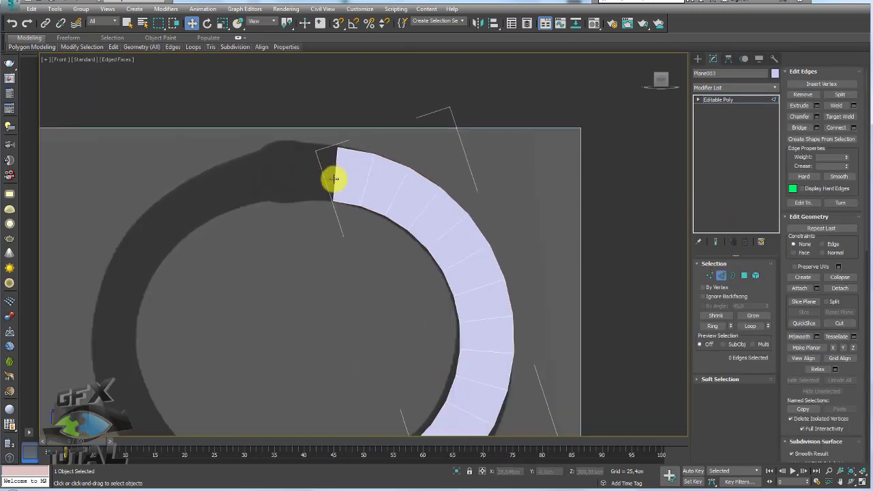
{"action": "left_click", "coordinate": [333, 179]}
{"action": "scroll", "coordinate": [335, 166], "scroll_direction": "up", "scroll_amount": 2}
{"action": "scroll", "coordinate": [356, 159], "scroll_direction": "up", "scroll_amount": 2}
{"action": "mouse_move", "coordinate": [357, 160]}
{"action": "left_mouse_down", "text": "shift"}
{"action": "mouse_move", "coordinate": [279, 152]}
{"action": "mouse_move", "coordinate": [293, 143]}
{"action": "mouse_move", "coordinate": [252, 154]}
{"action": "left_mouse_up", "text": "shift"}
- Rotate, move and scale the end edge to push it further left along the ring
{"action": "key", "text": "e"}
{"action": "key", "text": "w"}
{"action": "key", "text": "e"}
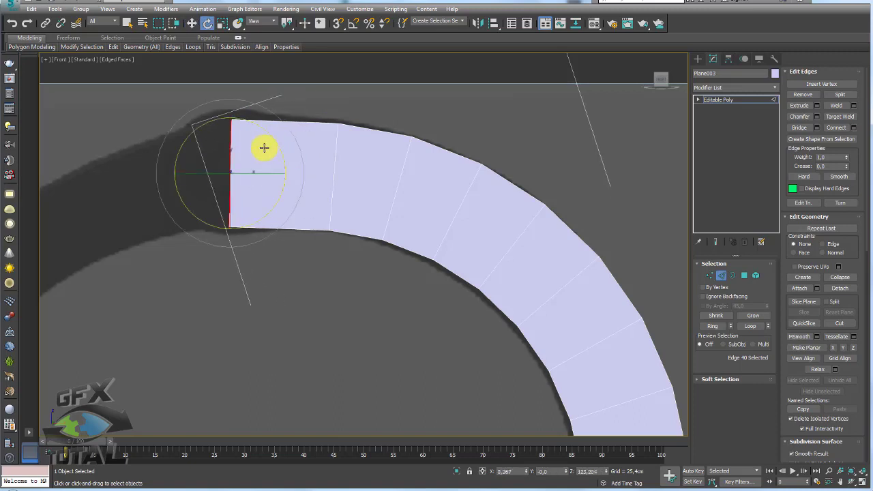
{"action": "key", "text": "w"}
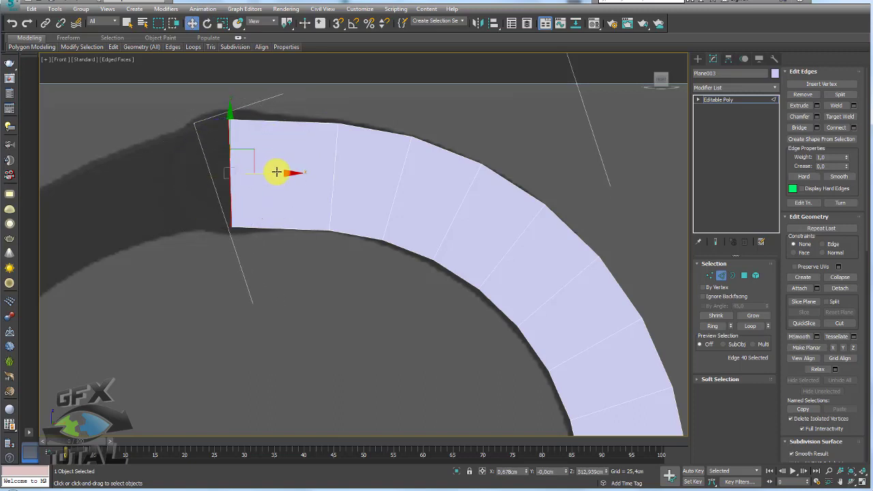
{"action": "left_click_drag", "start_coordinate": [275, 172], "coordinate": [185, 171]}
{"action": "key", "text": "r"}
{"action": "key", "text": "w"}
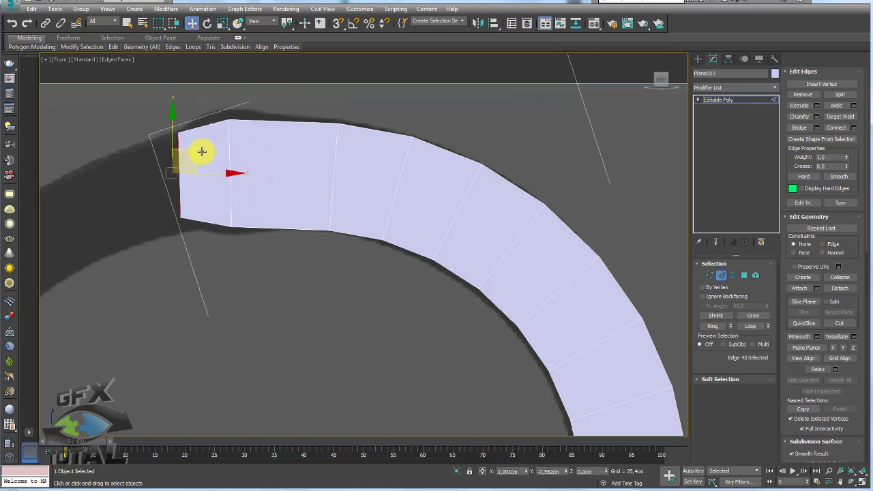
- Connect a new edge across the end polygon and scale it longer vertically
{"action": "left_click", "coordinate": [229, 152]}
{"action": "key", "text": "e"}
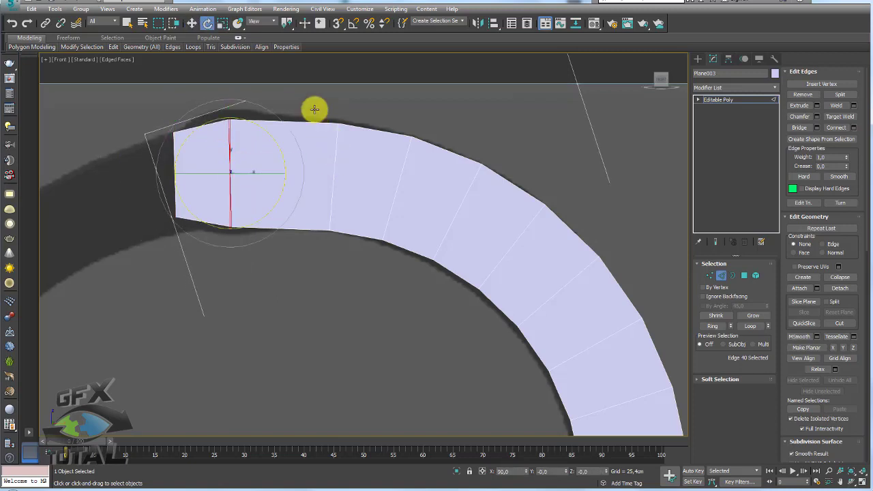
{"action": "left_click", "coordinate": [308, 231]}
{"action": "left_click", "coordinate": [835, 128]}
{"action": "key", "text": "w"}
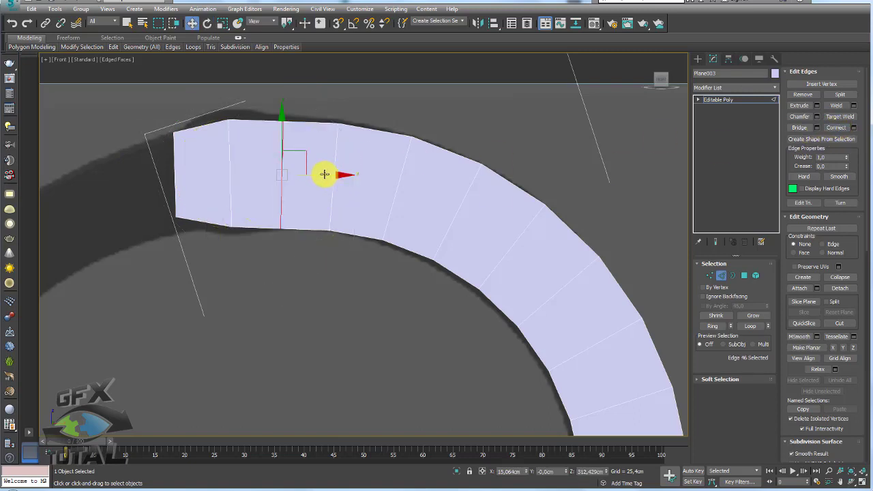
{"action": "key", "text": "e"}
{"action": "key", "text": "r"}
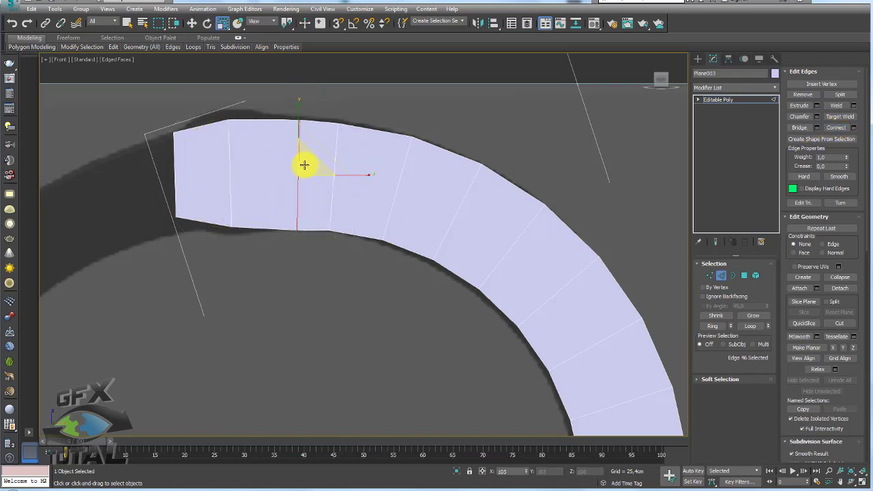
{"action": "mouse_move", "coordinate": [237, 160]}
{"action": "left_mouse_down"}
{"action": "mouse_move", "coordinate": [253, 148]}
{"action": "mouse_move", "coordinate": [269, 161]}
{"action": "left_mouse_up"}
{"action": "key", "text": "w"}
{"action": "key", "text": "r"}
- Select the next edge along the arc for moving and zoom to check its position
{"action": "left_click", "coordinate": [296, 166]}
{"action": "key", "text": "w"}
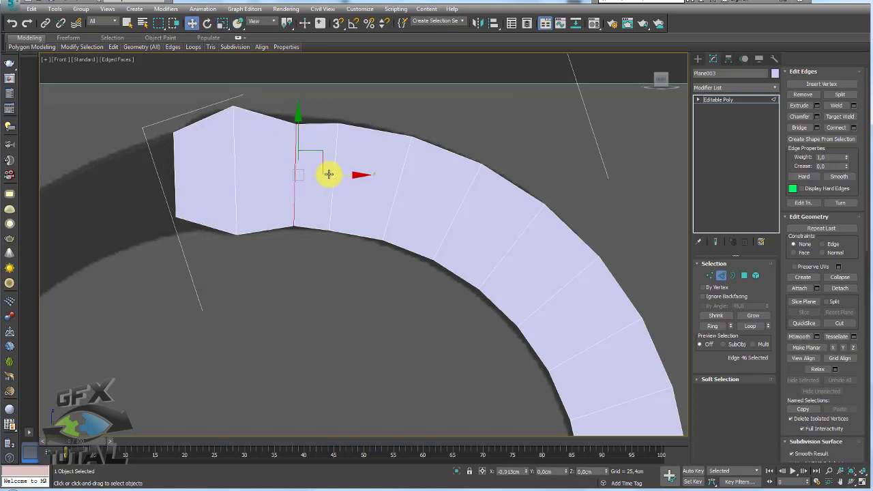
{"action": "scroll", "coordinate": [335, 179], "scroll_direction": "down", "scroll_amount": 3}
{"action": "scroll", "coordinate": [409, 174], "scroll_direction": "down", "scroll_amount": 3}
{"action": "scroll", "coordinate": [443, 293], "scroll_direction": "up", "scroll_amount": 3}
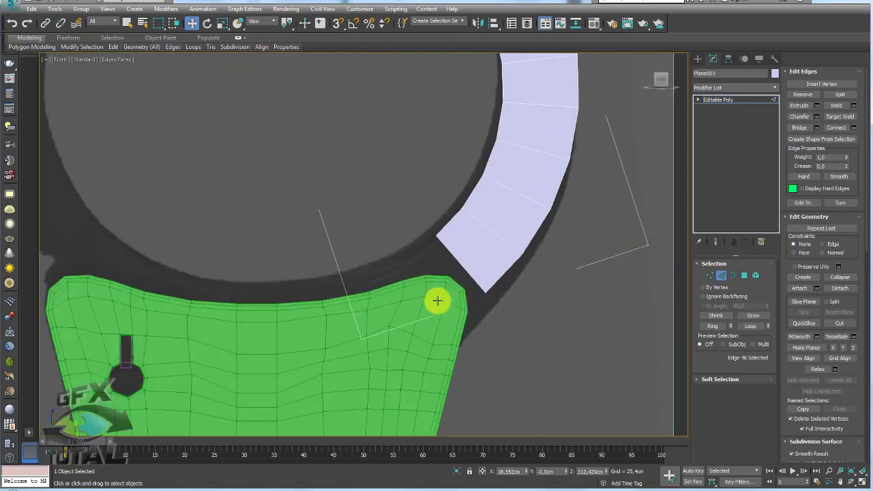
{"action": "scroll", "coordinate": [436, 272], "scroll_direction": "down", "scroll_amount": 3}
{"action": "scroll", "coordinate": [410, 266], "scroll_direction": "up", "scroll_amount": 2}
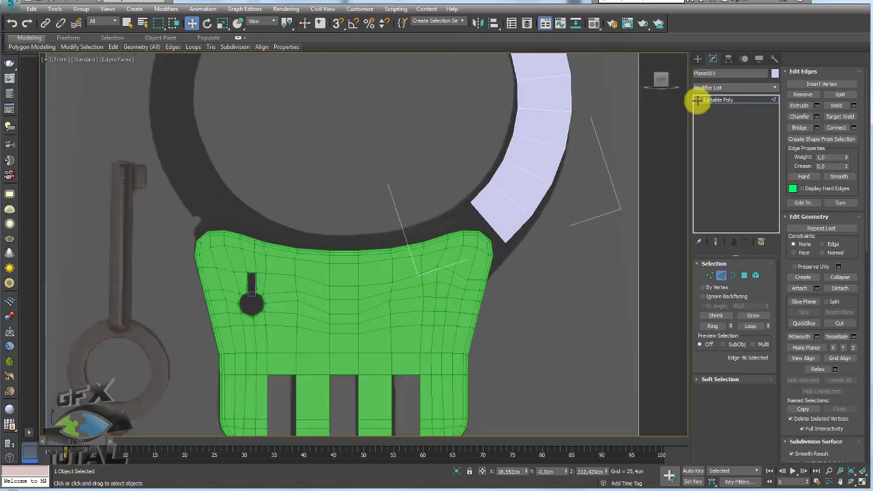
- Leave edge editing and select the green lock body Plane002 at its shoulder
{"action": "left_click", "coordinate": [723, 100]}
{"action": "scroll", "coordinate": [430, 283], "scroll_direction": "down", "scroll_amount": 3}
{"action": "scroll", "coordinate": [433, 285], "scroll_direction": "up", "scroll_amount": 4}
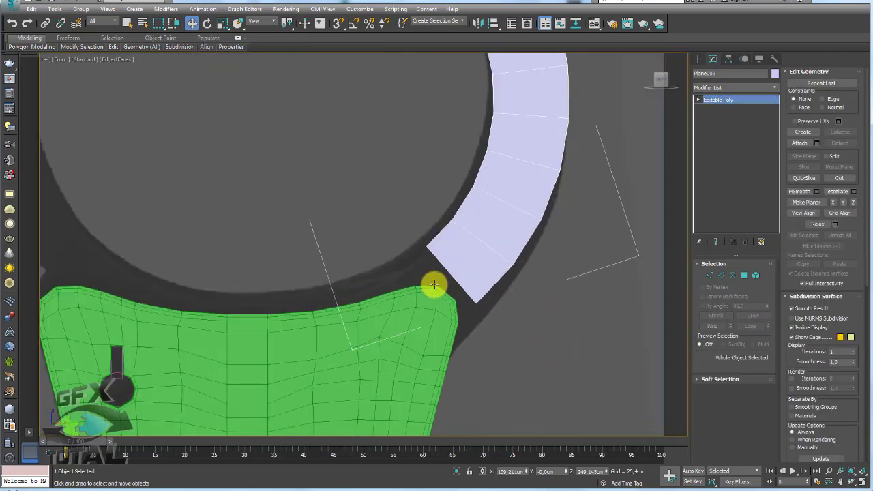
{"action": "left_click_drag", "start_coordinate": [443, 284], "coordinate": [497, 242]}
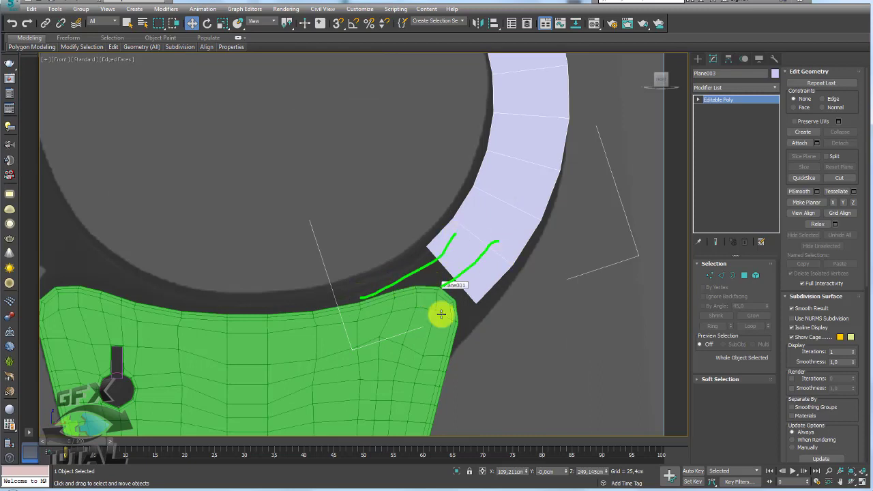
{"action": "left_click_drag", "start_coordinate": [450, 308], "coordinate": [509, 255]}
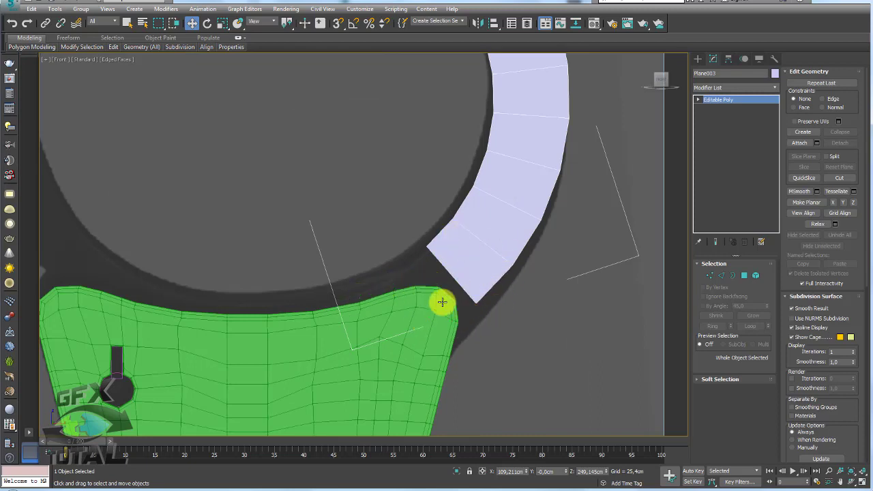
{"action": "middle_click_drag", "start_coordinate": [444, 302], "coordinate": [421, 173]}
{"action": "left_click", "coordinate": [418, 191]}
{"action": "scroll", "coordinate": [423, 199], "scroll_direction": "up", "scroll_amount": 3}
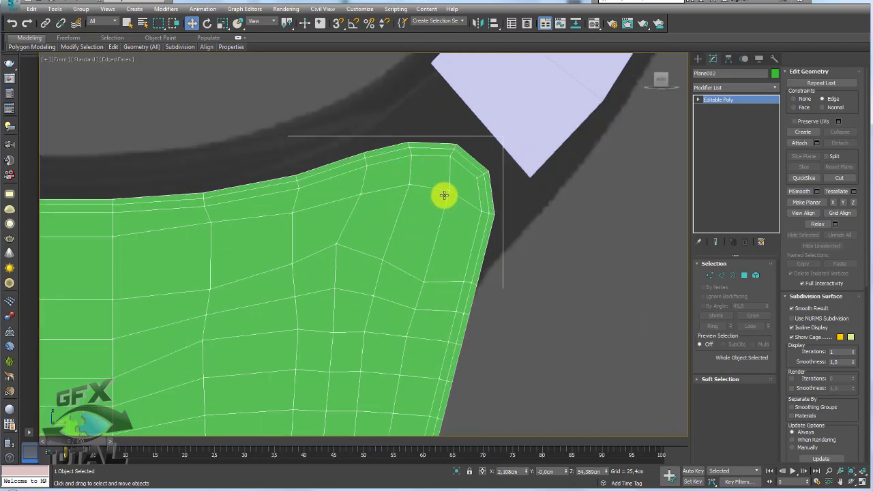
{"action": "scroll", "coordinate": [426, 232], "scroll_direction": "up", "scroll_amount": 2}
{"action": "left_click", "coordinate": [467, 184]}
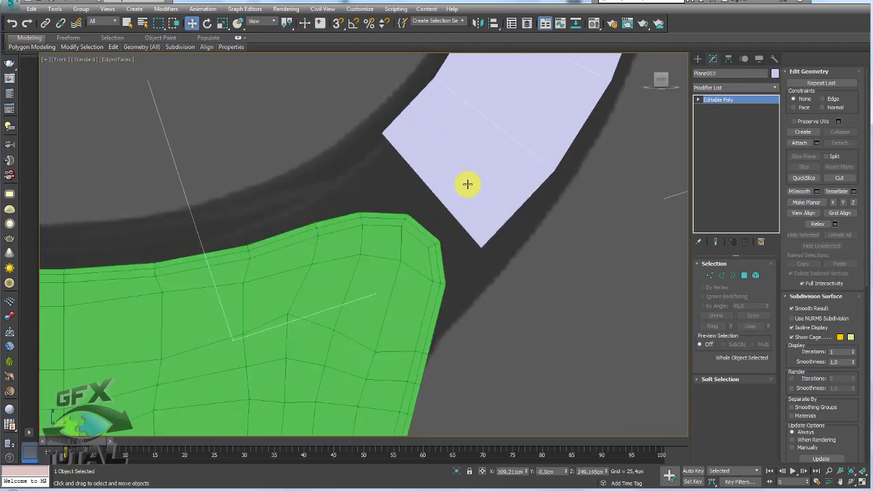
{"action": "left_click", "coordinate": [400, 240]}
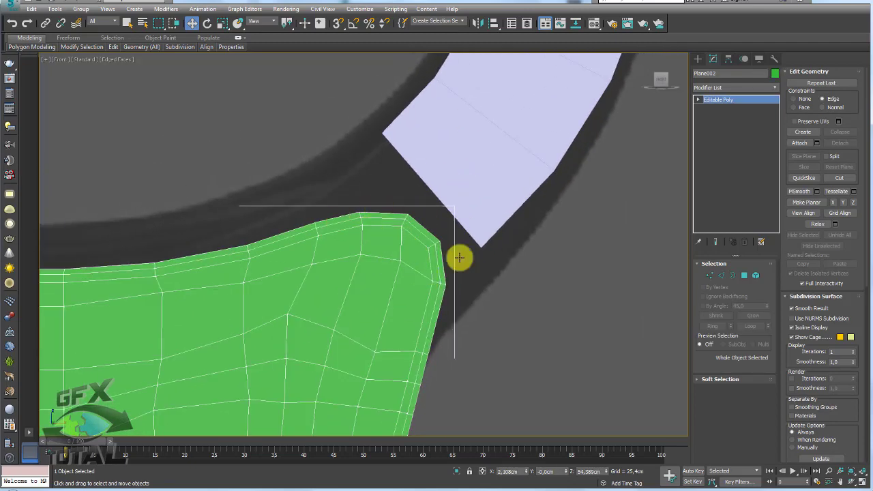
- In Polygon mode, delete the shoulder's corner polygons and the leftover piece, ending in Vertex mode
{"action": "left_click", "coordinate": [744, 275]}
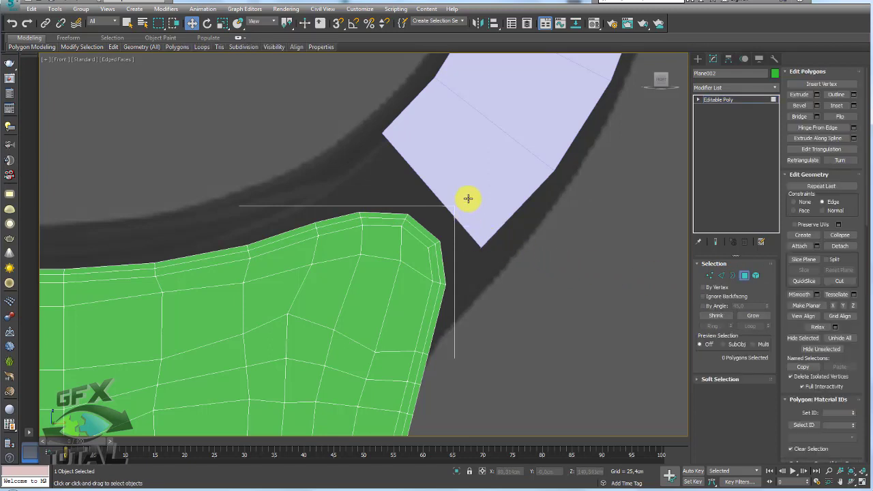
{"action": "left_click_drag", "start_coordinate": [396, 231], "coordinate": [454, 243]}
{"action": "key", "text": "Delete"}
{"action": "left_click", "coordinate": [429, 262]}
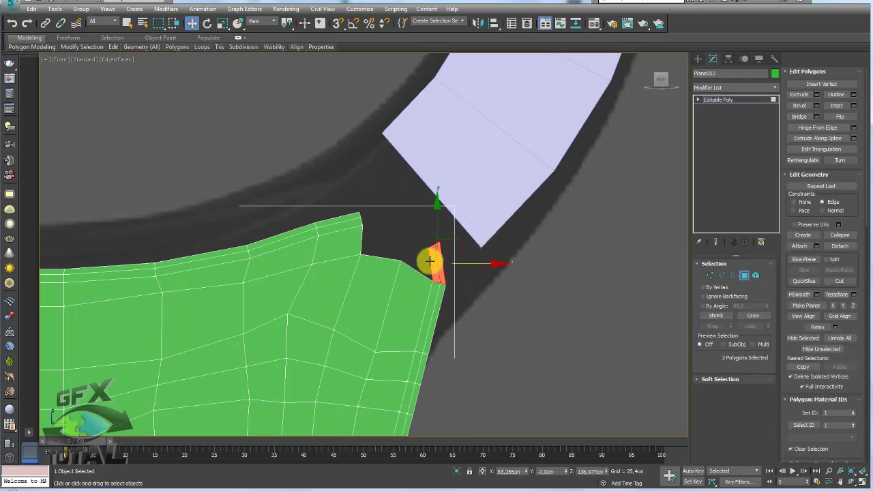
{"action": "key", "text": "Delete"}
{"action": "left_click", "coordinate": [711, 273]}
{"action": "scroll", "coordinate": [401, 208], "scroll_direction": "up", "scroll_amount": 2}
- With constraints set to None, pull the notch corner vertices up into a spike angled right
{"action": "left_click_drag", "start_coordinate": [371, 244], "coordinate": [340, 206]}
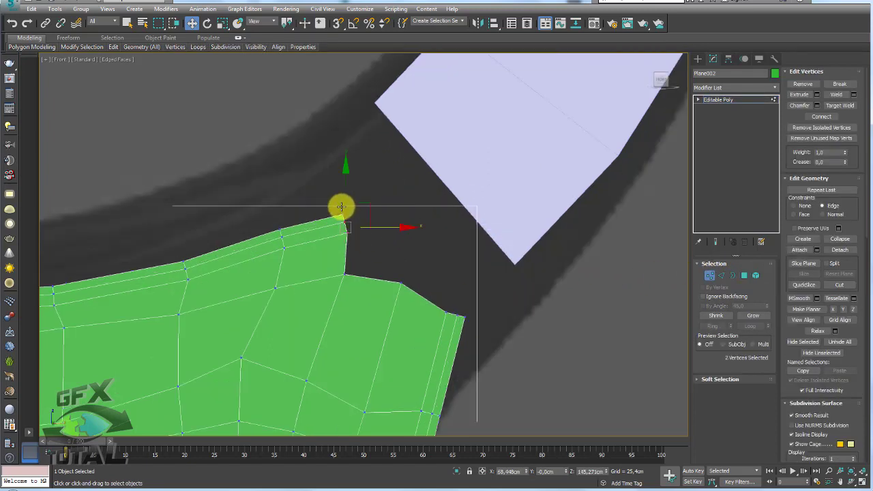
{"action": "left_click", "coordinate": [341, 217], "text": "ctrl"}
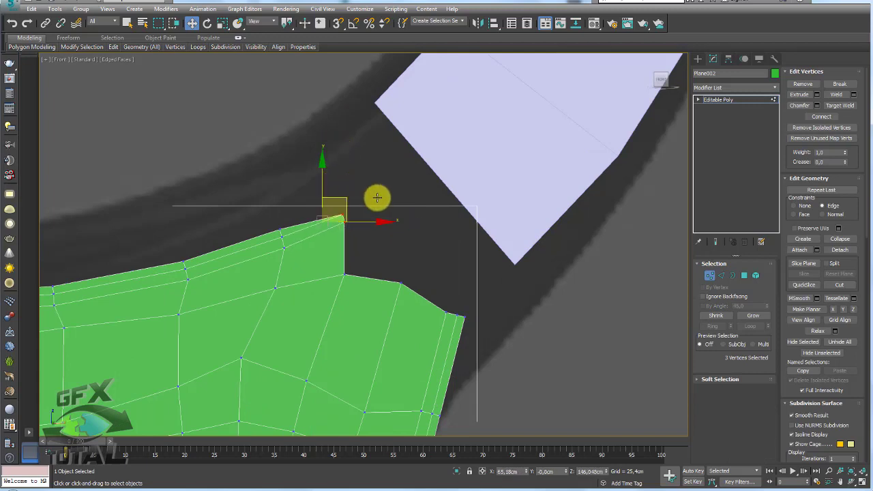
{"action": "left_click", "coordinate": [794, 205]}
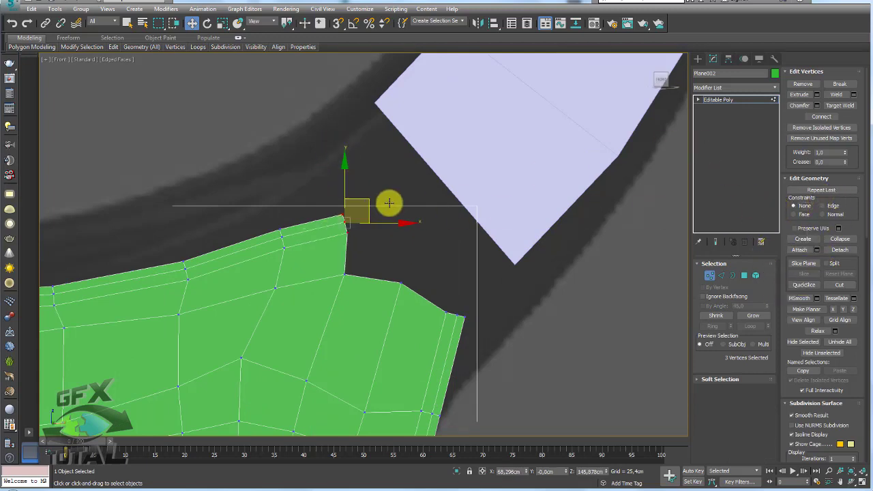
{"action": "left_click_drag", "start_coordinate": [368, 199], "coordinate": [344, 168]}
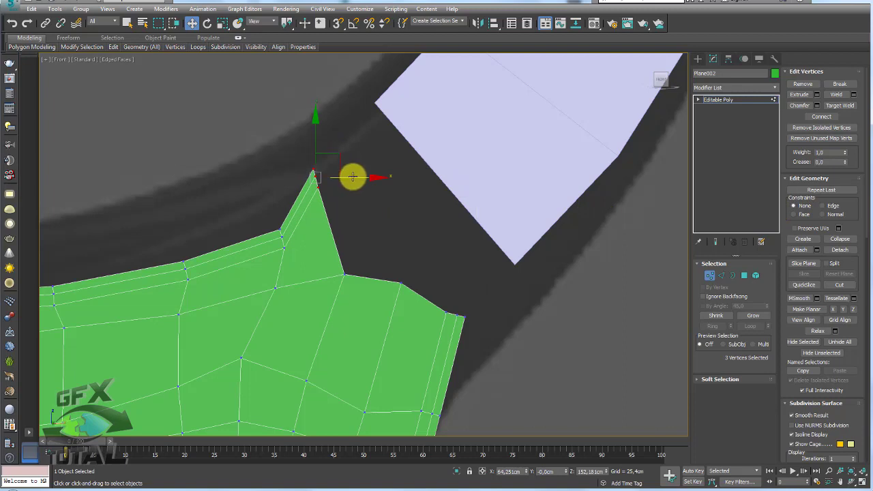
{"action": "key", "text": "e"}
{"action": "key", "text": "w"}
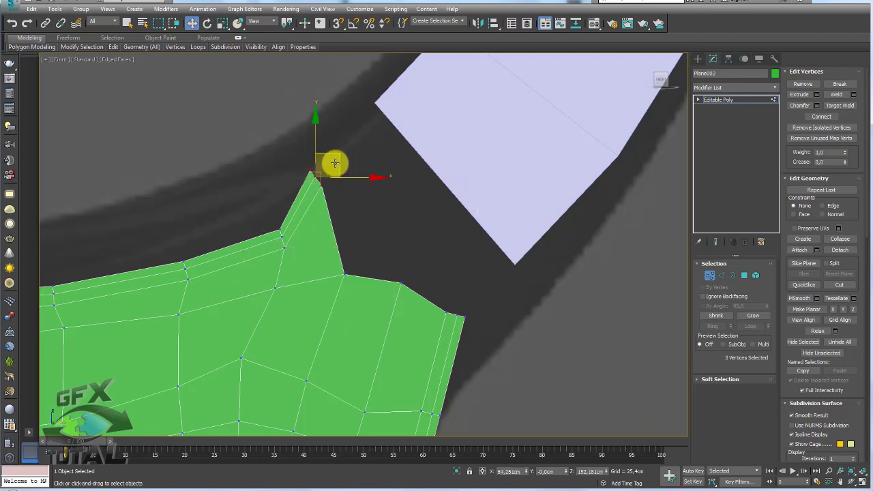
{"action": "left_click_drag", "start_coordinate": [333, 166], "coordinate": [349, 146]}
- Move the notch's inner corner vertex up toward the shackle
{"action": "left_click", "coordinate": [282, 233]}
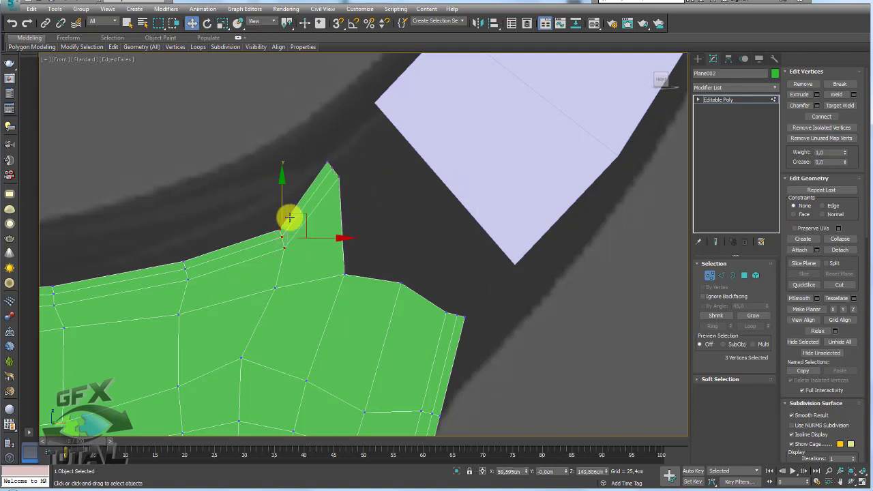
{"action": "key", "text": "e"}
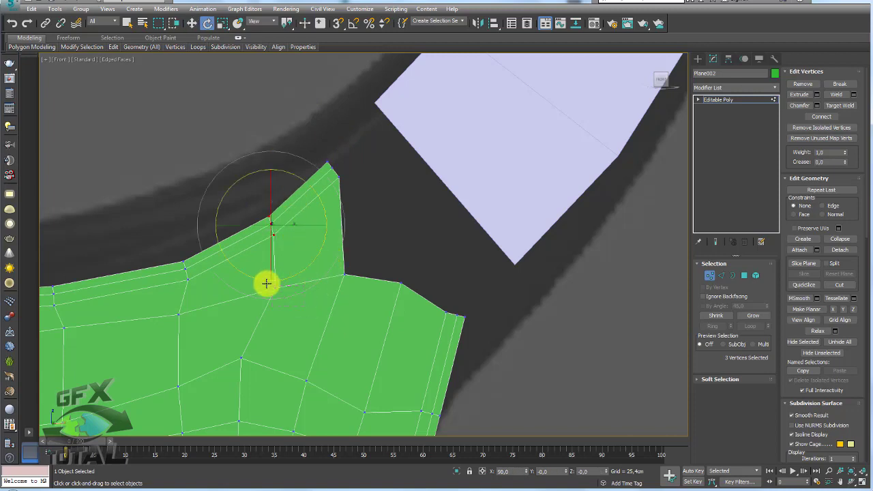
{"action": "key", "text": "w"}
{"action": "left_click", "coordinate": [286, 273]}
{"action": "left_click", "coordinate": [344, 274]}
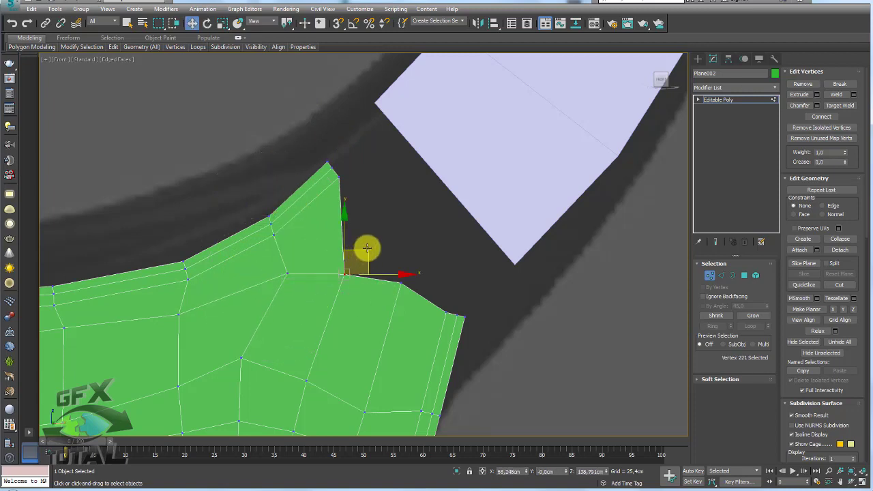
{"action": "left_click_drag", "start_coordinate": [367, 249], "coordinate": [378, 211]}
- Shift the three right-edge vertices down along the gap and nudge vertex 221 right to straighten the shoulder
{"action": "left_click", "coordinate": [401, 282]}
{"action": "left_click_drag", "start_coordinate": [476, 338], "coordinate": [424, 298]}
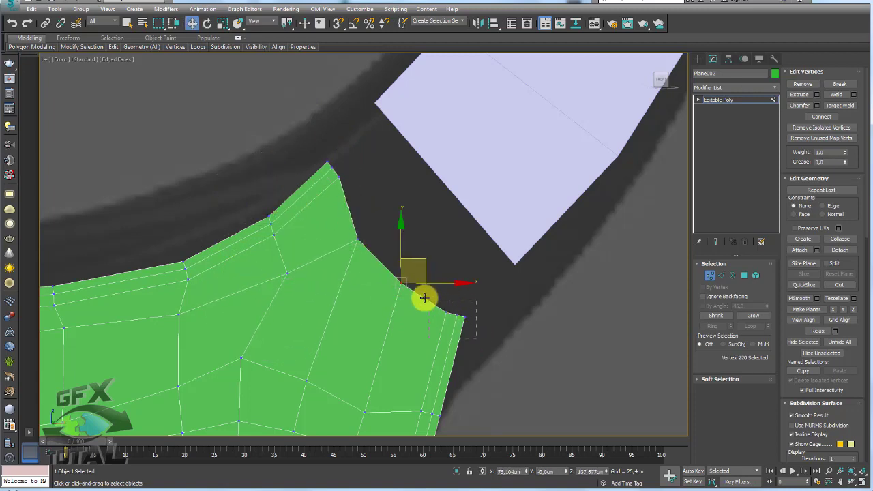
{"action": "key", "text": "e"}
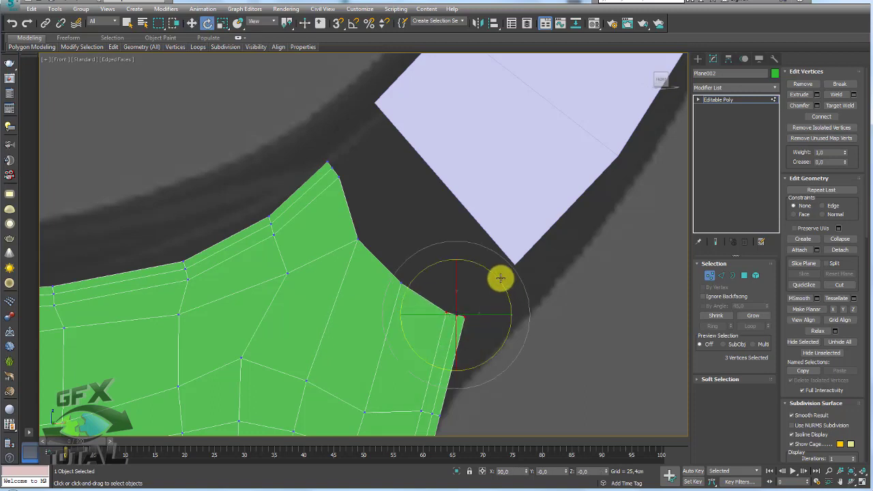
{"action": "key", "text": "w"}
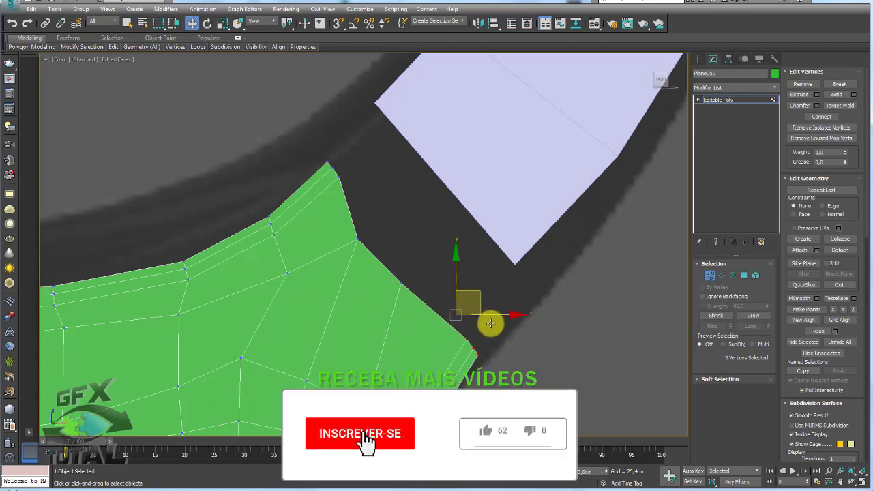
{"action": "left_click_drag", "start_coordinate": [473, 289], "coordinate": [478, 330]}
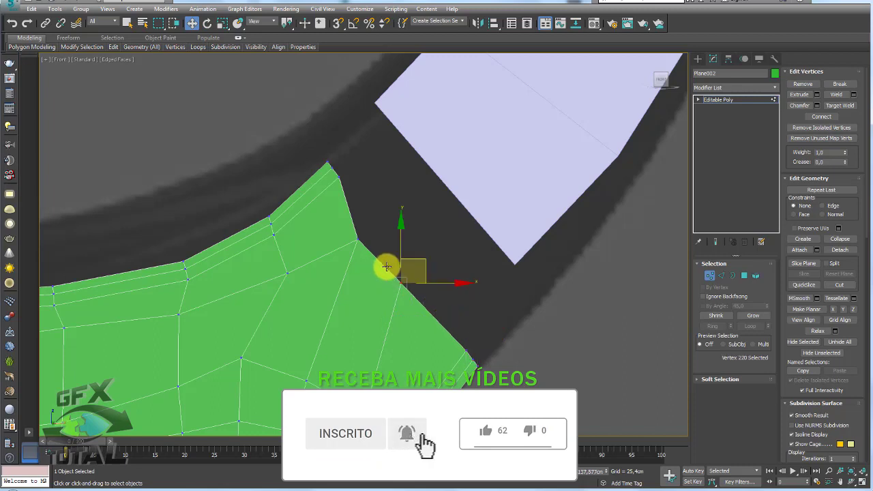
{"action": "left_click", "coordinate": [426, 312]}
{"action": "left_click_drag", "start_coordinate": [357, 240], "coordinate": [369, 243]}
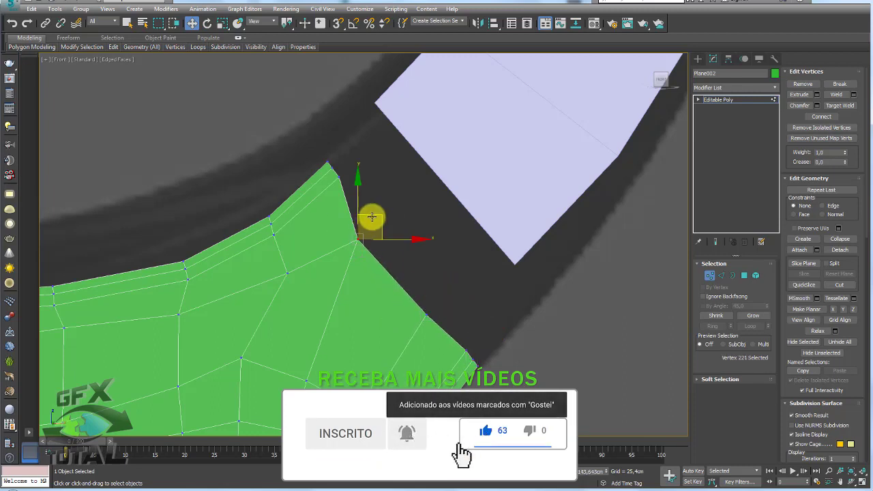
{"action": "left_click", "coordinate": [714, 278]}
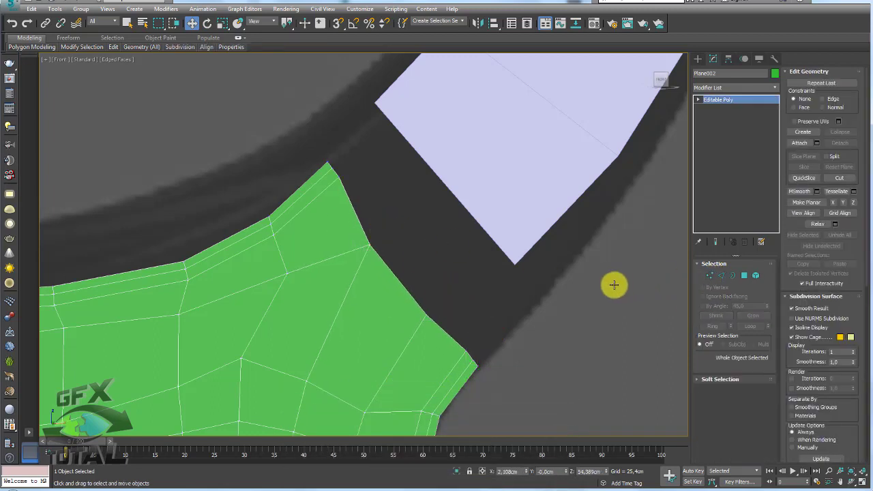
{"action": "key", "text": "2"}
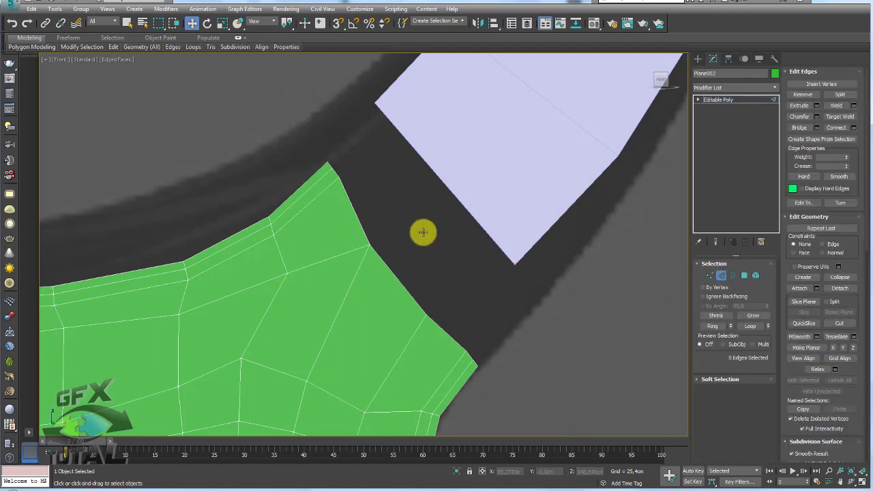
{"action": "scroll", "coordinate": [417, 232], "scroll_direction": "down", "scroll_amount": 3}
{"action": "left_click_drag", "start_coordinate": [452, 180], "coordinate": [371, 231]}
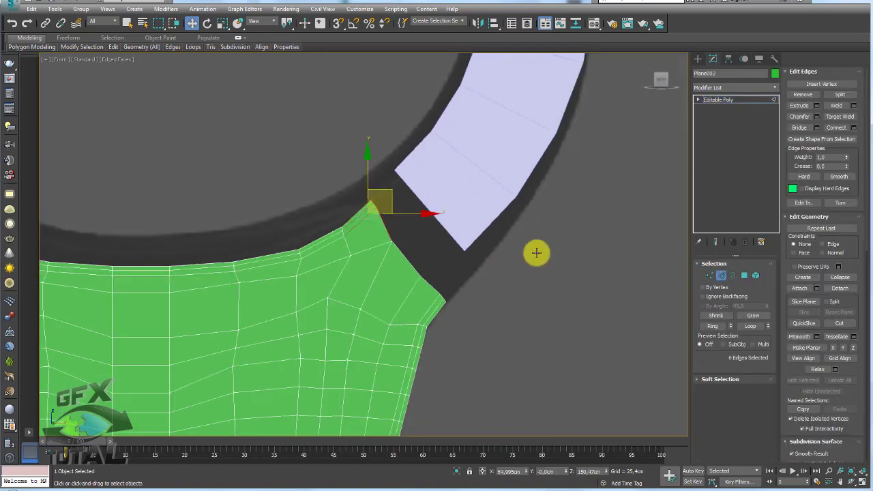
{"action": "mouse_move", "coordinate": [502, 259]}
{"action": "left_mouse_down"}
{"action": "mouse_move", "coordinate": [411, 294]}
{"action": "mouse_move", "coordinate": [357, 257]}
{"action": "left_mouse_up"}
{"action": "middle_click_drag", "start_coordinate": [407, 250], "coordinate": [348, 234]}
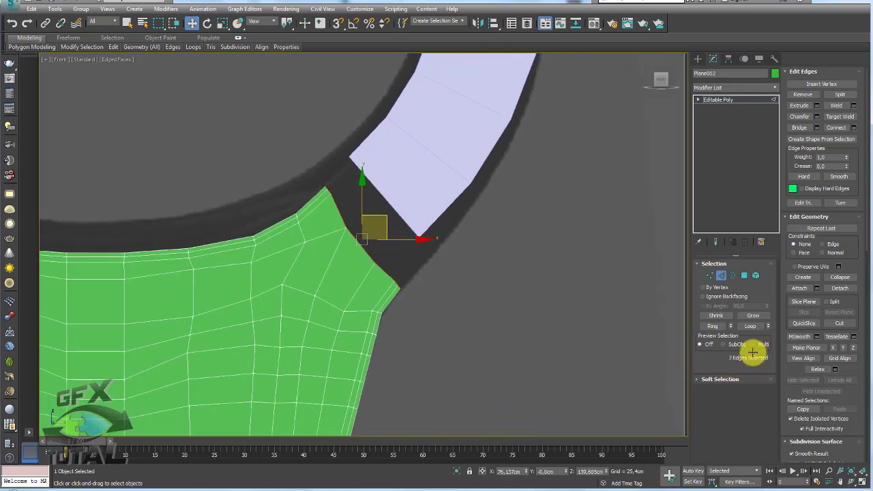
{"action": "left_click_drag", "start_coordinate": [726, 359], "coordinate": [764, 362]}
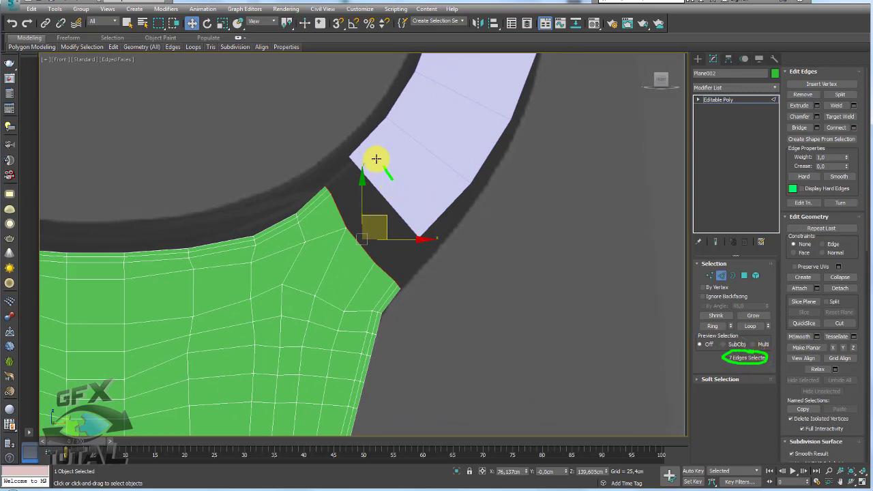
{"action": "left_click_drag", "start_coordinate": [343, 162], "coordinate": [401, 233]}
{"action": "left_click_drag", "start_coordinate": [406, 191], "coordinate": [384, 157]}
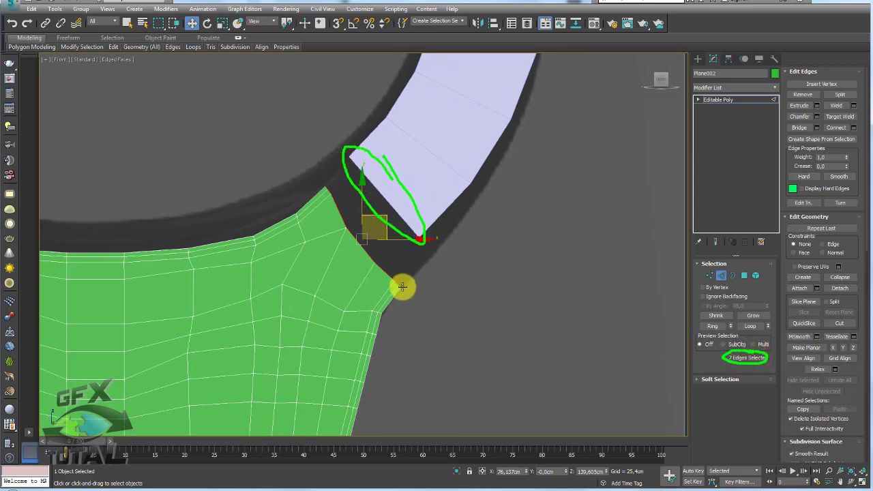
{"action": "left_click_drag", "start_coordinate": [428, 226], "coordinate": [361, 218]}
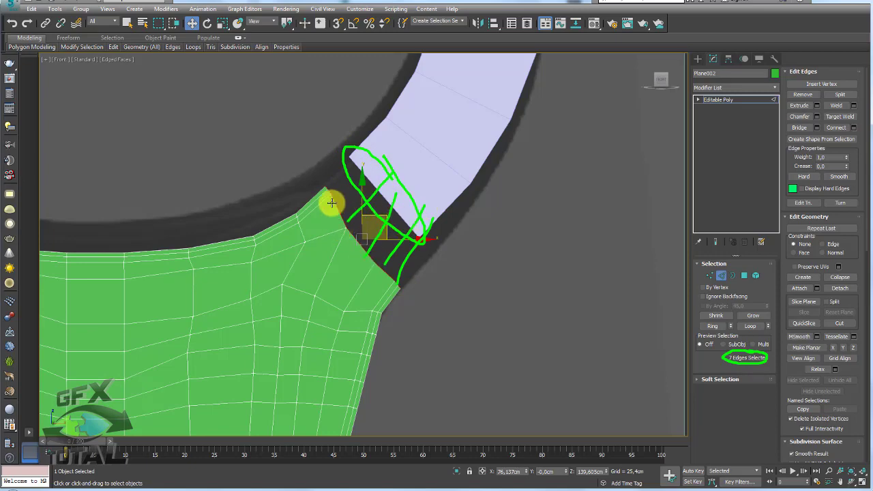
{"action": "left_click", "coordinate": [718, 99]}
- Drag Plane003's lower-end vertex right and down, ending the arc just above the shoulder
{"action": "left_click", "coordinate": [450, 149]}
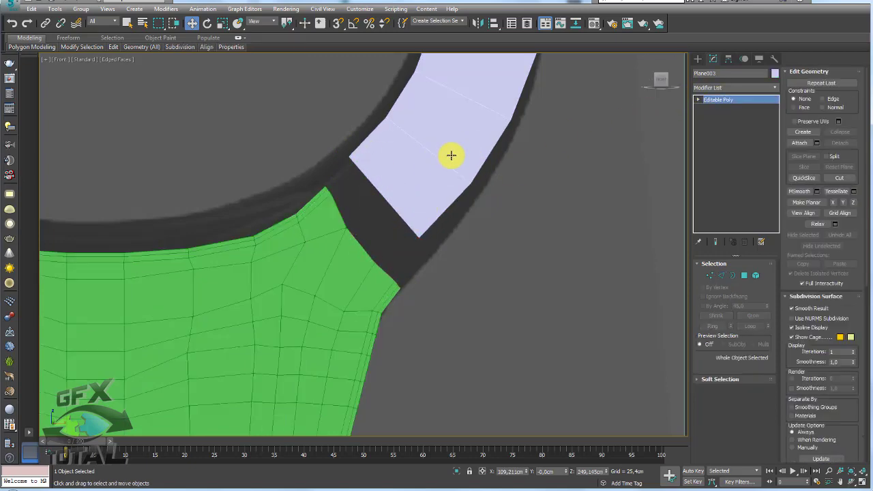
{"action": "scroll", "coordinate": [454, 203], "scroll_direction": "down", "scroll_amount": 3}
{"action": "scroll", "coordinate": [454, 202], "scroll_direction": "up", "scroll_amount": 2}
{"action": "scroll", "coordinate": [421, 285], "scroll_direction": "up", "scroll_amount": 2}
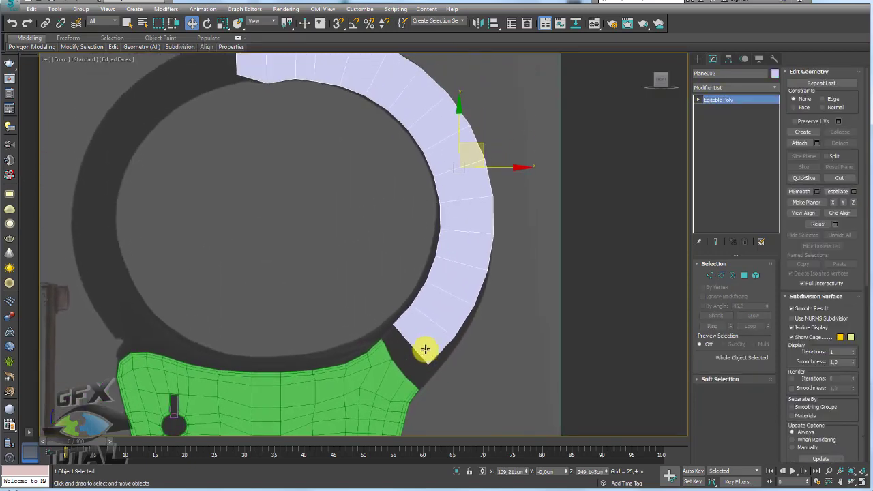
{"action": "scroll", "coordinate": [425, 351], "scroll_direction": "up", "scroll_amount": 2}
{"action": "scroll", "coordinate": [437, 294], "scroll_direction": "down", "scroll_amount": 3}
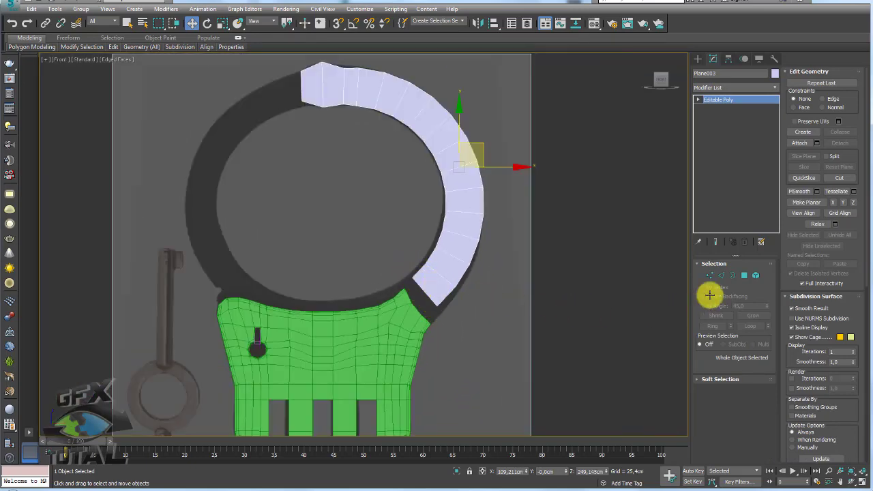
{"action": "left_click", "coordinate": [709, 275]}
{"action": "scroll", "coordinate": [436, 328], "scroll_direction": "up", "scroll_amount": 4}
{"action": "left_click_drag", "start_coordinate": [432, 303], "coordinate": [467, 301]}
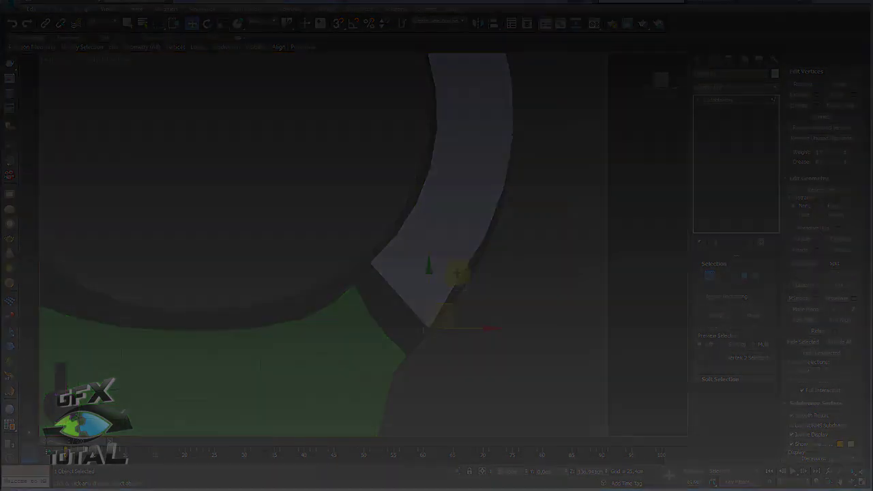